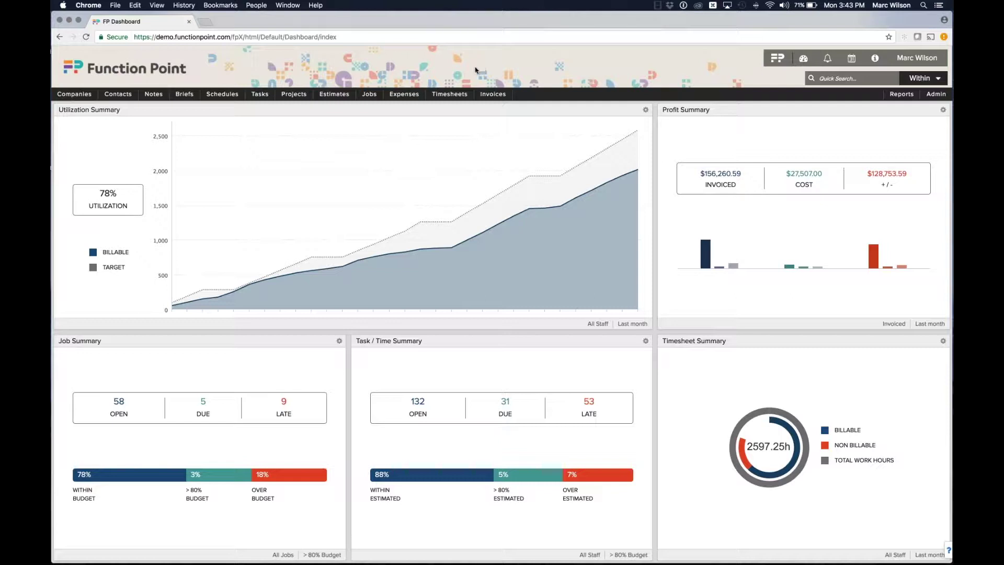
# Step: Open the NAG Summer Blowout Video Campaign project and review its job financials and job estimates
pyautogui.moveTo(294, 95)
pyautogui.moveTo(303, 127)
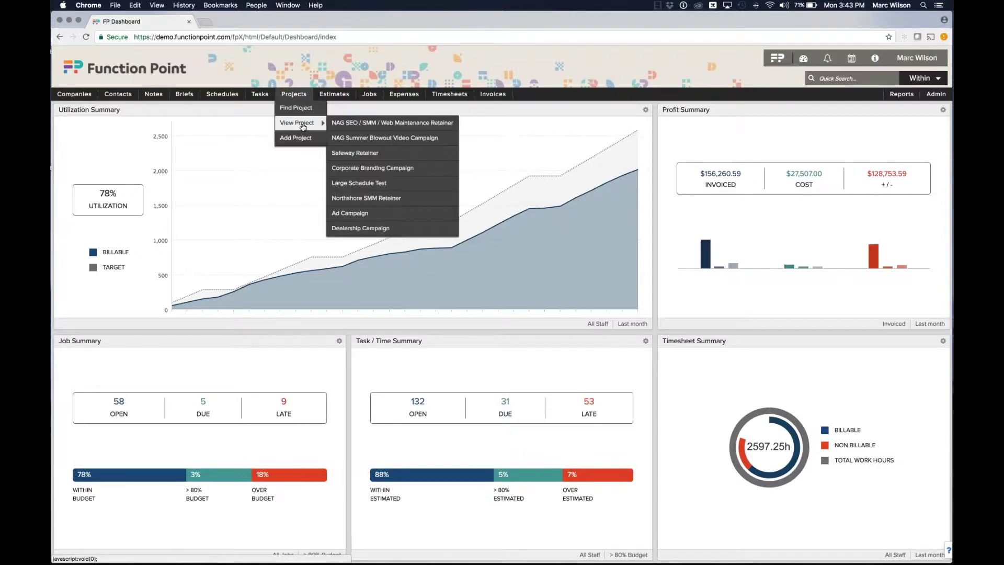
pyautogui.click(452, 137)
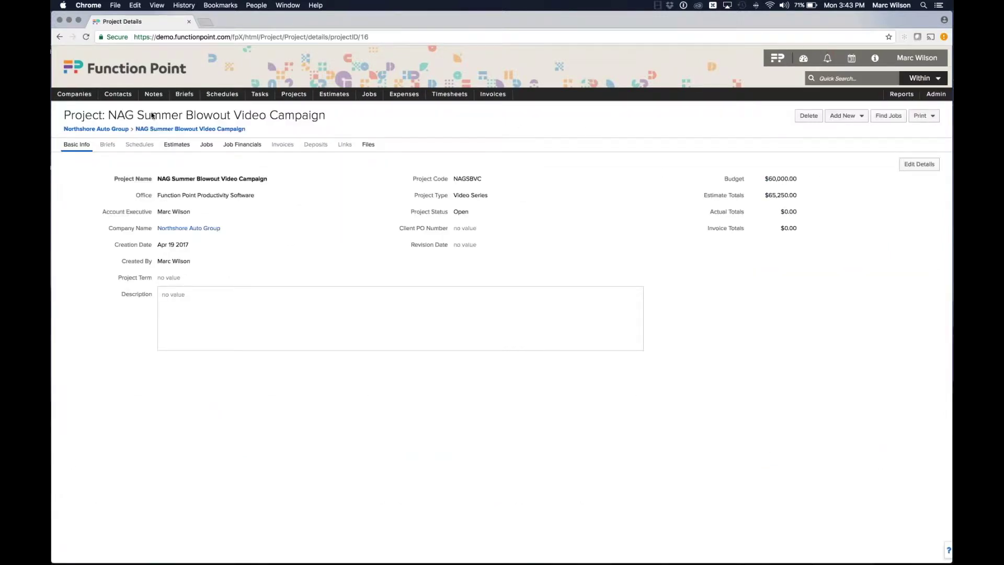
pyautogui.moveTo(63, 118); pyautogui.dragTo(119, 115)
pyautogui.click(120, 113)
pyautogui.click(244, 149)
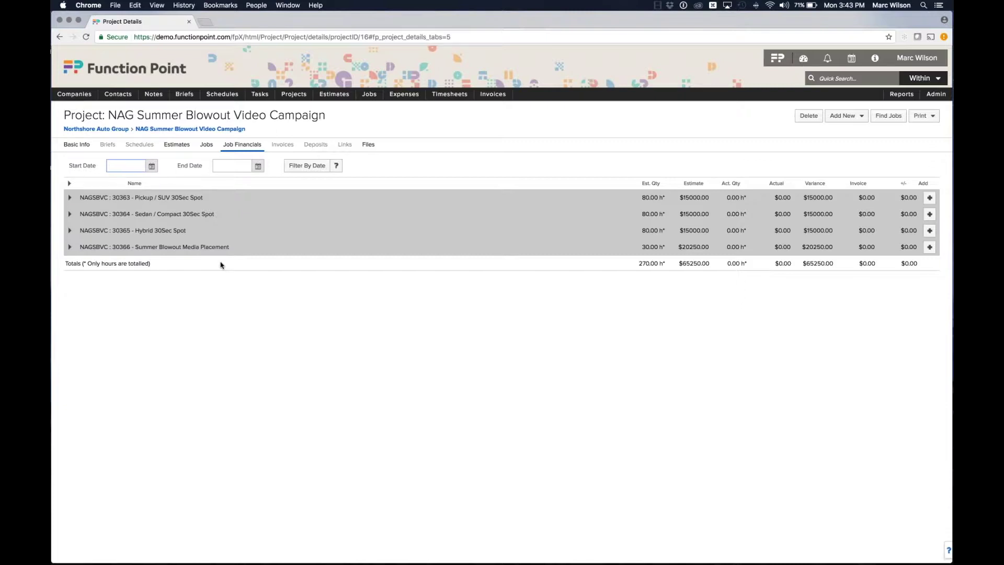
pyautogui.click(220, 265)
pyautogui.click(714, 230)
pyautogui.click(709, 215)
pyautogui.click(710, 198)
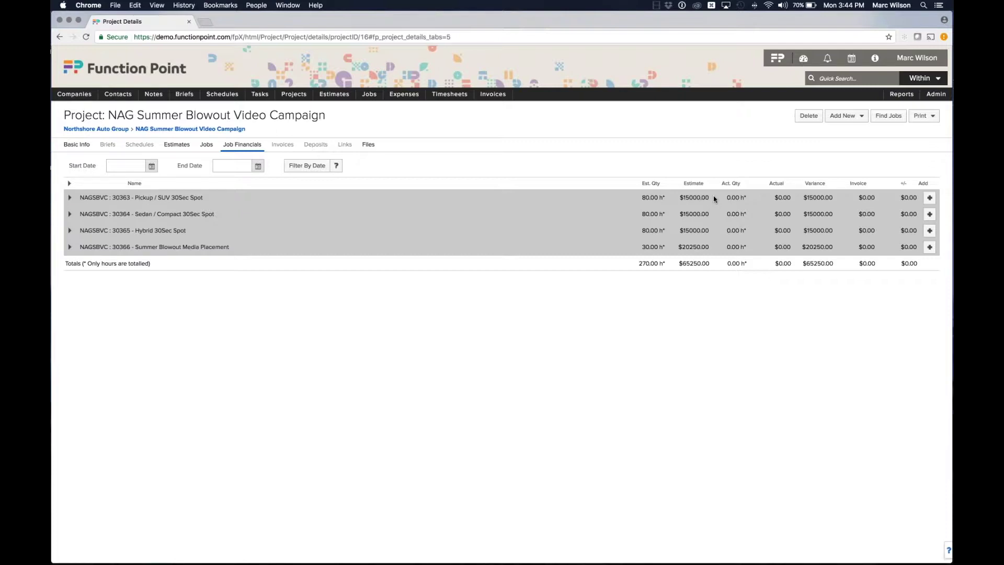
# Step: Start a new invoice for the project, append "(50% Down)" to its name, and select the client contact
pyautogui.click(844, 116)
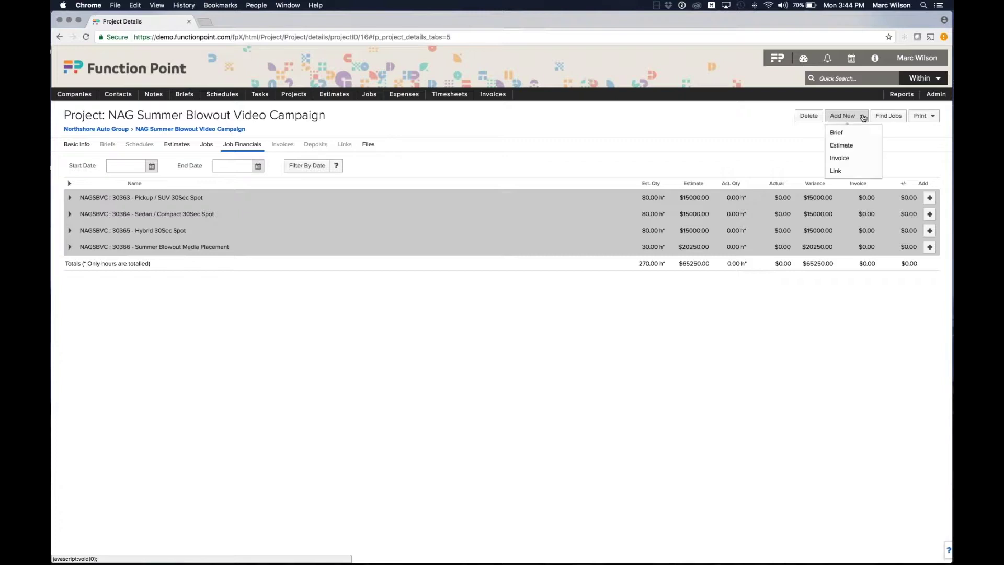
pyautogui.click(839, 158)
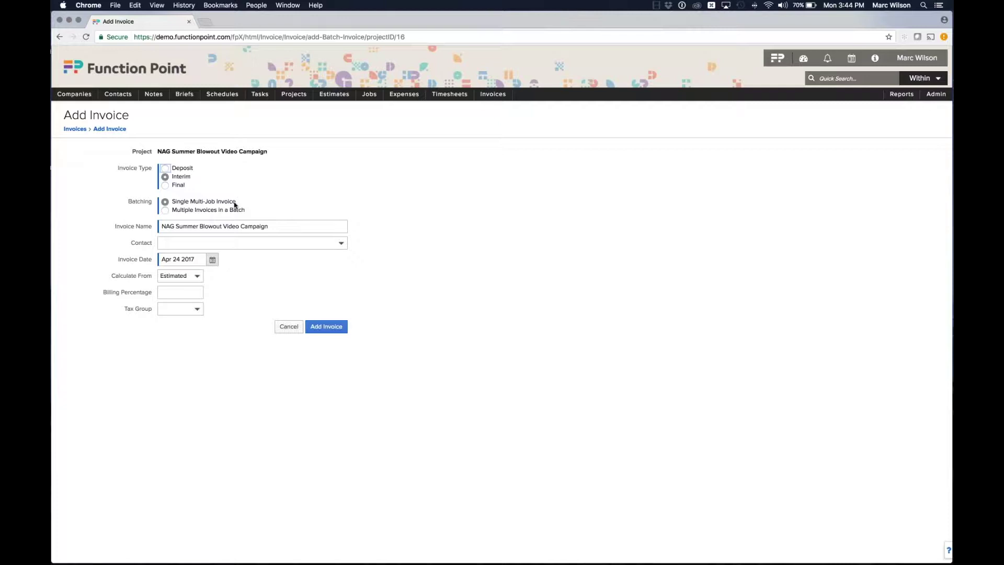
pyautogui.click(162, 226)
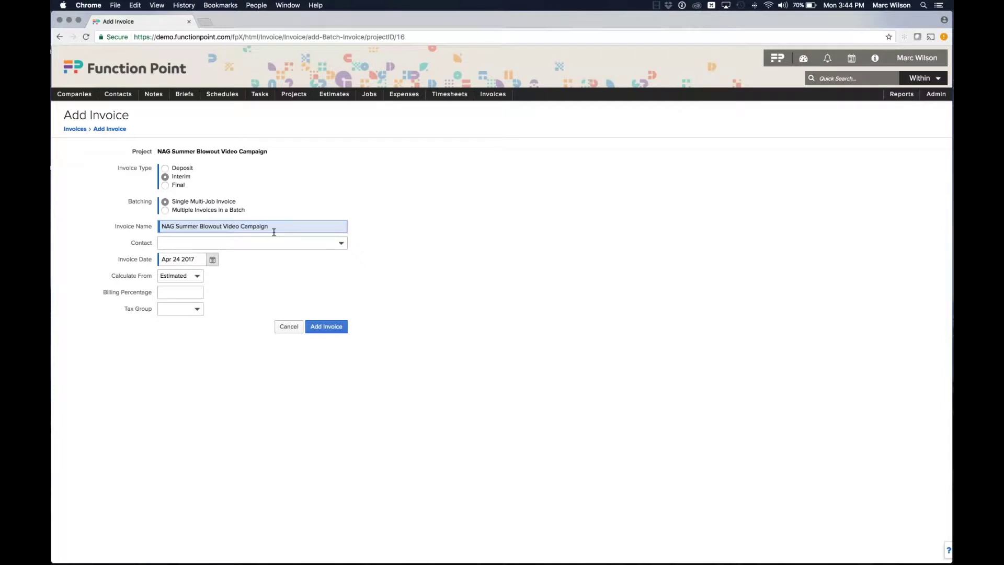
pyautogui.write('50% Down')
pyautogui.click(286, 241)
pyautogui.click(246, 251)
pyautogui.click(271, 263)
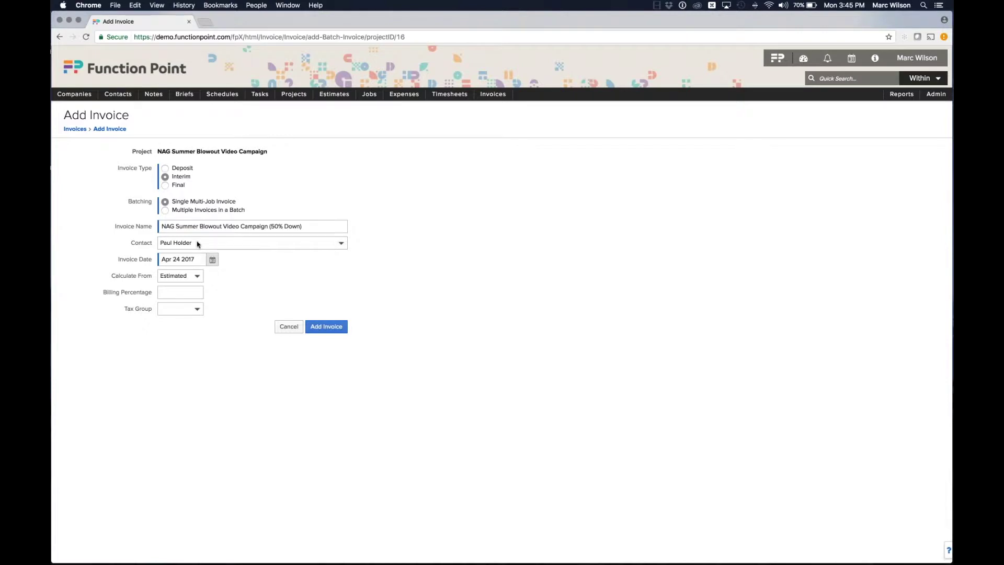
# Step: Set the billing percentage to 50, leave the tax group blank, and add the invoice
pyautogui.click(178, 292)
pyautogui.write('50')
pyautogui.click(199, 359)
pyautogui.click(327, 327)
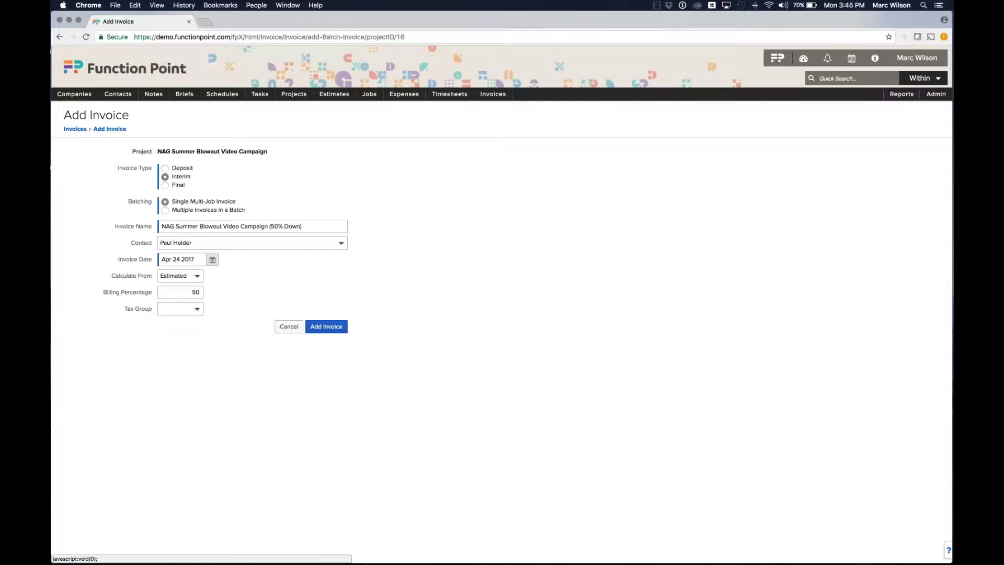
pyautogui.click(194, 309)
pyautogui.click(222, 318)
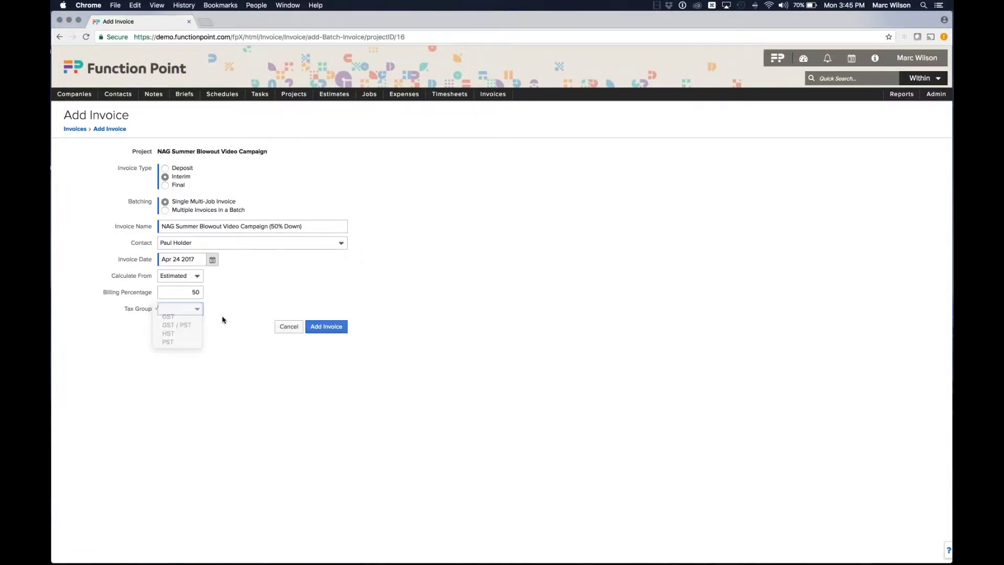
pyautogui.click(326, 326)
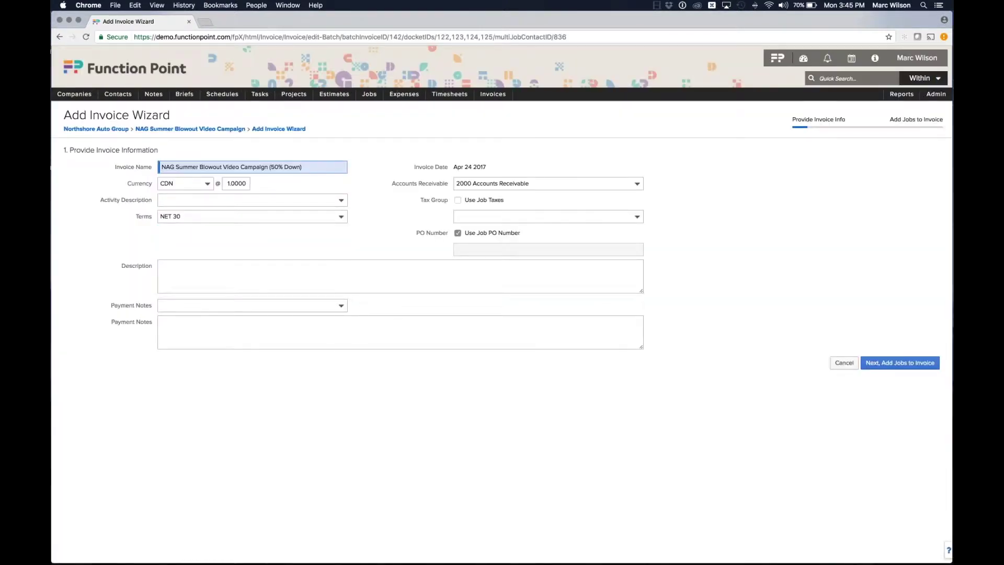
# Step: Leave the invoice description and payment notes blank and continue to adding jobs to the invoice
pyautogui.click(262, 274)
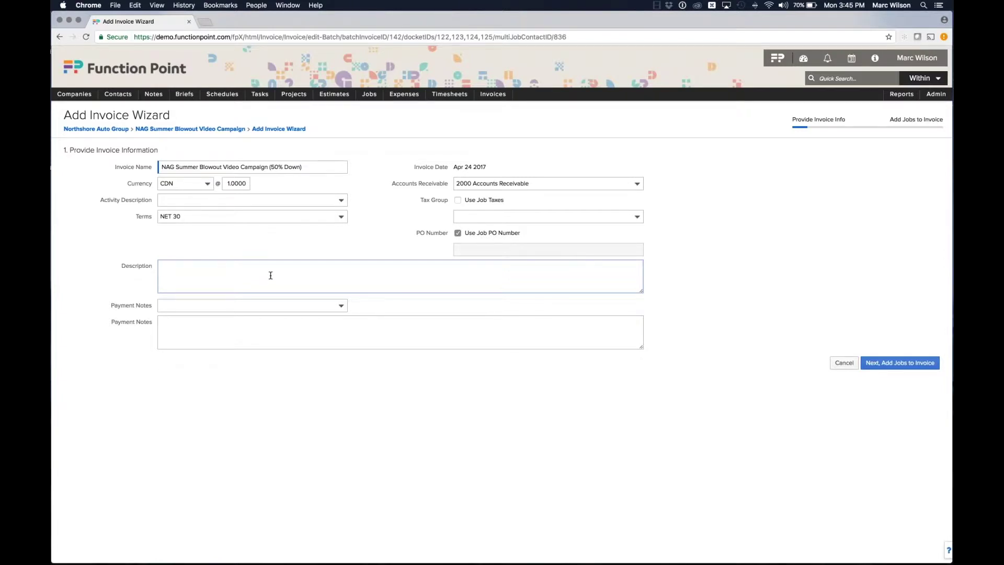
pyautogui.click(268, 306)
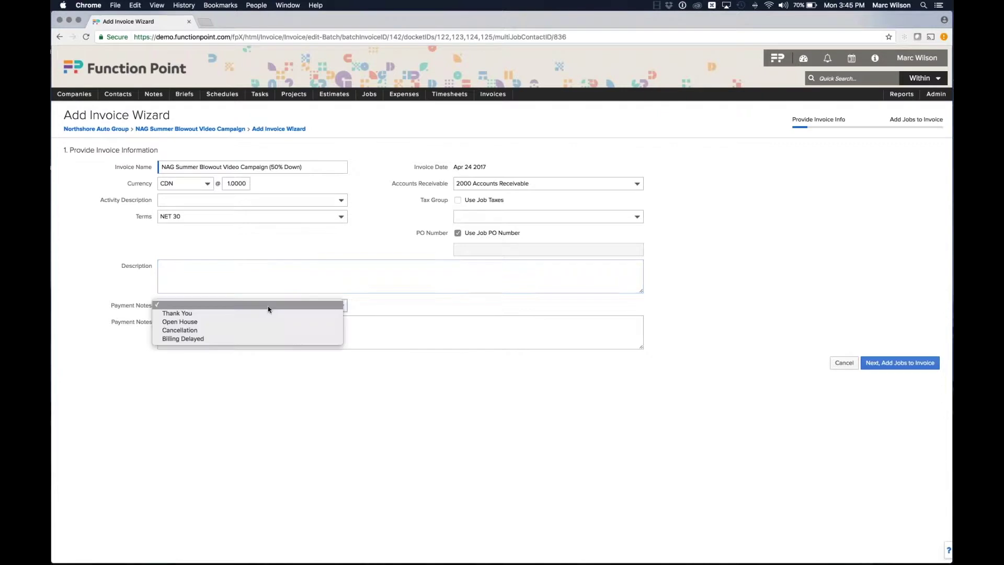
pyautogui.click(393, 309)
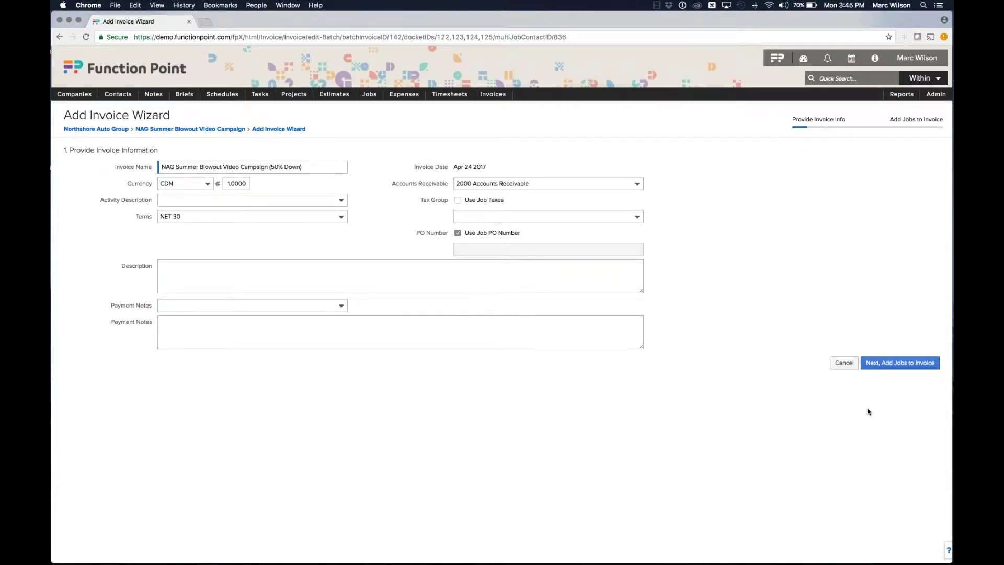
pyautogui.click(868, 364)
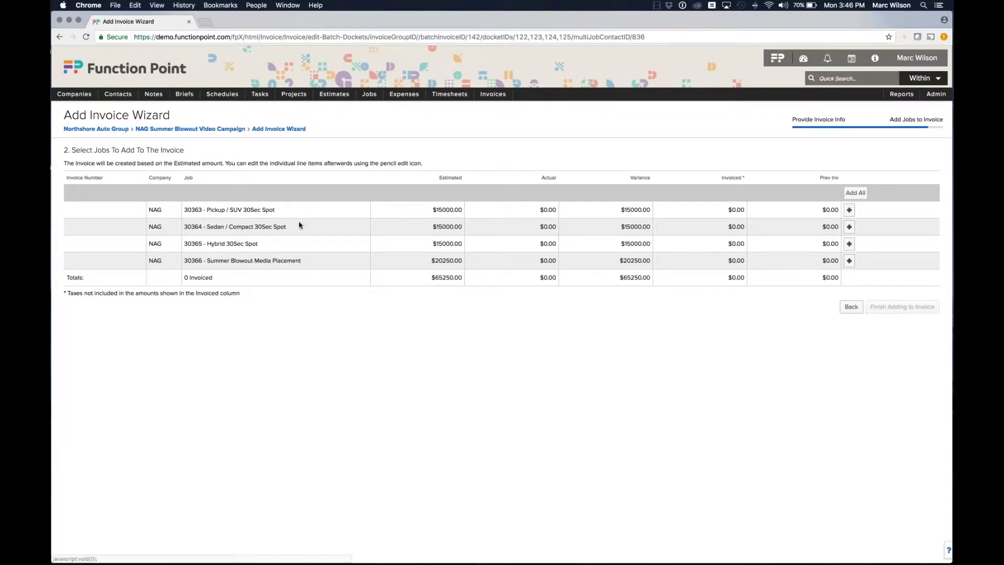
# Step: Add the Pickup / SUV, Sedan / Compact, and Hybrid 30Sec Spot jobs to the invoice
pyautogui.moveTo(275, 210); pyautogui.dragTo(233, 210)
pyautogui.moveTo(286, 227); pyautogui.dragTo(268, 246)
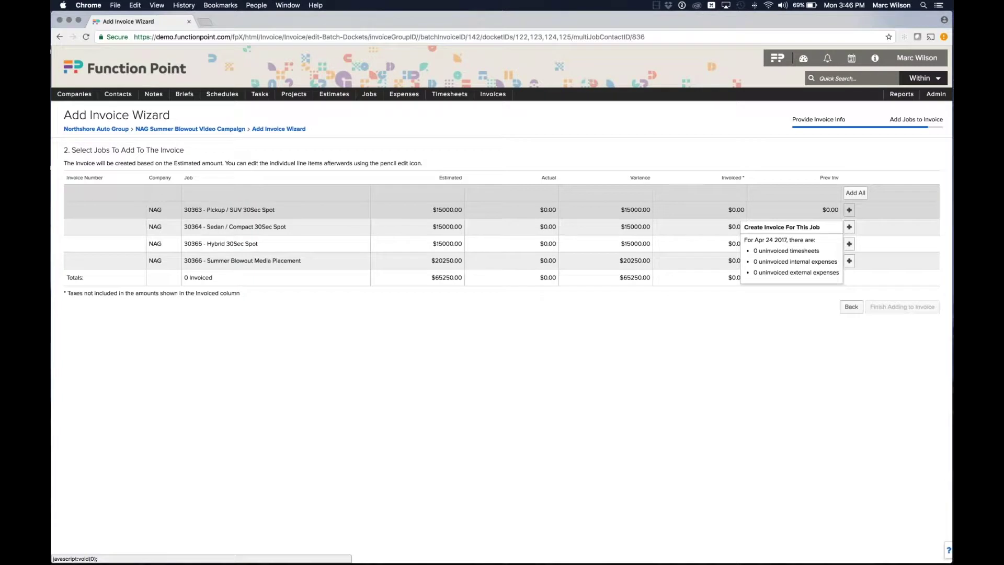
pyautogui.click(849, 209)
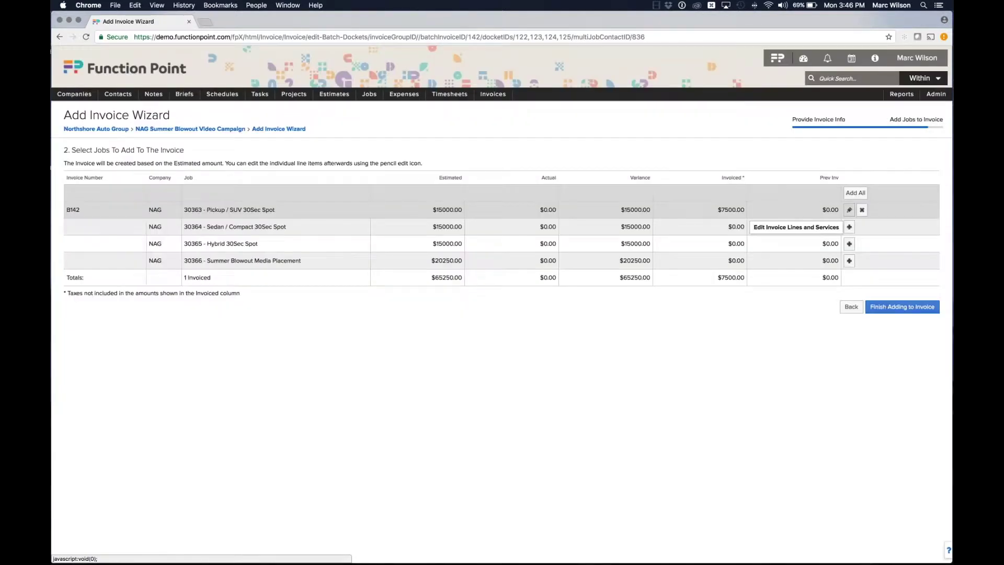
pyautogui.moveTo(714, 211); pyautogui.dragTo(746, 212)
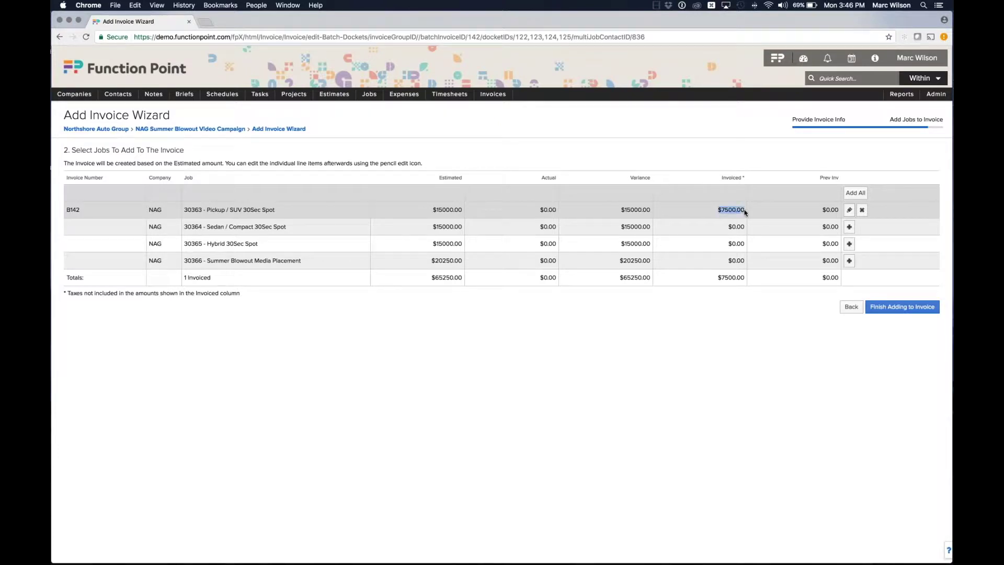
pyautogui.click(724, 214)
pyautogui.click(849, 226)
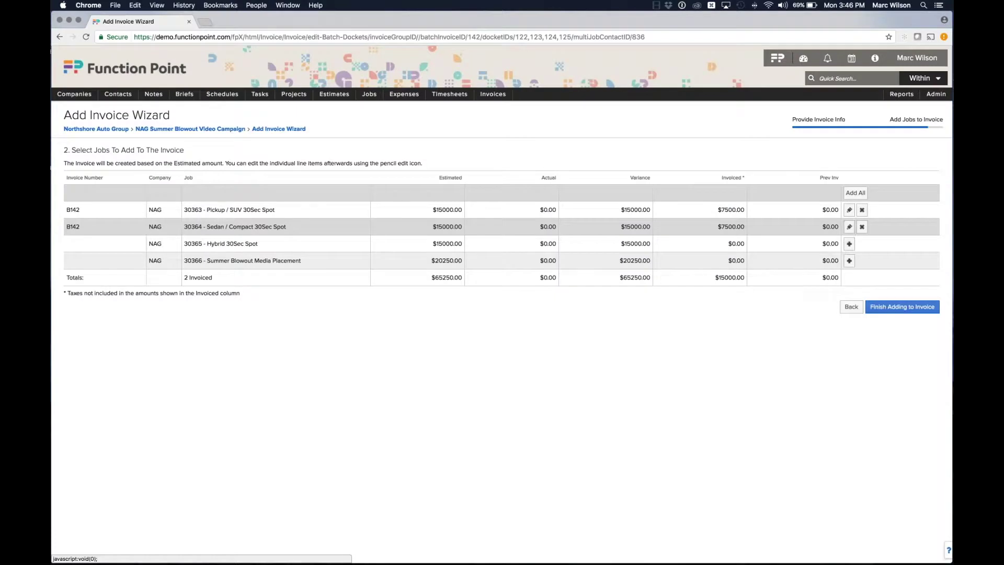
pyautogui.click(849, 244)
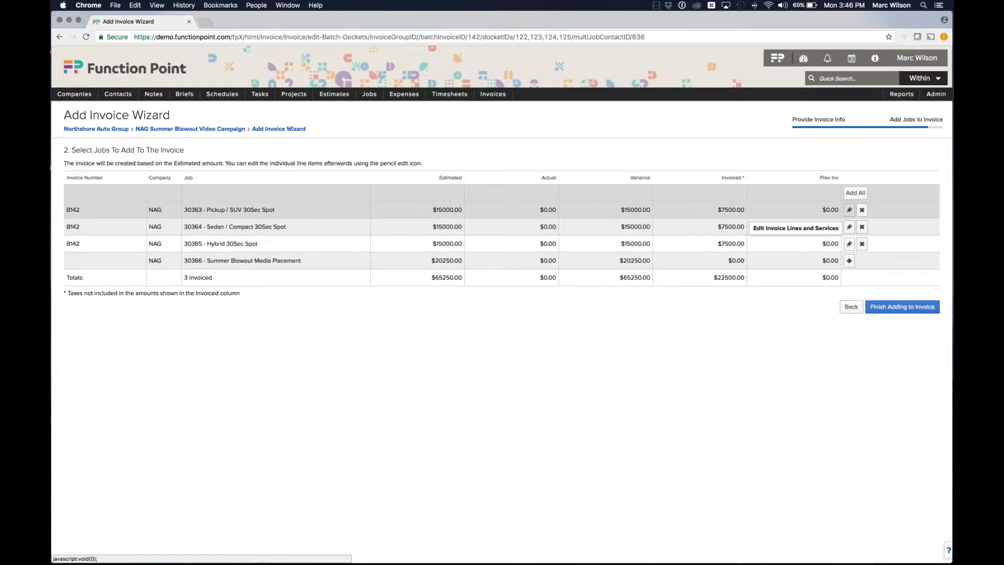
# Step: Check the Pickup / SUV job's invoice lines without changing them, and finish adding jobs to the invoice
pyautogui.click(849, 209)
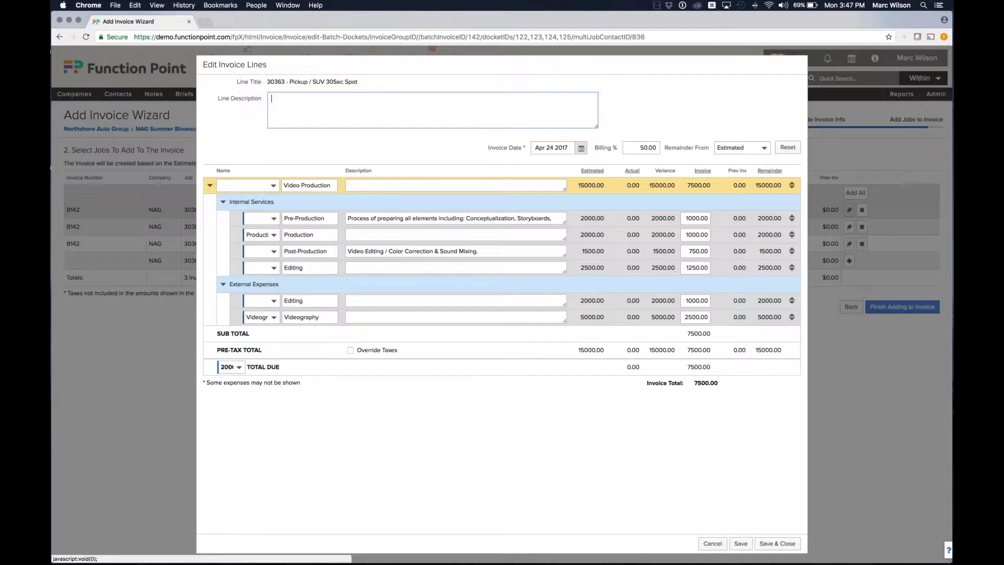
pyautogui.click(712, 543)
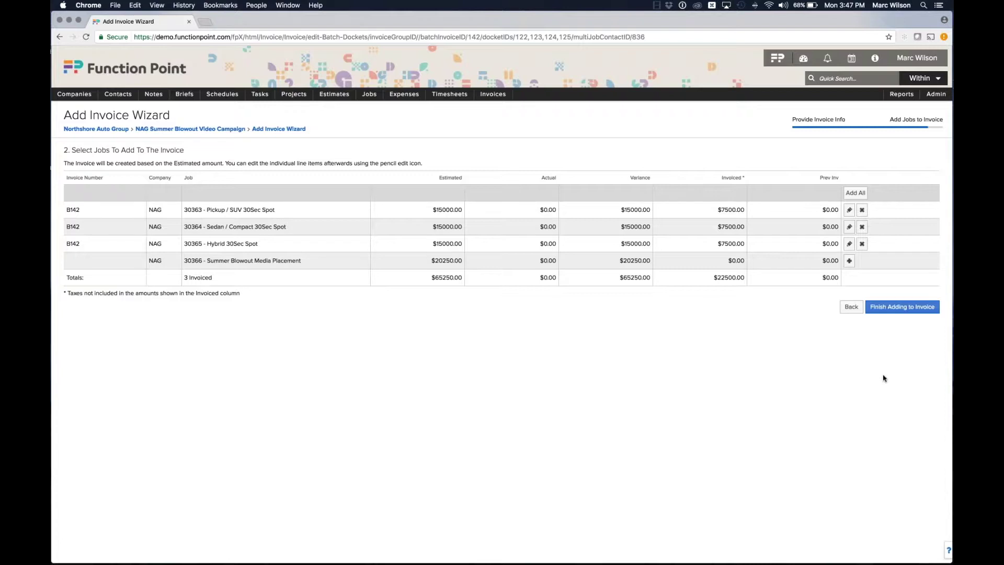
pyautogui.click(894, 309)
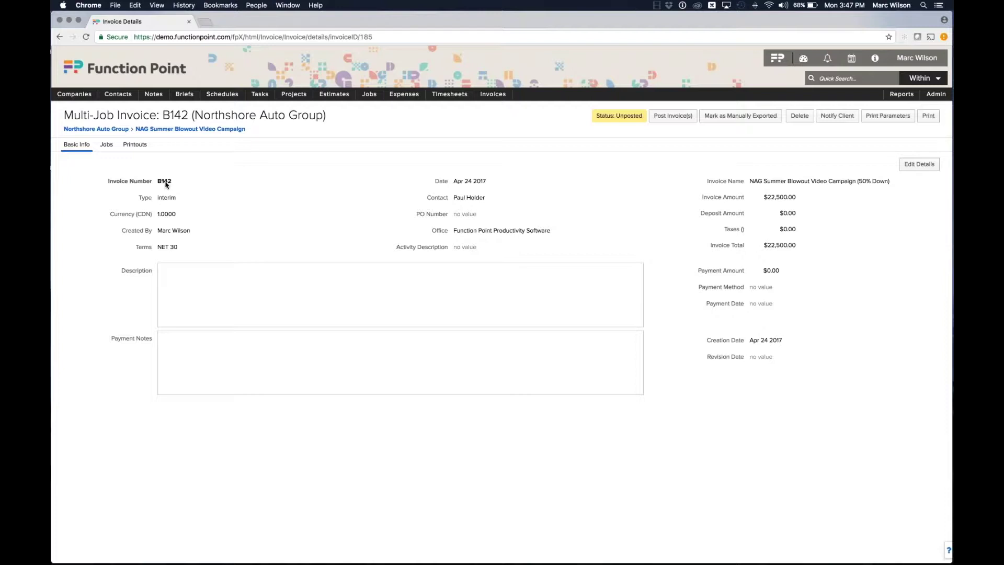
# Step: Review the jobs on the new multi-job invoice, and preview its printout before closing it
pyautogui.click(106, 145)
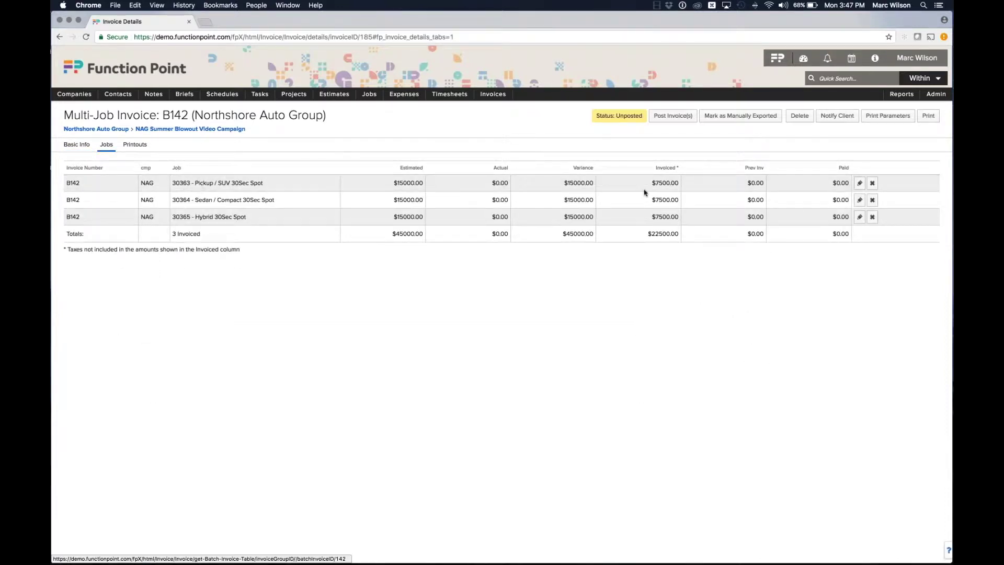
pyautogui.moveTo(661, 236)
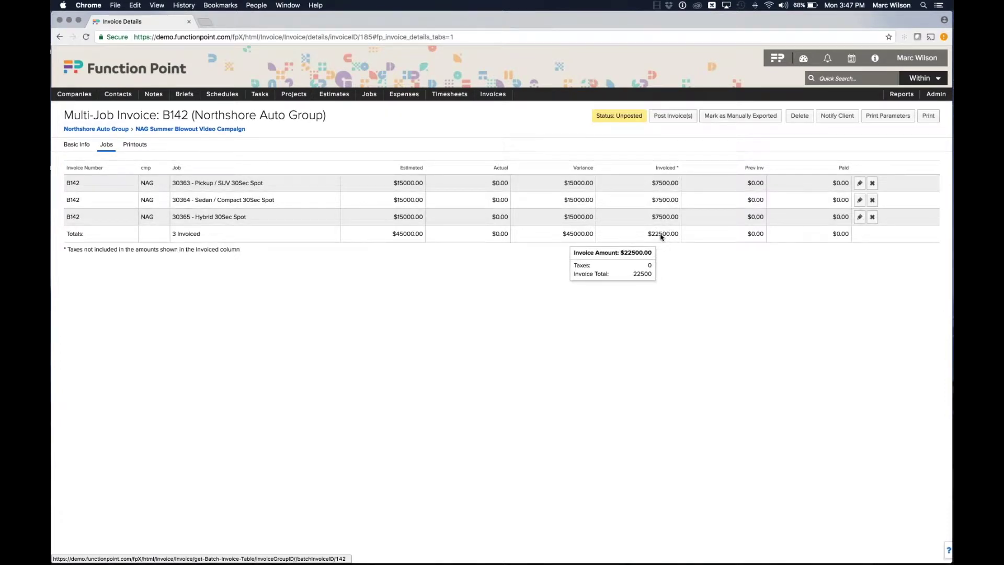
pyautogui.click(928, 115)
pyautogui.click(903, 136)
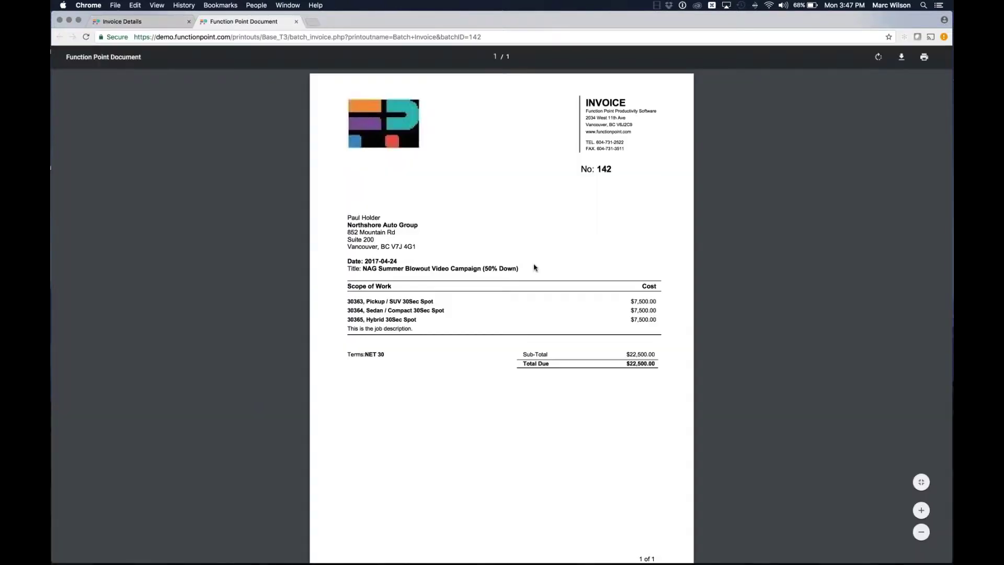
pyautogui.scroll(-1, 535, 267)
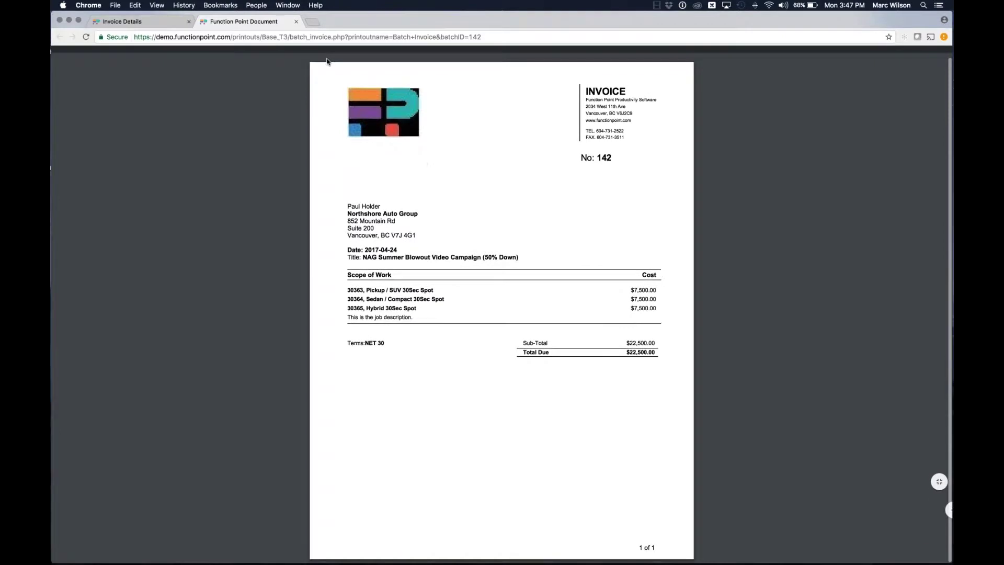
pyautogui.click(296, 22)
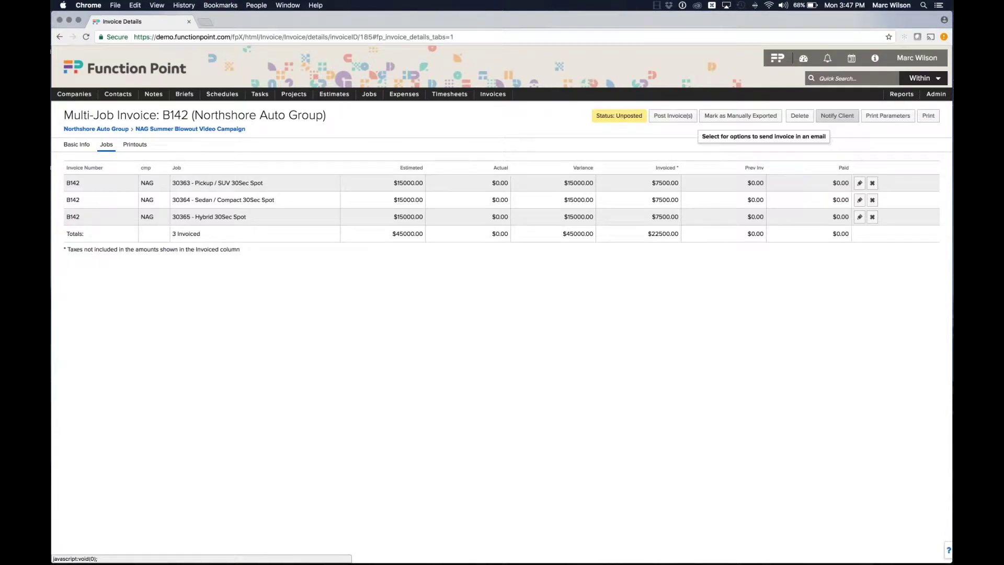
pyautogui.click(944, 36)
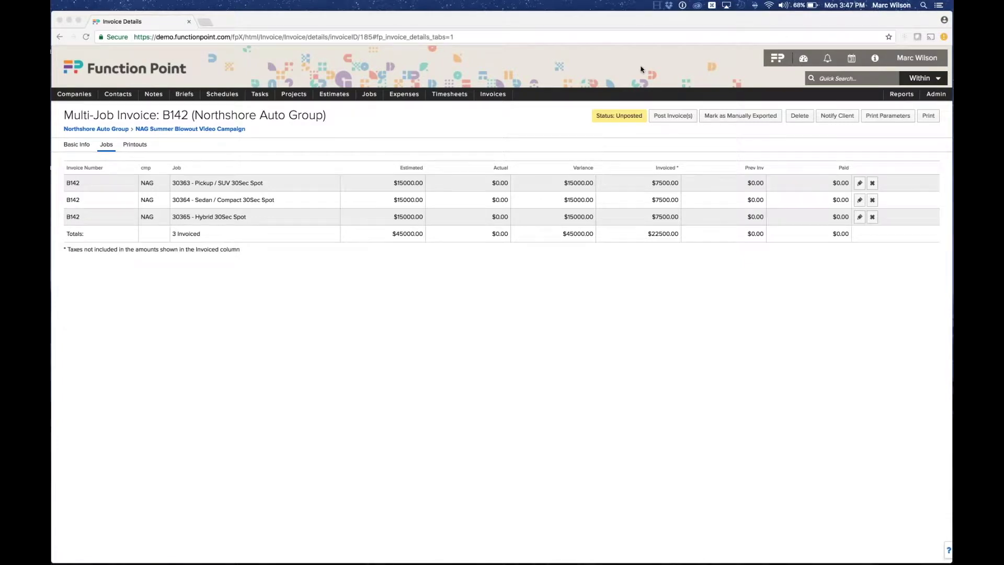
pyautogui.click(426, 135)
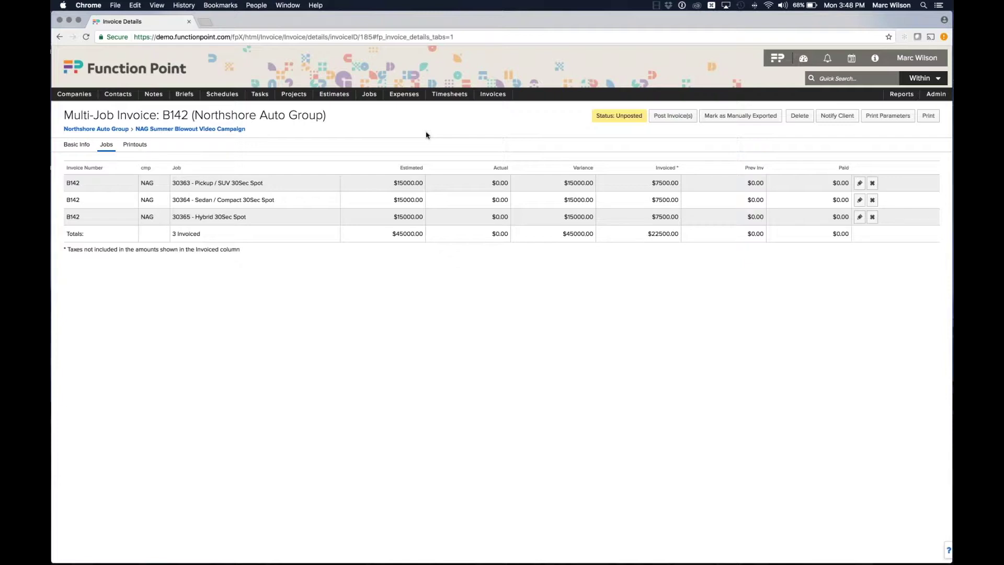
# Step: Open the NAG SEO / SMM / Web Maintenance Retainer project and review its job financials and estimate total
pyautogui.moveTo(294, 95)
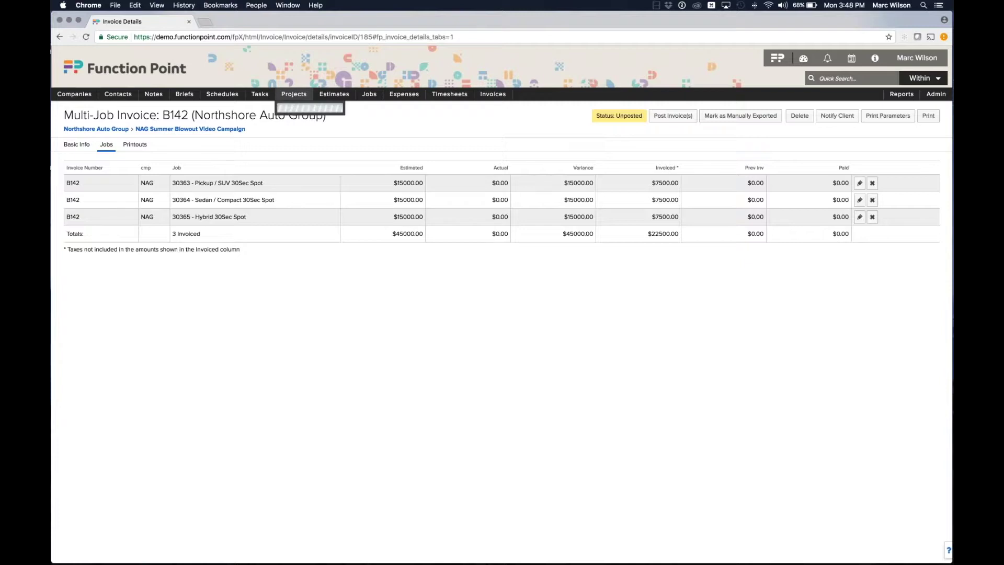
pyautogui.moveTo(299, 126)
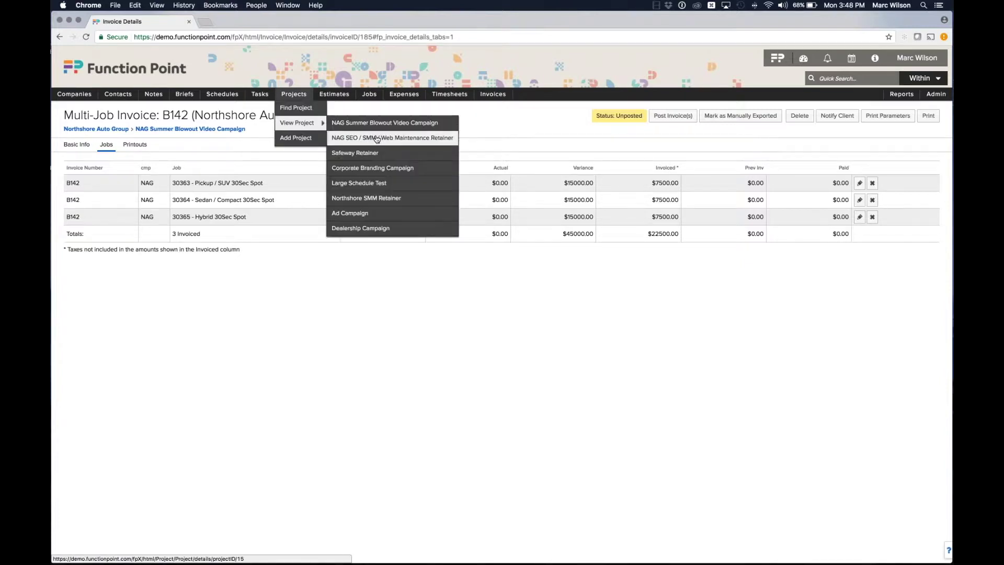
pyautogui.click(376, 138)
pyautogui.click(242, 144)
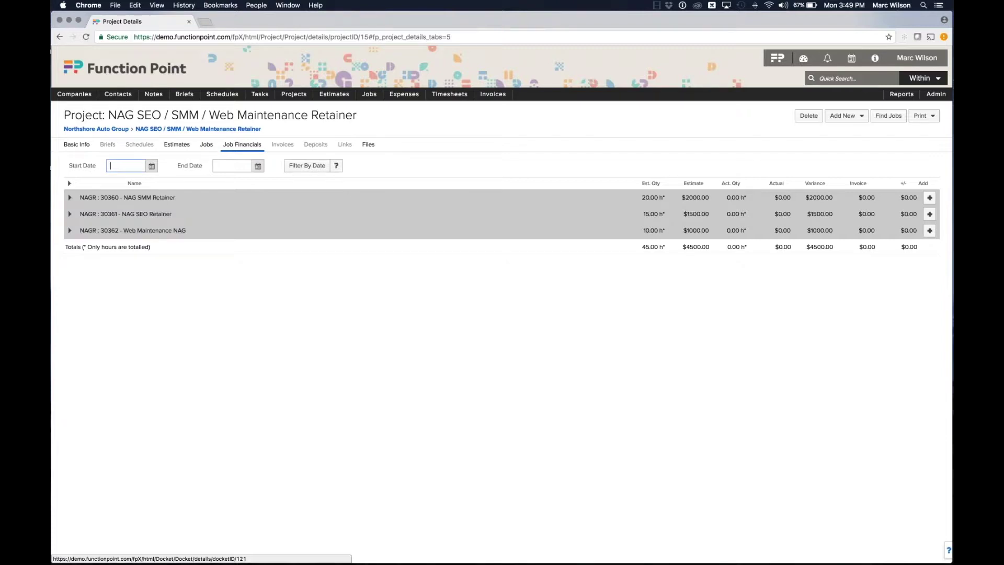
pyautogui.moveTo(686, 247); pyautogui.dragTo(709, 249)
pyautogui.click(709, 249)
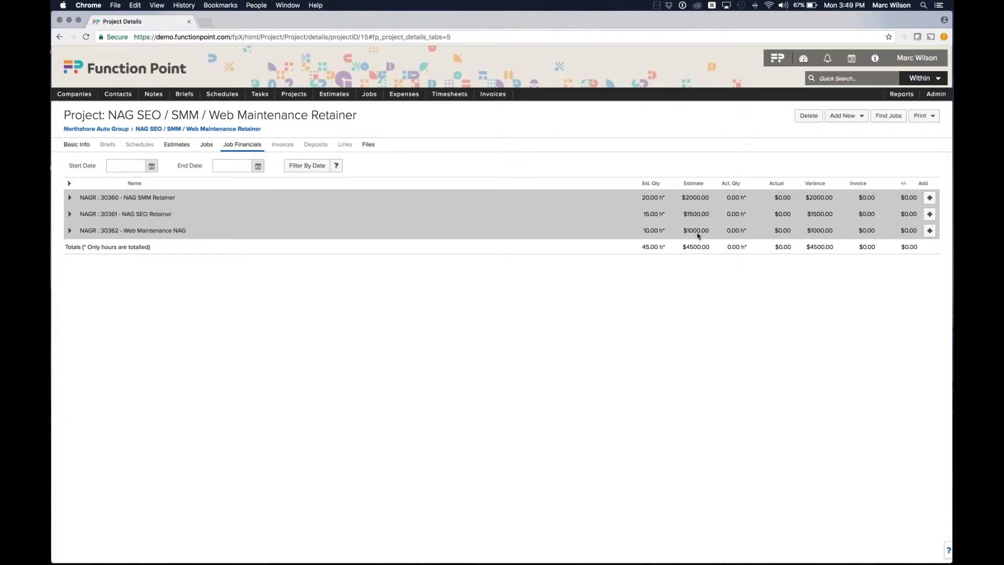
pyautogui.moveTo(680, 249); pyautogui.dragTo(718, 248)
pyautogui.click(696, 254)
# Step: Add an interim single multi-job invoice to the retainer project, choosing the client contact and leaving the billing percentage blank
pyautogui.click(845, 115)
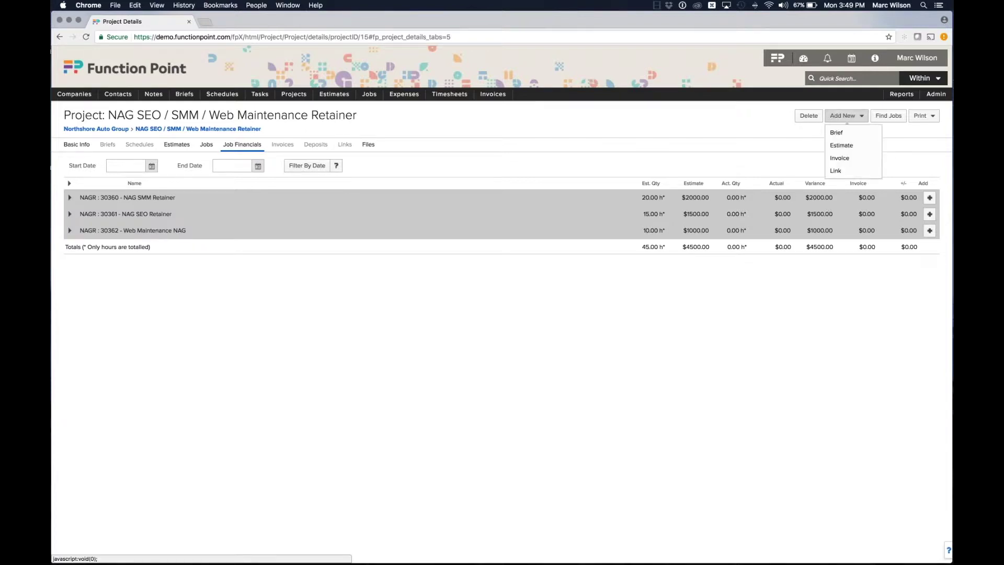
pyautogui.click(844, 159)
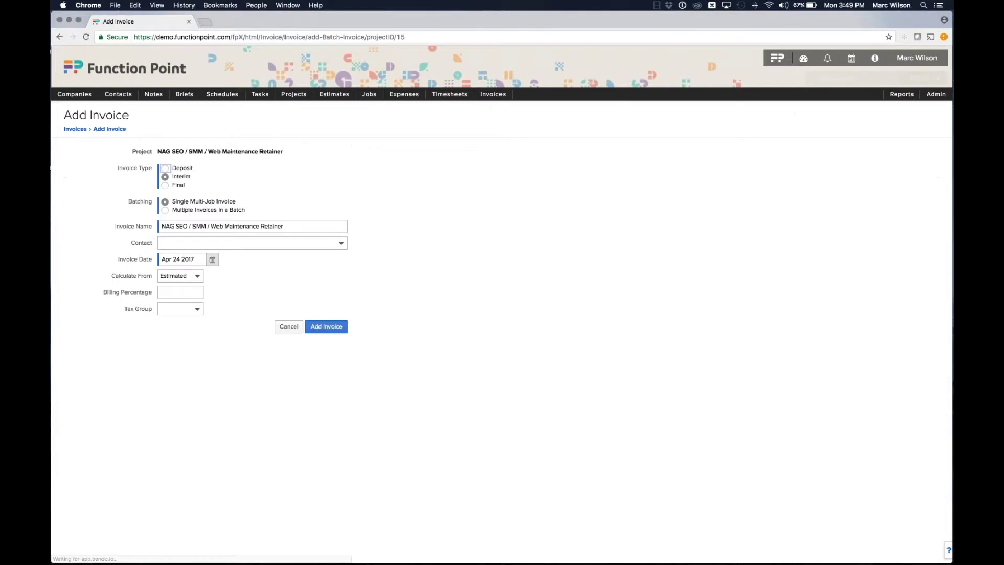
pyautogui.click(261, 241)
pyautogui.click(239, 251)
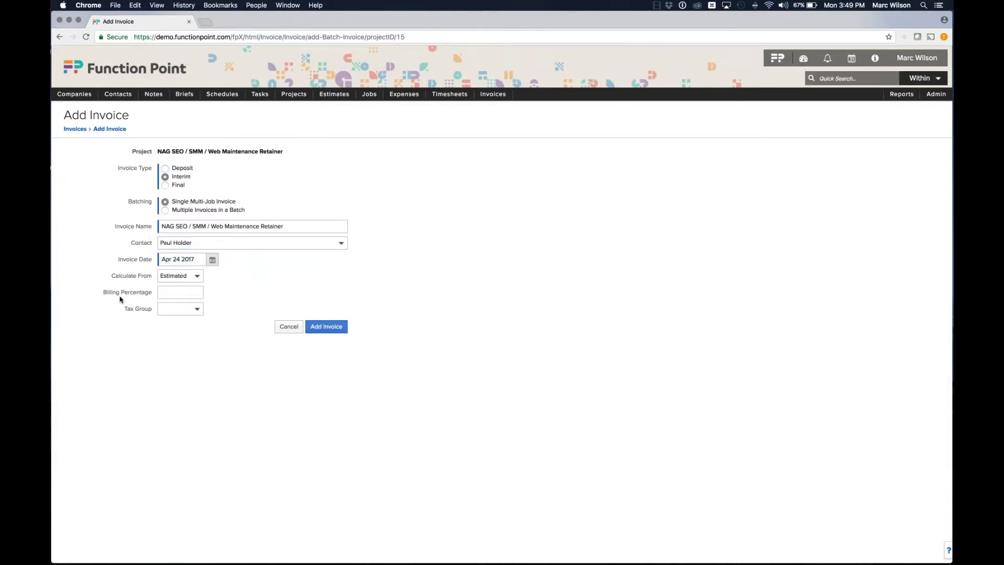
pyautogui.moveTo(104, 292); pyautogui.dragTo(154, 293)
pyautogui.click(155, 294)
pyautogui.click(198, 292)
pyautogui.click(324, 326)
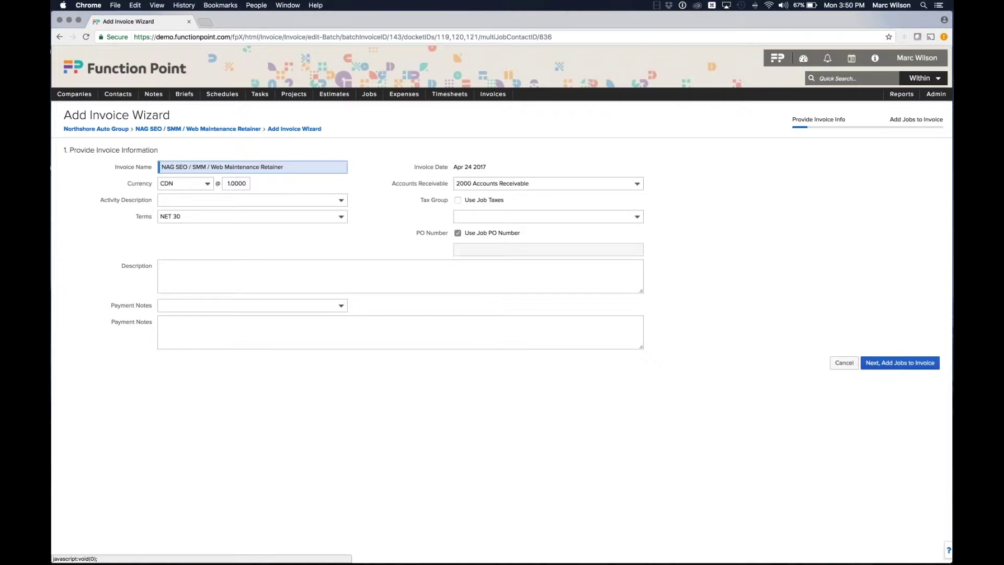
# Step: Add all the retainer project's jobs to the invoice, finish adding, and check the jobs listed on it
pyautogui.click(884, 372)
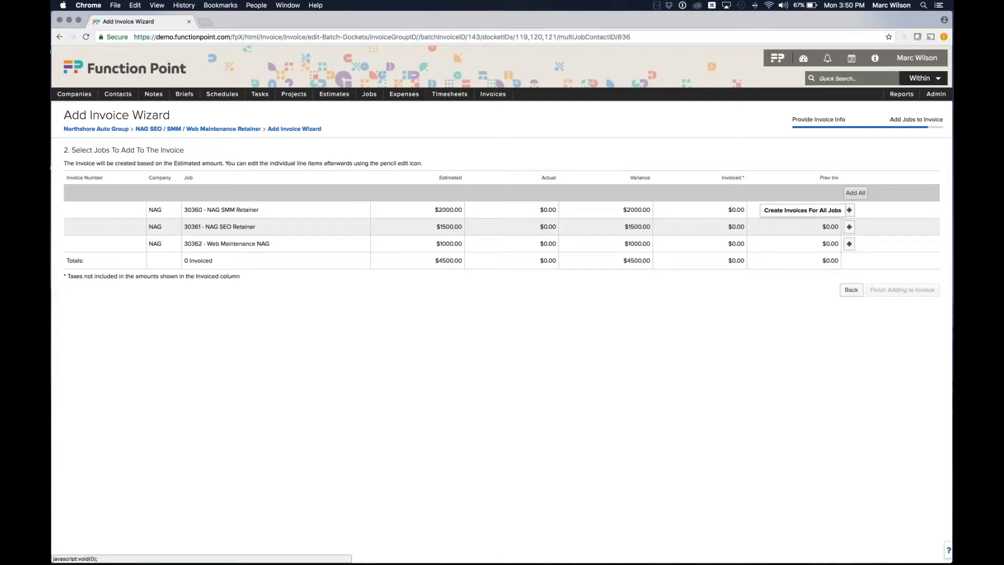
pyautogui.click(856, 192)
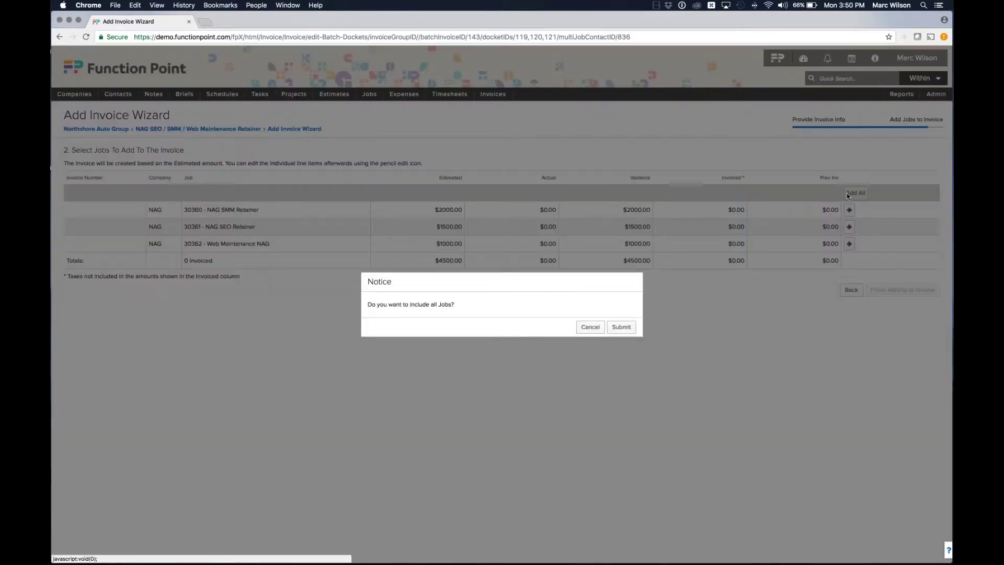
pyautogui.click(621, 327)
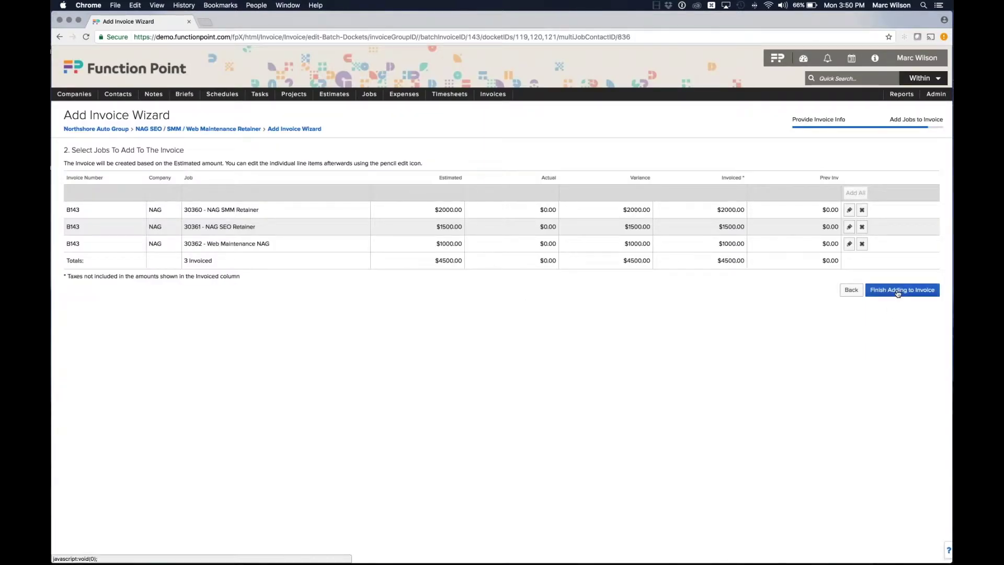
pyautogui.click(898, 292)
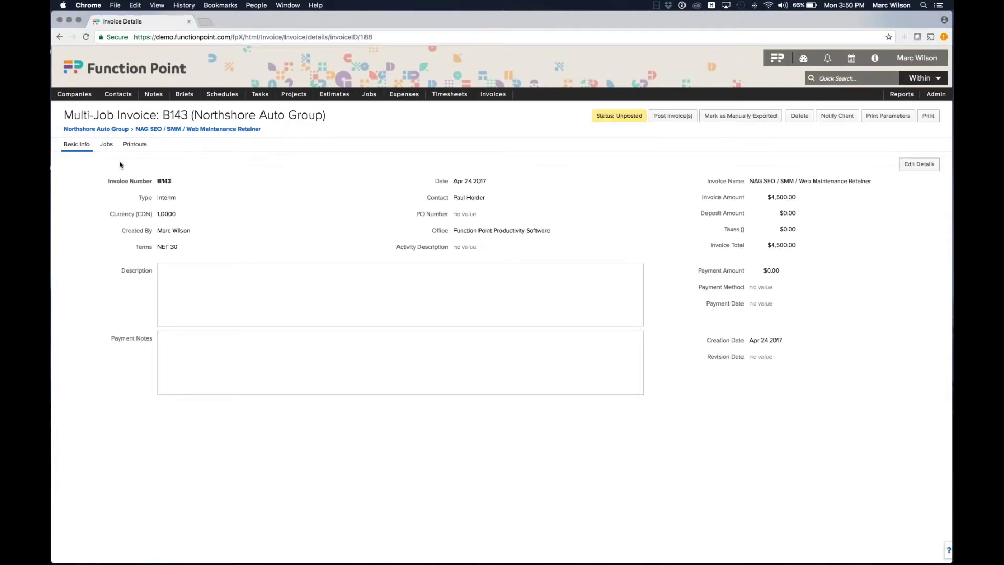
pyautogui.click(106, 145)
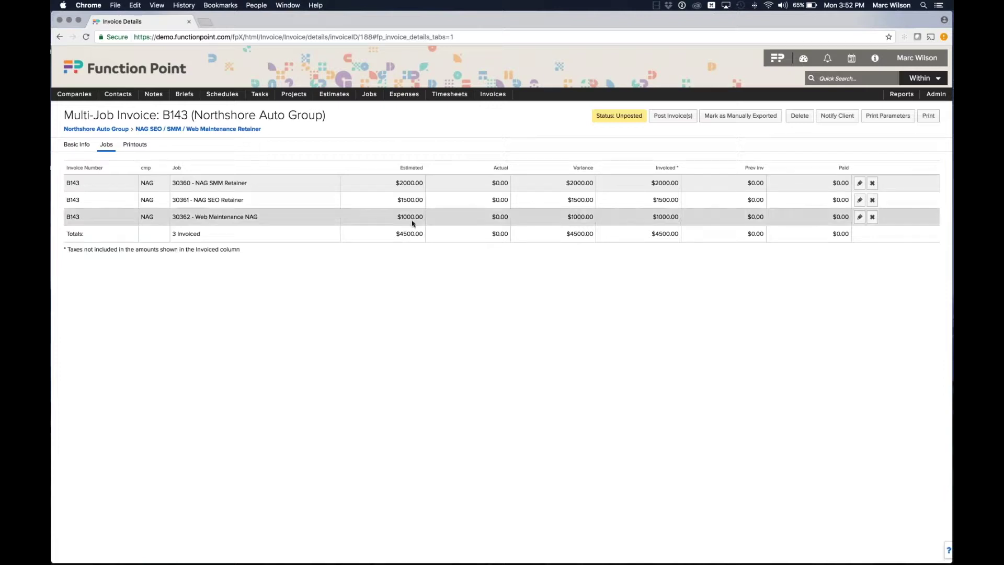
# Step: Find the active Time and Materials jobs for Great Atlantic Insurance and review their estimated amounts
pyautogui.click(369, 106)
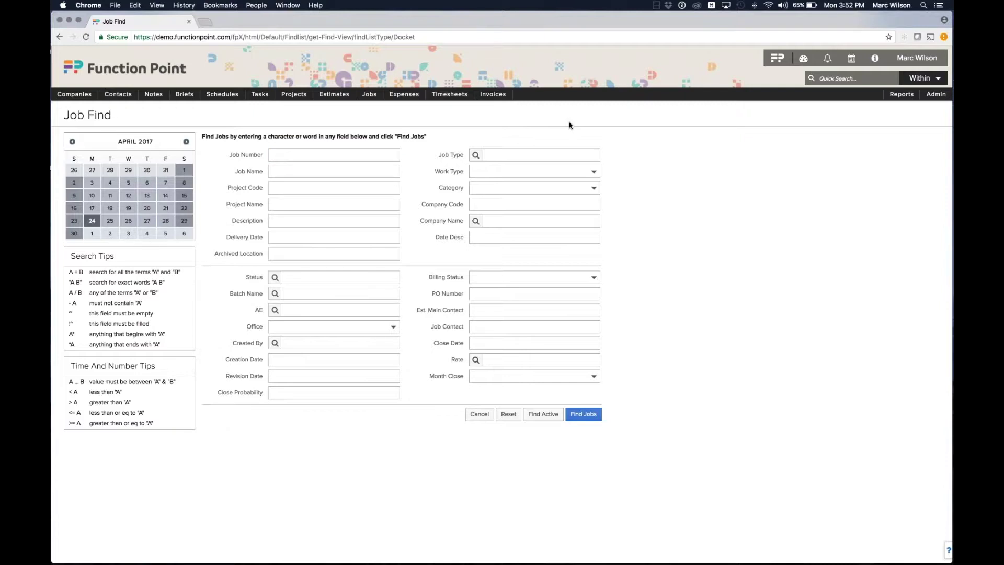
pyautogui.moveTo(438, 191); pyautogui.dragTo(464, 189)
pyautogui.click(483, 188)
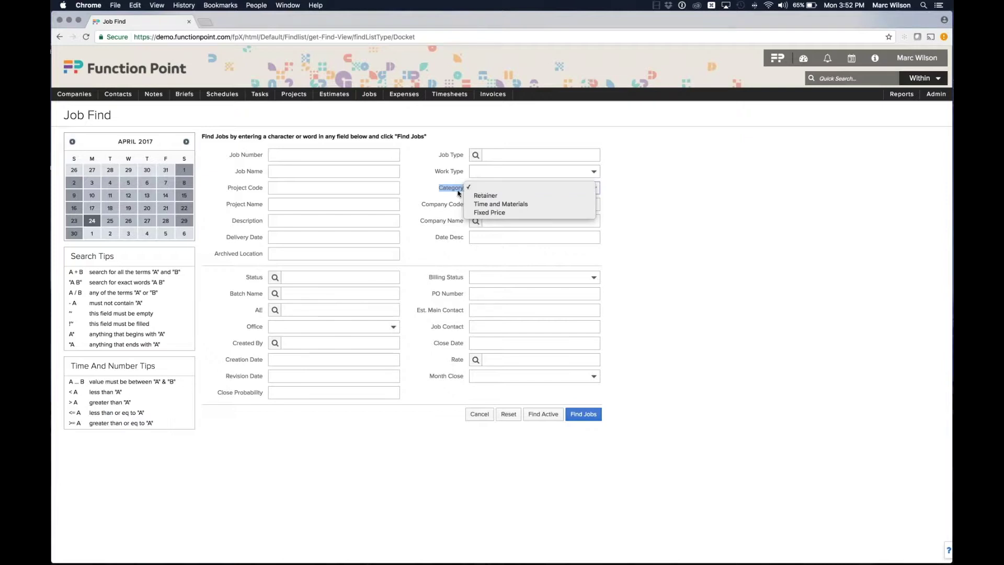
pyautogui.click(485, 205)
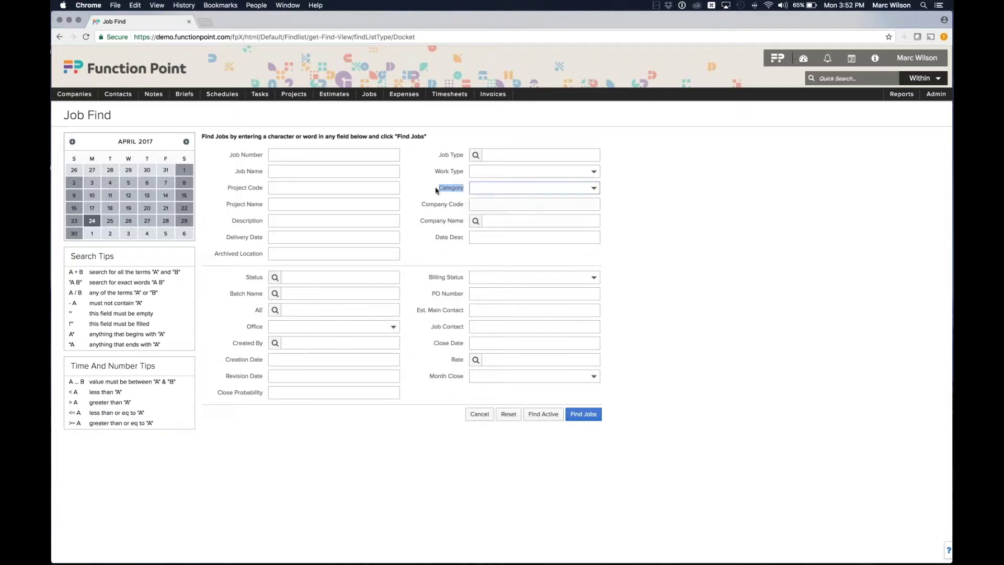
pyautogui.click(486, 220)
pyautogui.write('great at')
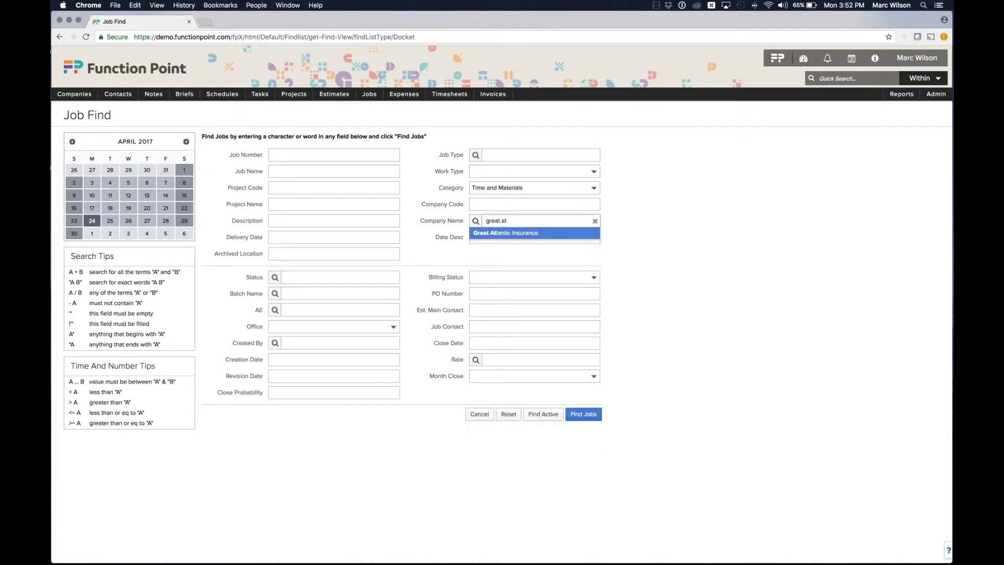
pyautogui.press('Return')
pyautogui.click(663, 229)
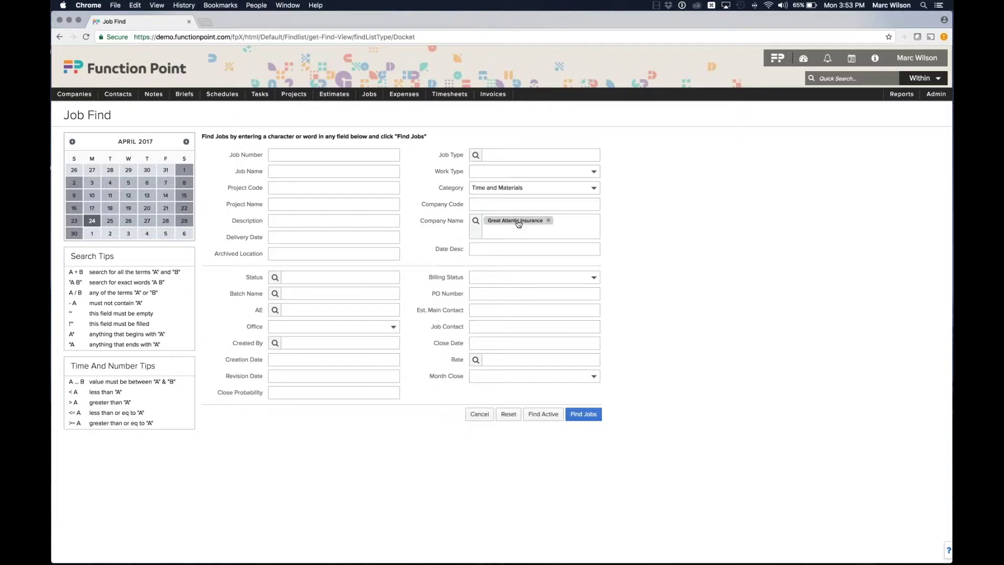
pyautogui.click(539, 416)
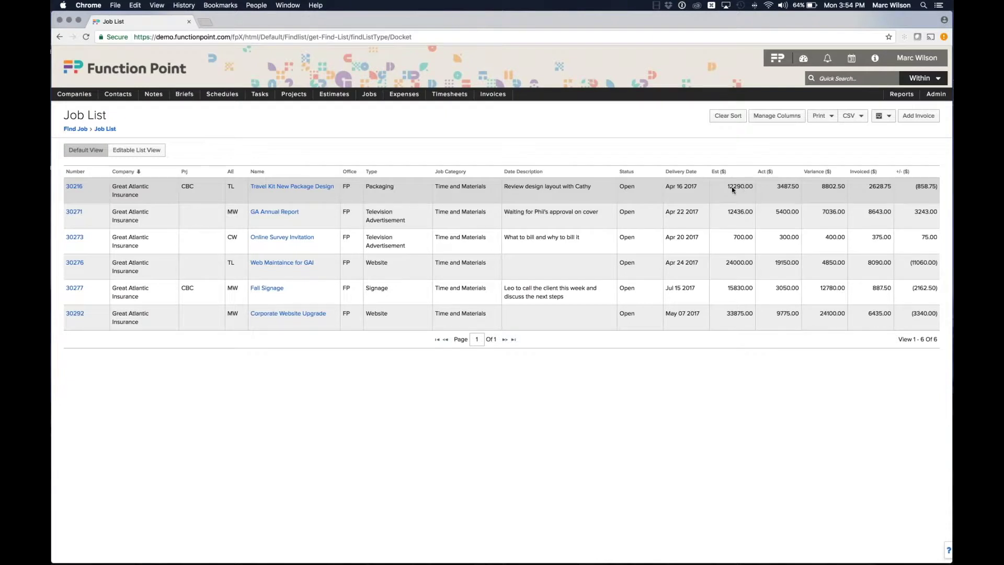
pyautogui.doubleClick(752, 188)
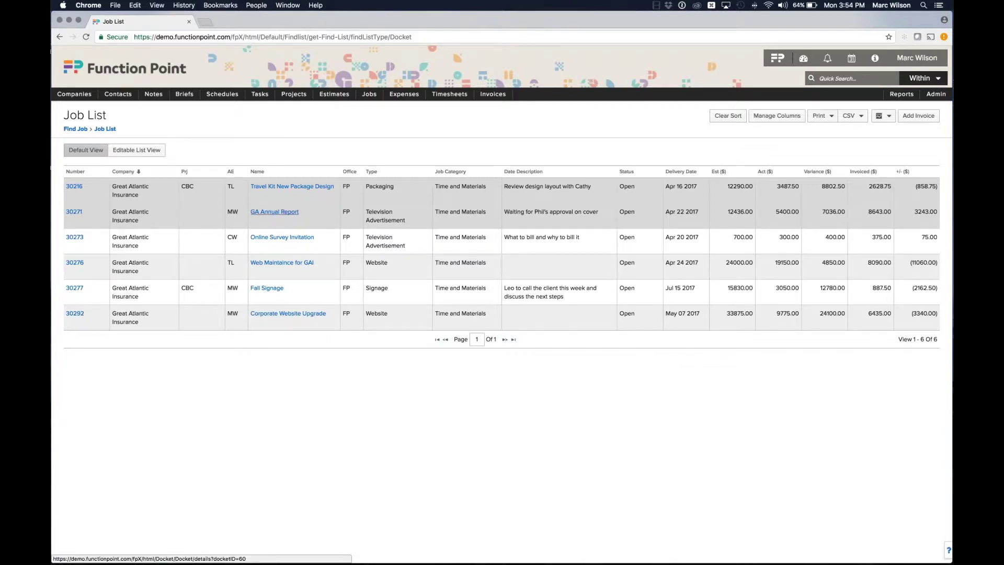
# Step: Set the GA Annual Report job's status to Closed in the editable job list, and return to the default view
pyautogui.click(141, 152)
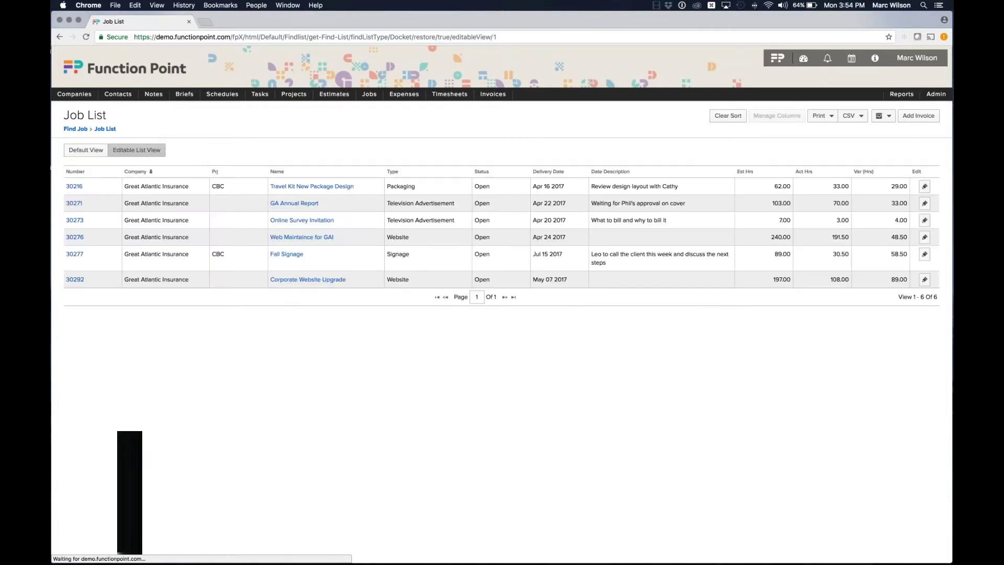
pyautogui.click(500, 203)
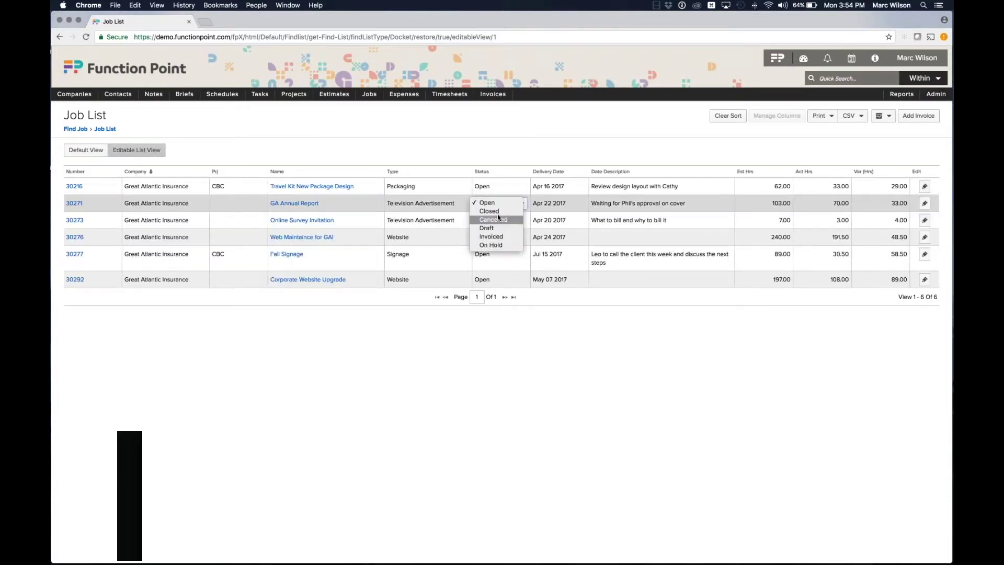
pyautogui.click(490, 211)
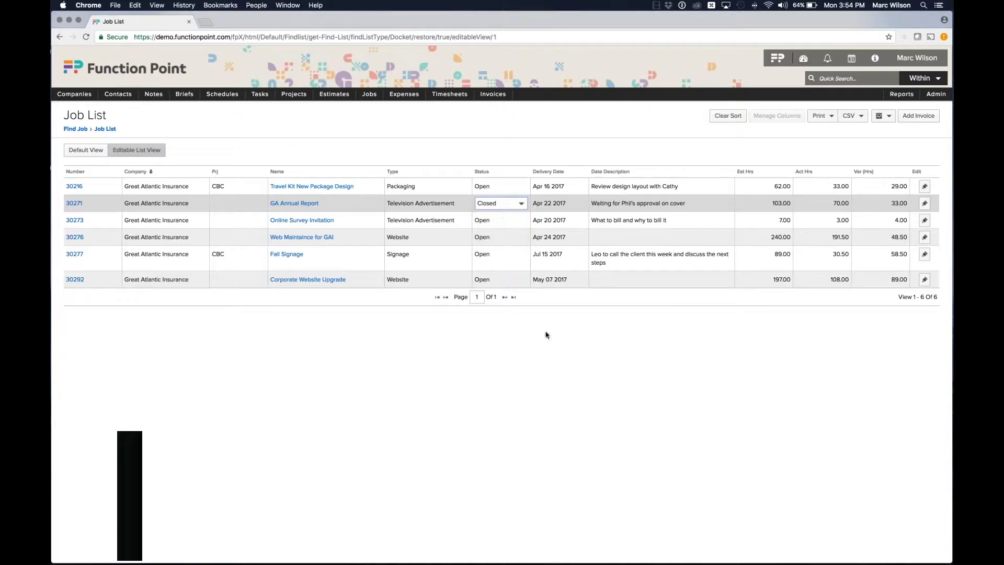
pyautogui.click(674, 205)
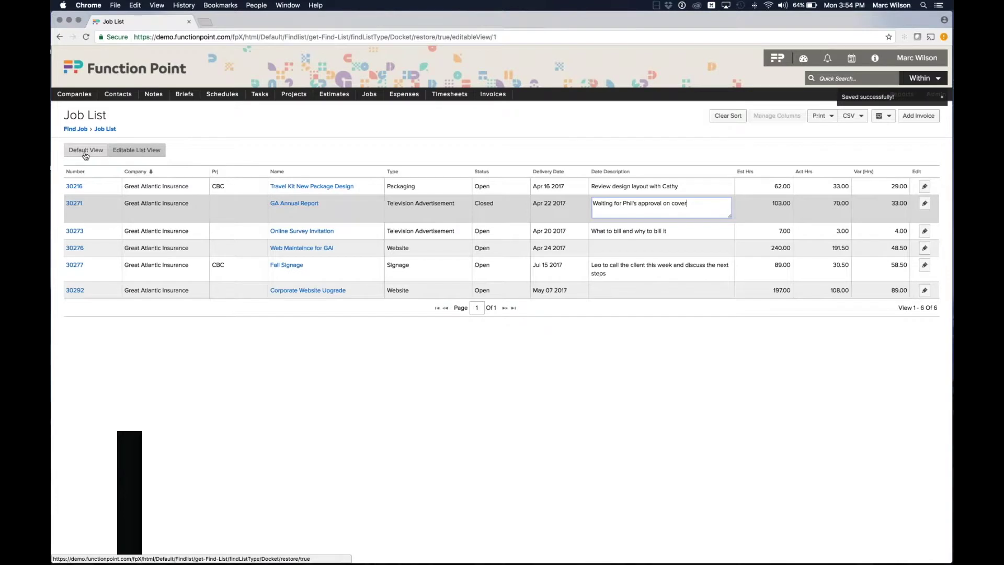
pyautogui.click(85, 154)
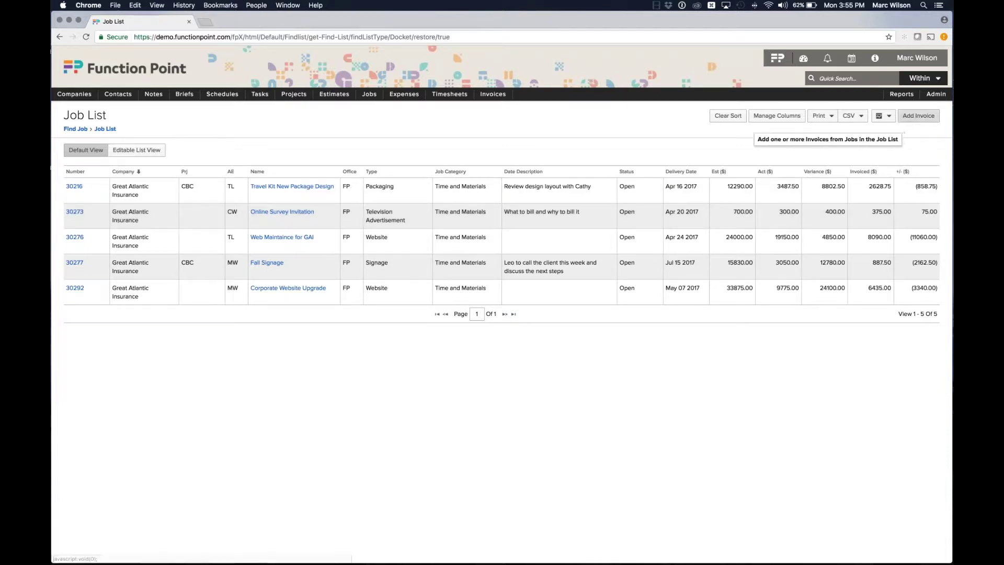
# Step: Start a single multi-job invoice from the job list, named Great Atlantic Insurance May 2017 Bill, and choose the client contact
pyautogui.click(918, 116)
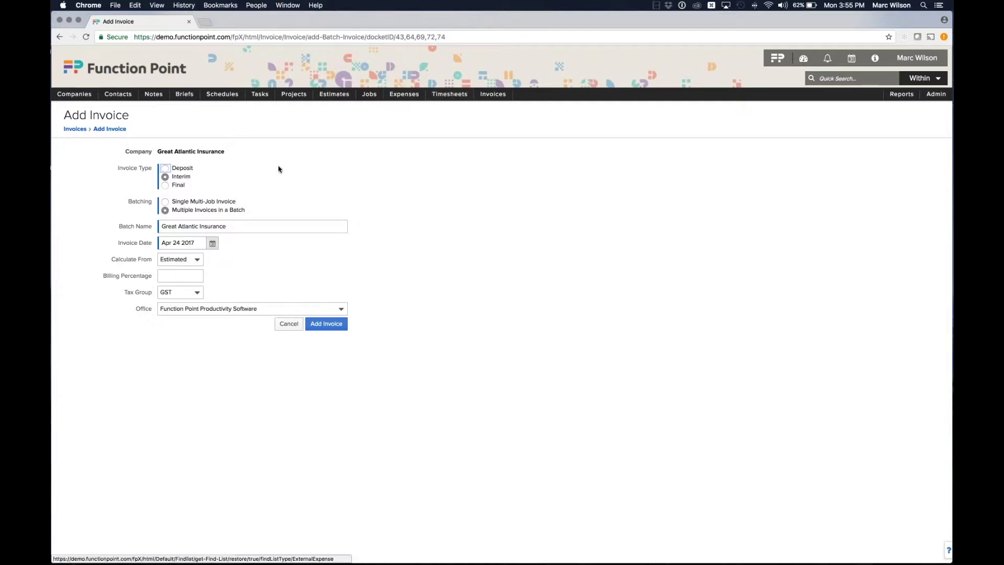
pyautogui.click(166, 202)
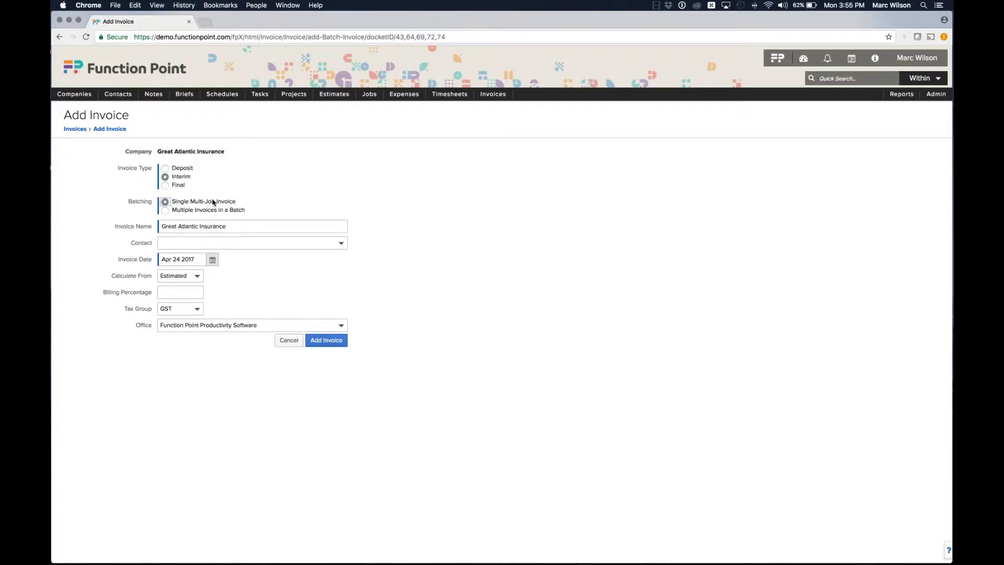
pyautogui.click(227, 226)
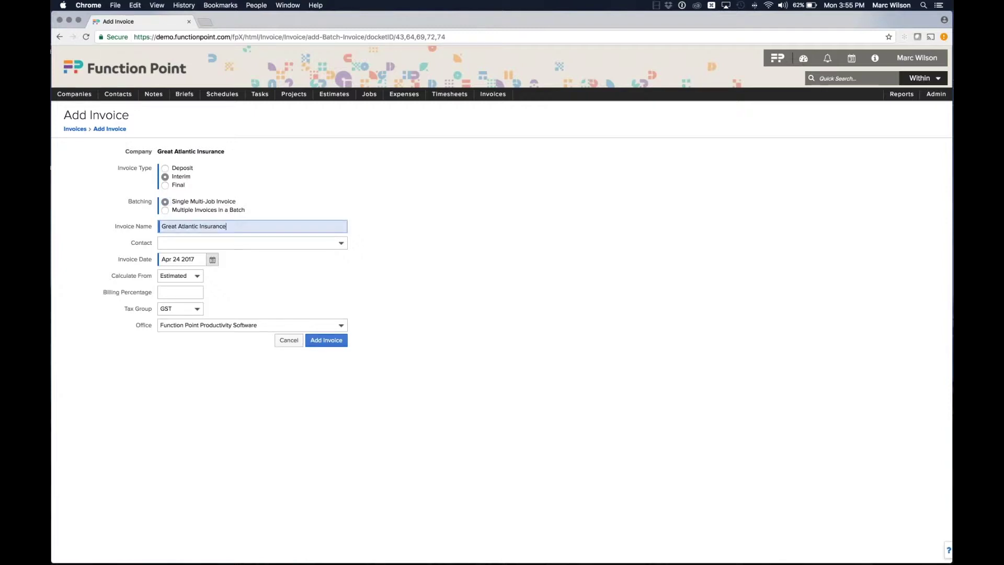
pyautogui.write('May 2017 Bill')
pyautogui.click(226, 243)
pyautogui.click(206, 259)
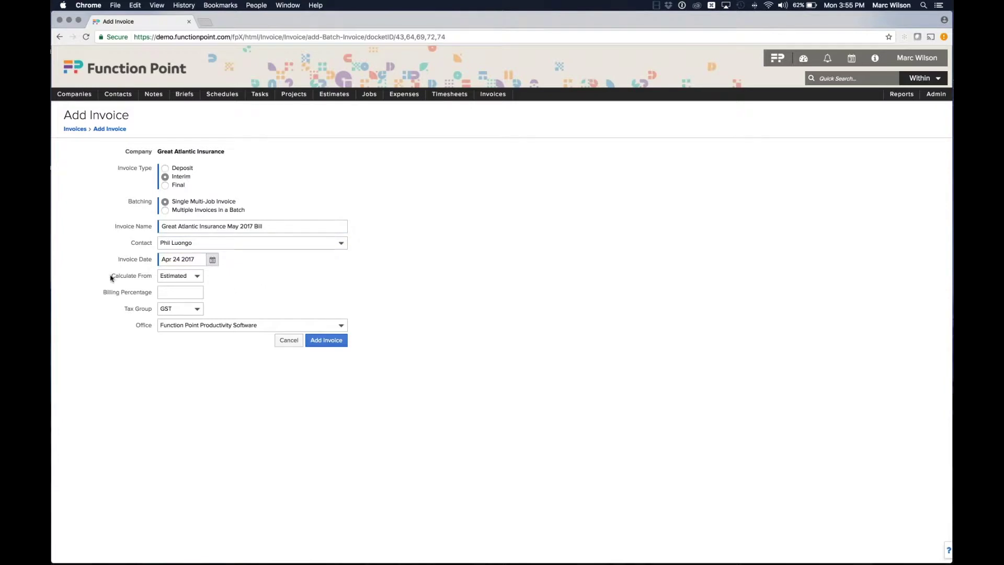
# Step: Calculate the invoice from Actuals, clear its tax group, and create it
pyautogui.moveTo(110, 276); pyautogui.dragTo(154, 276)
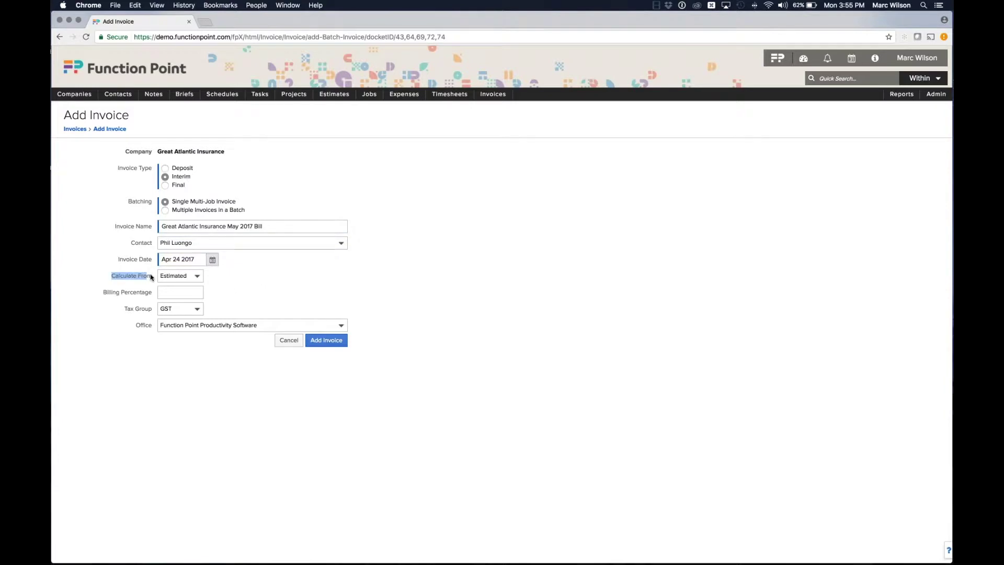
pyautogui.click(184, 276)
pyautogui.click(142, 283)
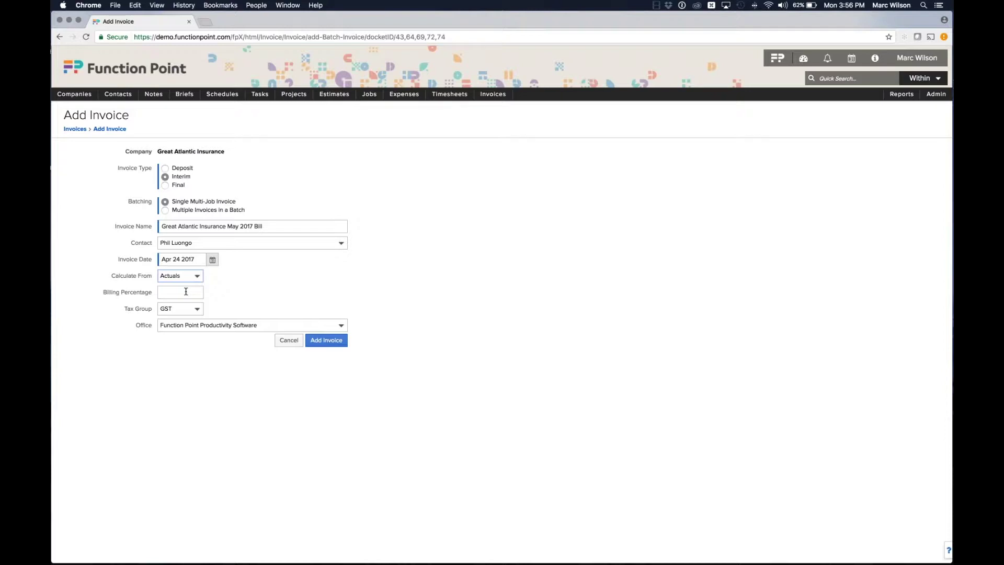
pyautogui.click(186, 308)
pyautogui.click(188, 299)
pyautogui.click(326, 339)
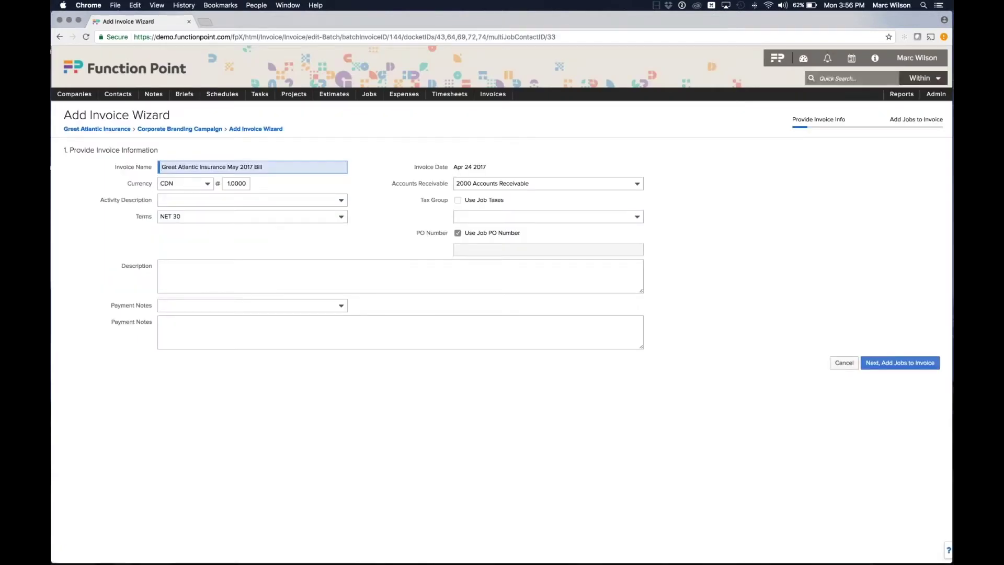
# Step: Add the Travel Kit New Package Design, Web Maintaince for GAI, Fall Signage, and Corporate Website Upgrade jobs to the invoice
pyautogui.click(353, 287)
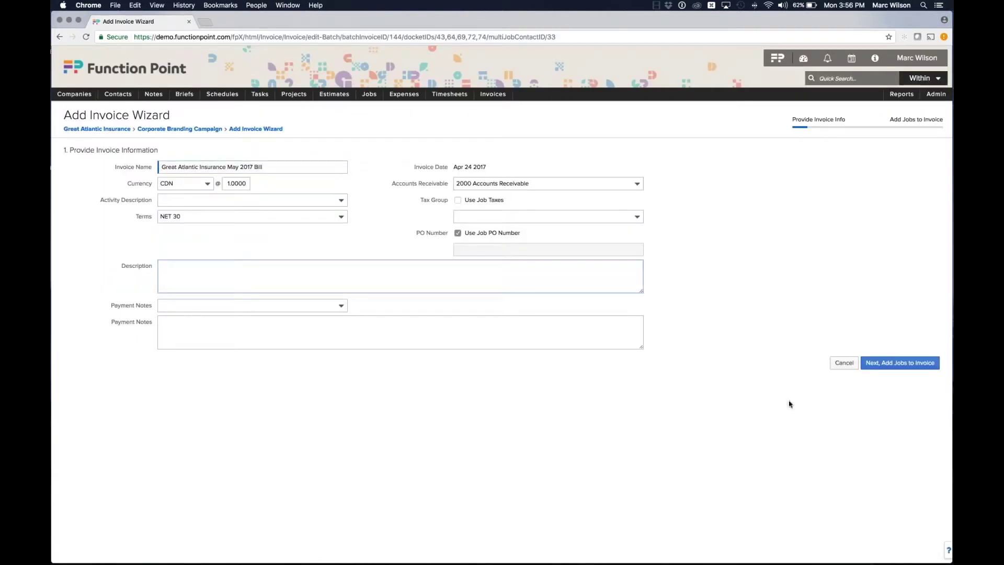
pyautogui.click(900, 363)
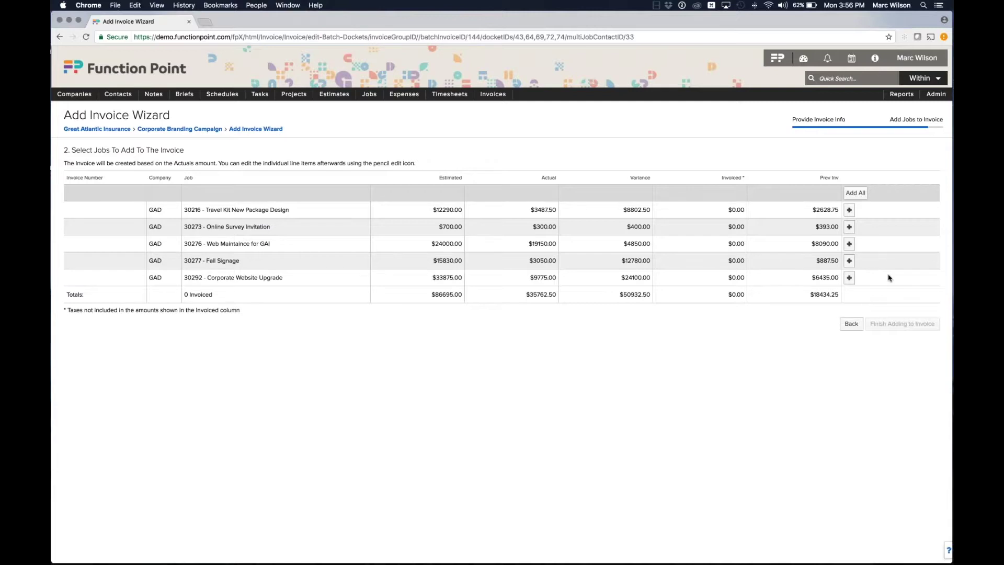
pyautogui.click(850, 210)
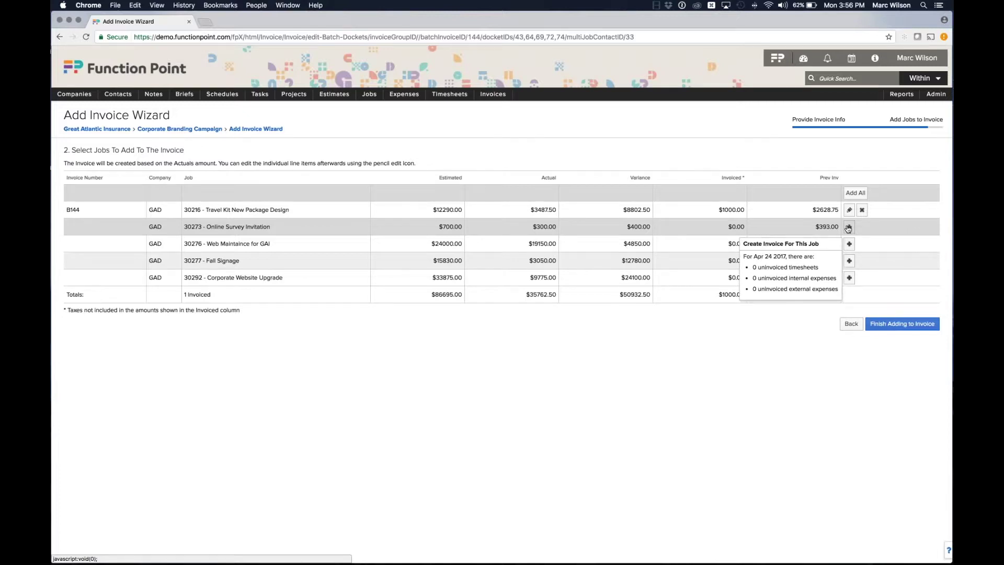
pyautogui.click(850, 244)
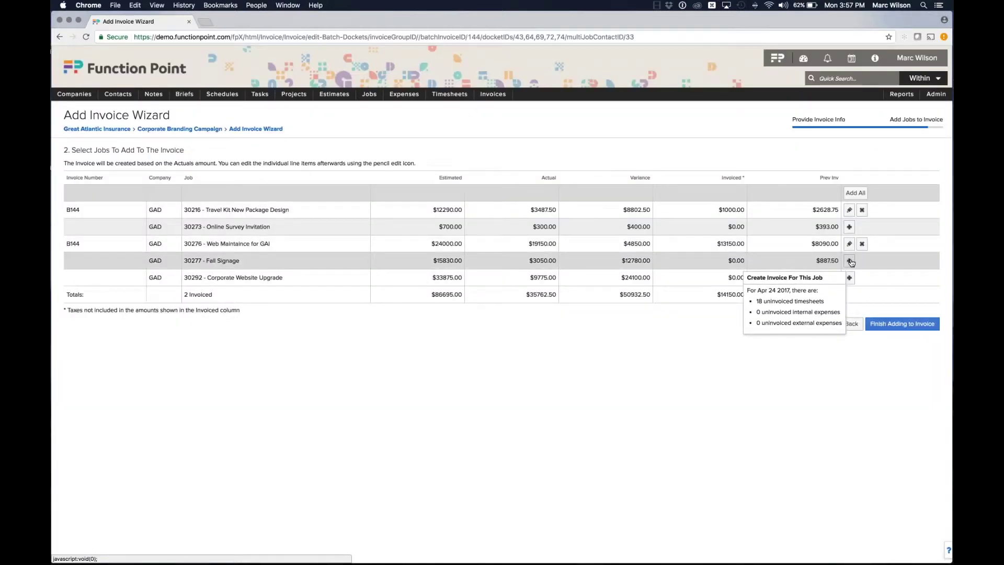
pyautogui.click(850, 261)
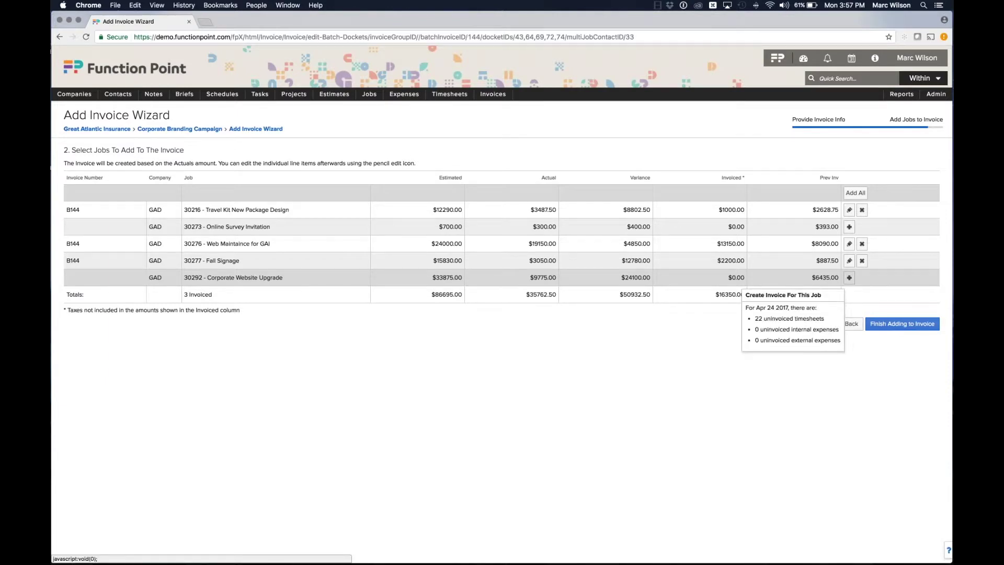
pyautogui.click(849, 277)
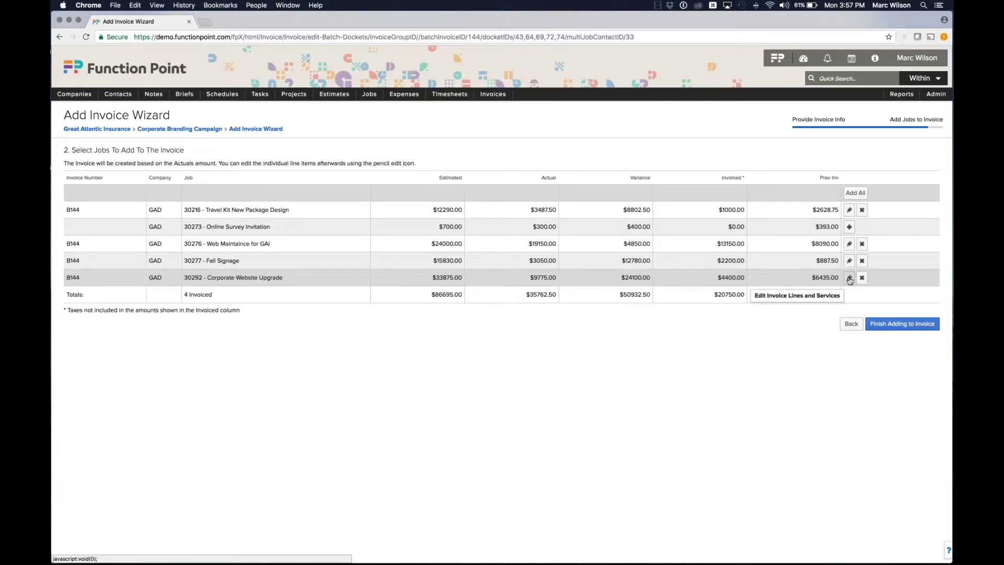
# Step: Review the Travel Kit New Package Design invoice lines, including the time entries behind Production and Coordination, and save them
pyautogui.click(849, 211)
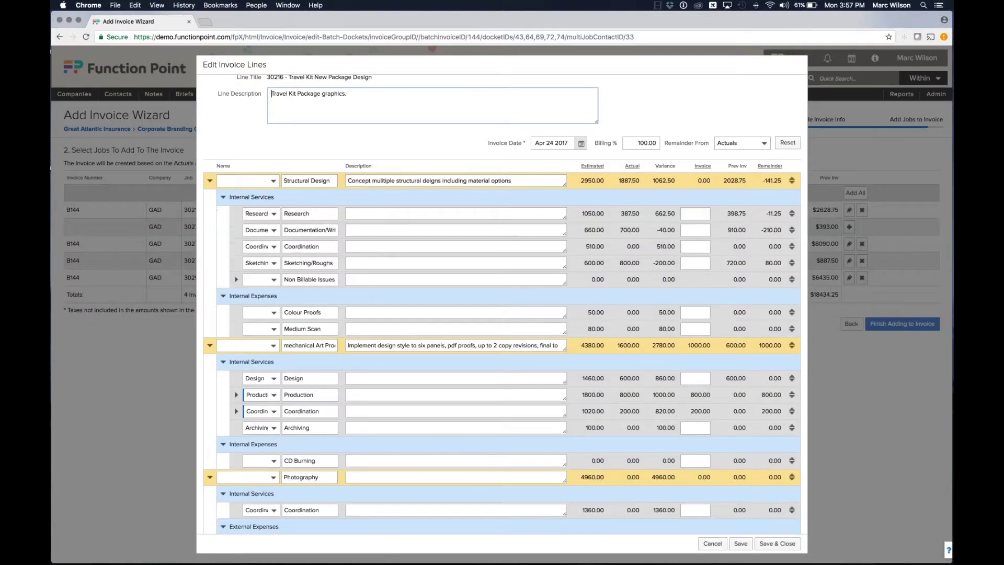
pyautogui.scroll(-3, 502, 303)
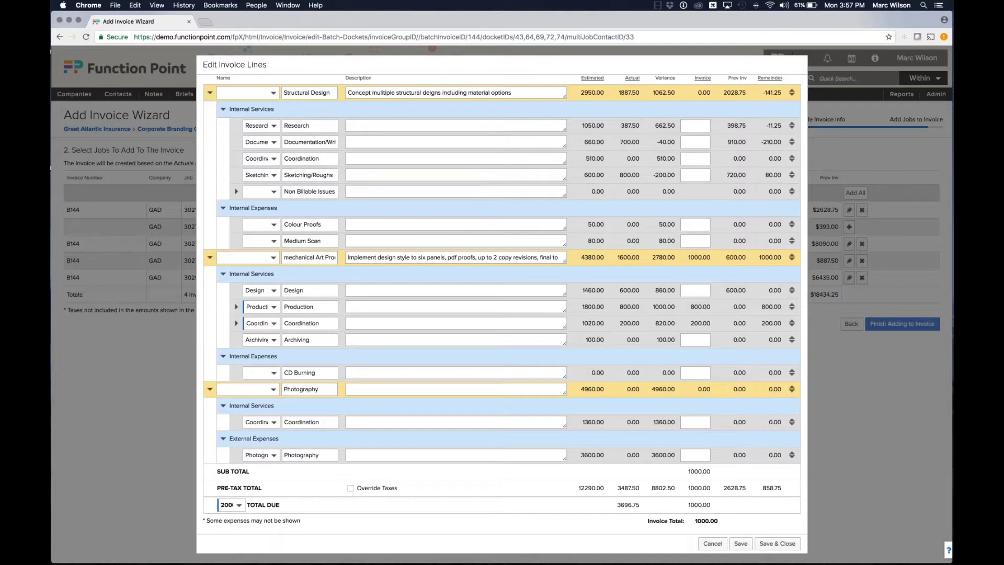
pyautogui.scroll(2, 502, 303)
pyautogui.scroll(-2, 502, 303)
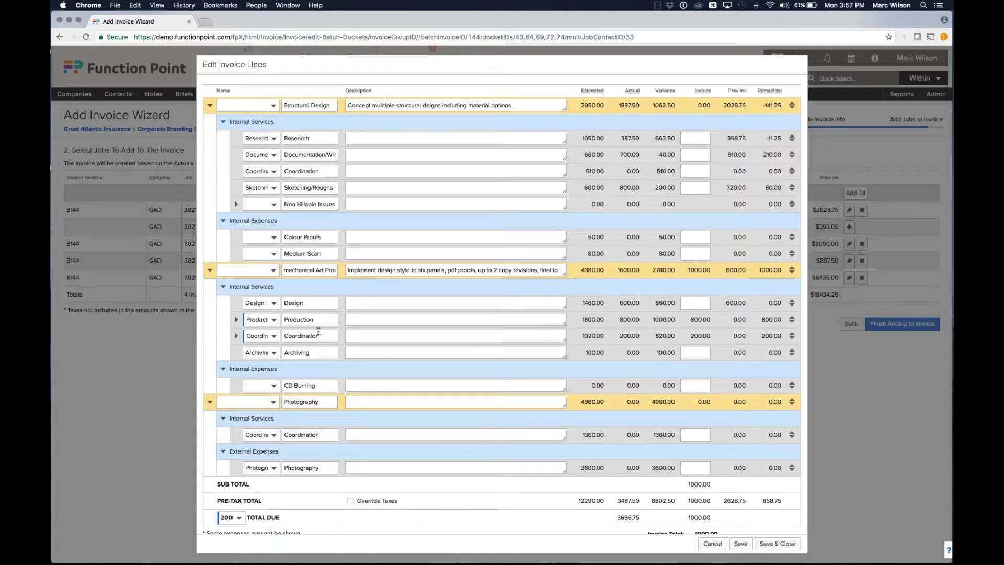
pyautogui.click(236, 320)
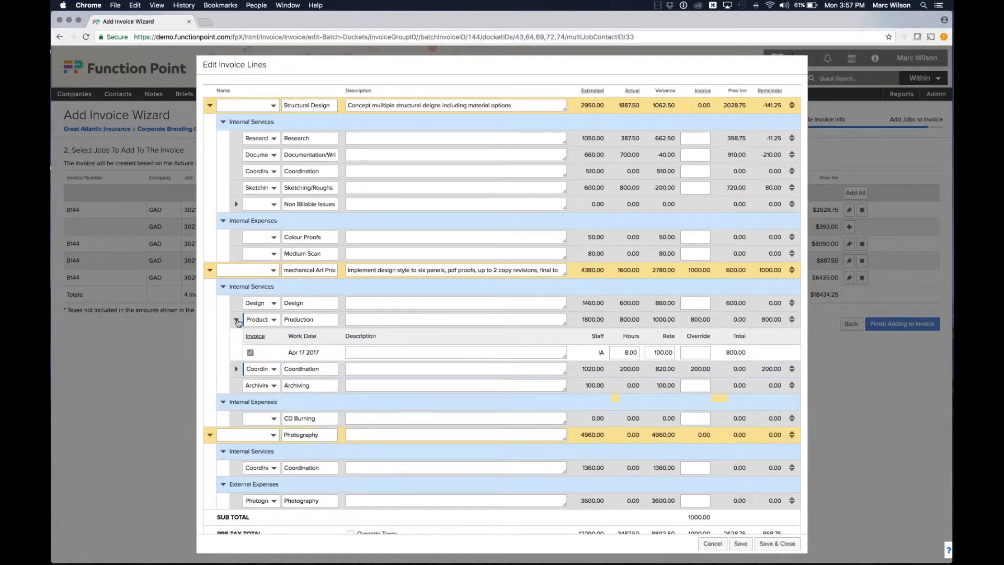
pyautogui.click(236, 369)
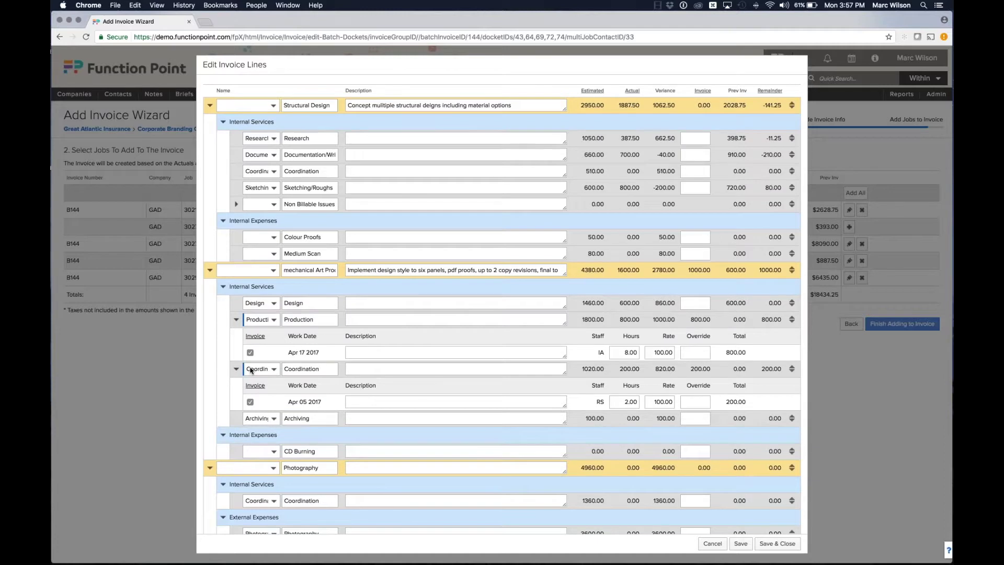
pyautogui.click(236, 369)
pyautogui.click(236, 320)
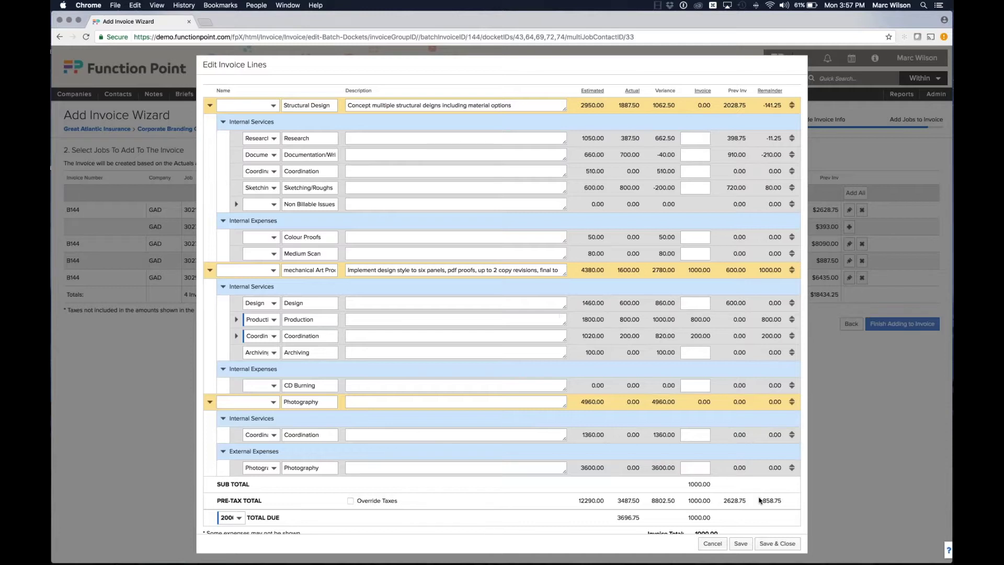
pyautogui.click(777, 543)
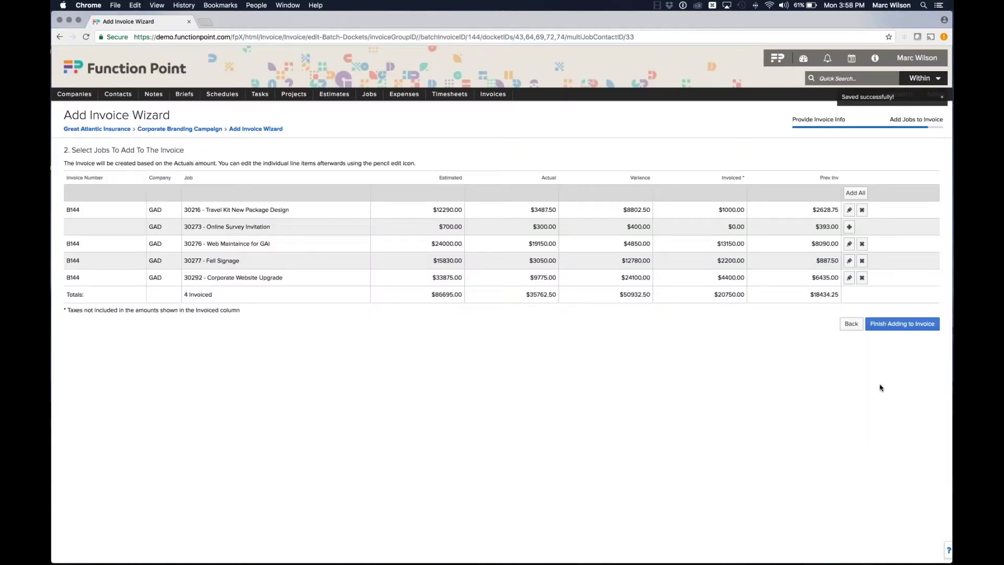
# Step: Finish adding jobs to the Great Atlantic Insurance invoice and generate its printout
pyautogui.click(888, 325)
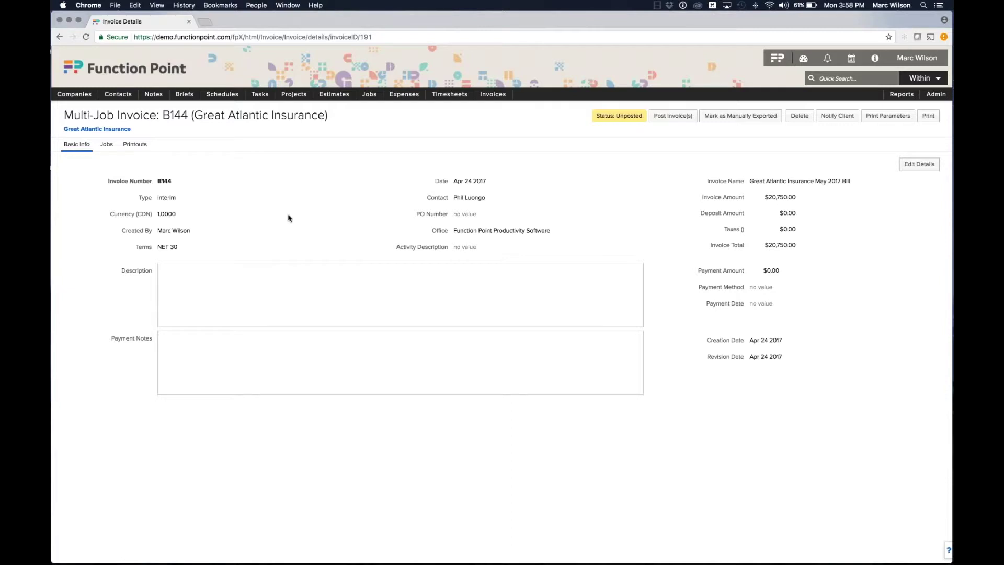
pyautogui.click(106, 145)
pyautogui.click(928, 116)
pyautogui.click(903, 131)
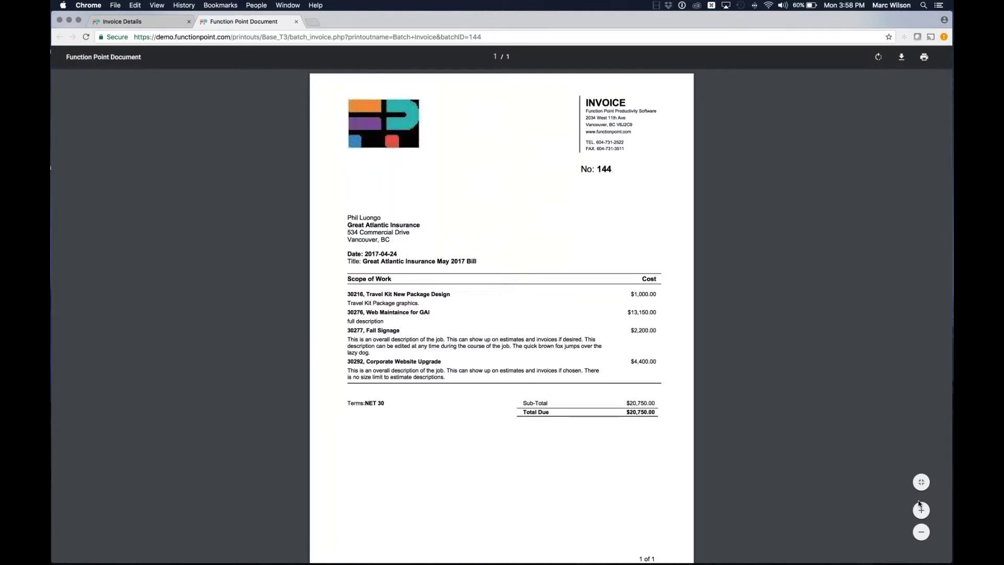
# Step: Examine the job descriptions, costs and totals on the invoice printout, and close it
pyautogui.click(921, 509)
pyautogui.scroll(-5, 502, 313)
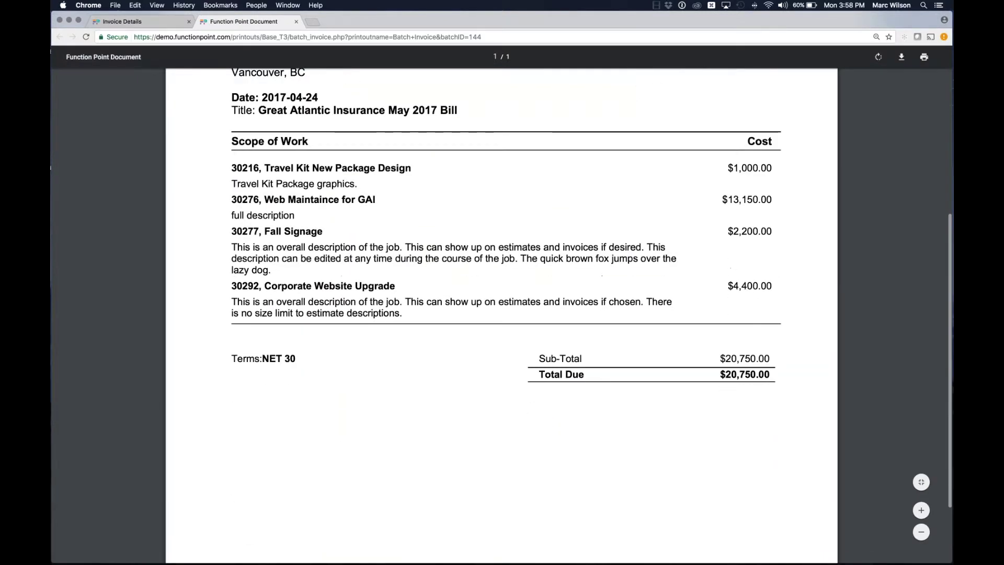
pyautogui.scroll(-1, 501, 313)
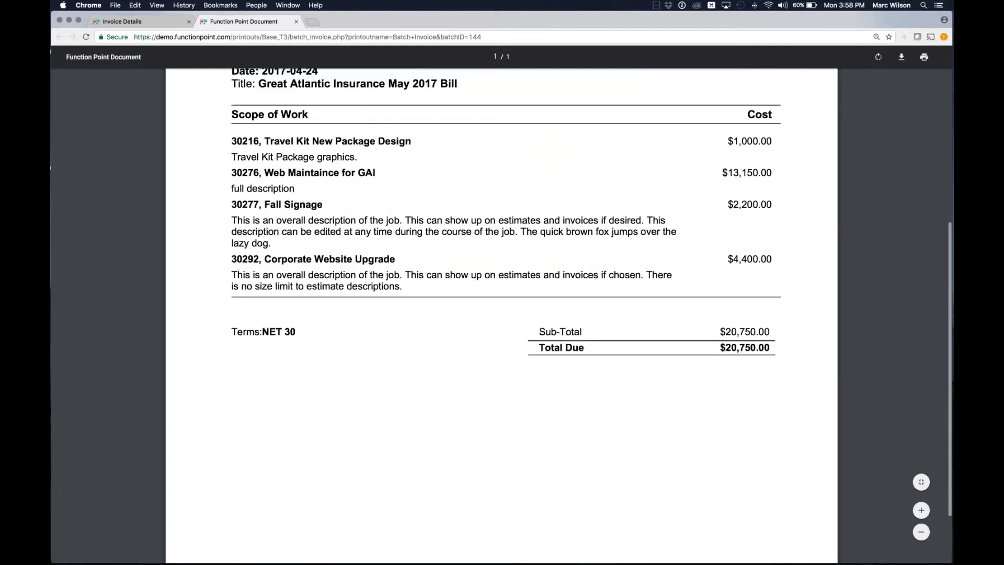
pyautogui.scroll(2, 285, 207)
pyautogui.moveTo(239, 227); pyautogui.dragTo(350, 223)
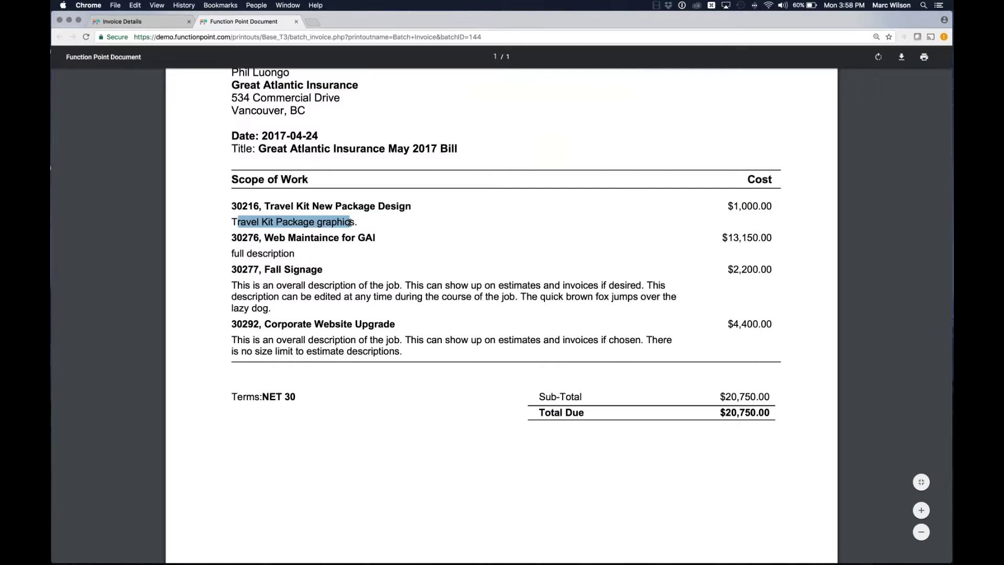
pyautogui.click(350, 222)
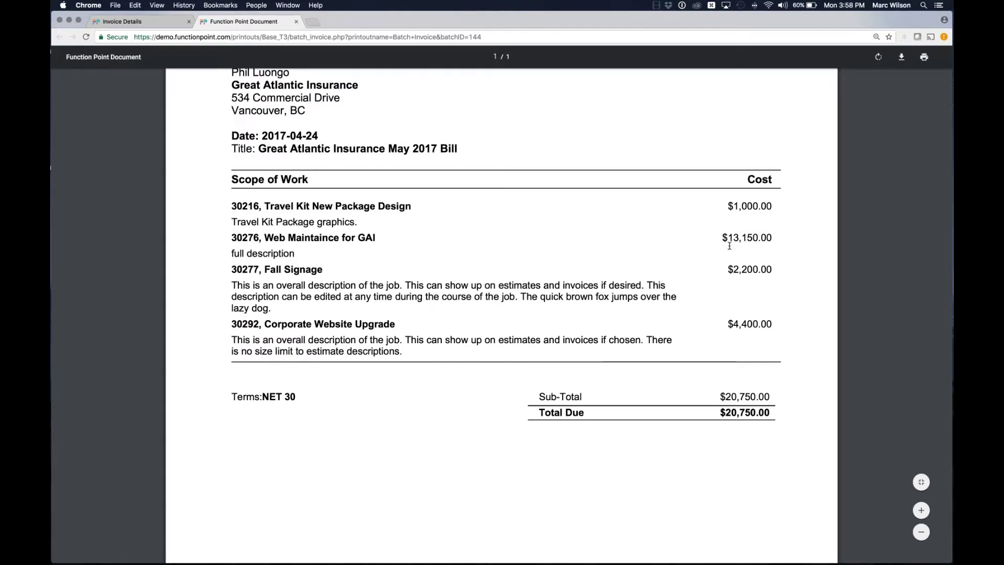
pyautogui.click(296, 22)
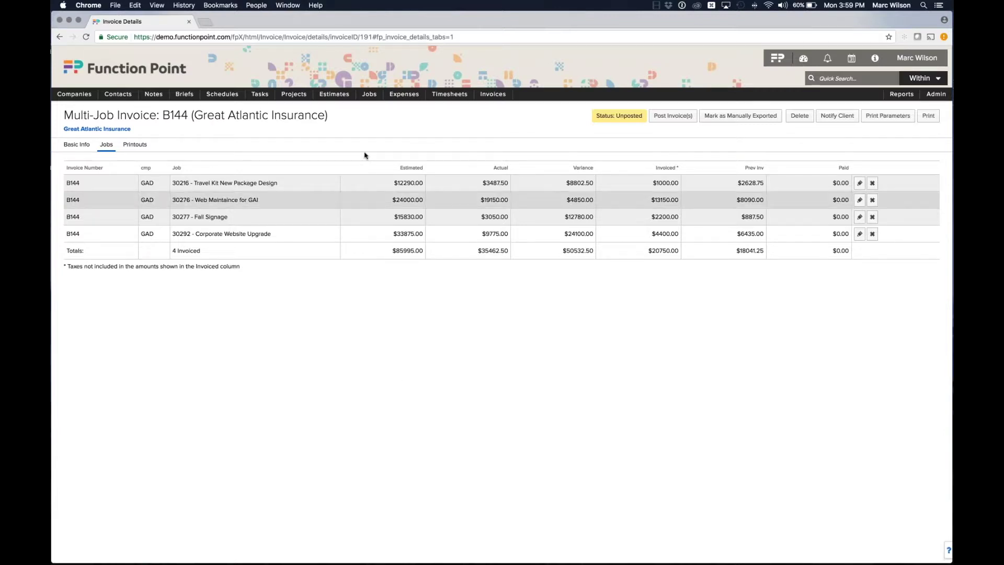
# Step: Open the job financials of the NAG Summer Blowout Video Campaign project and expand the Summer Blowout Media Placement job
pyautogui.moveTo(369, 94)
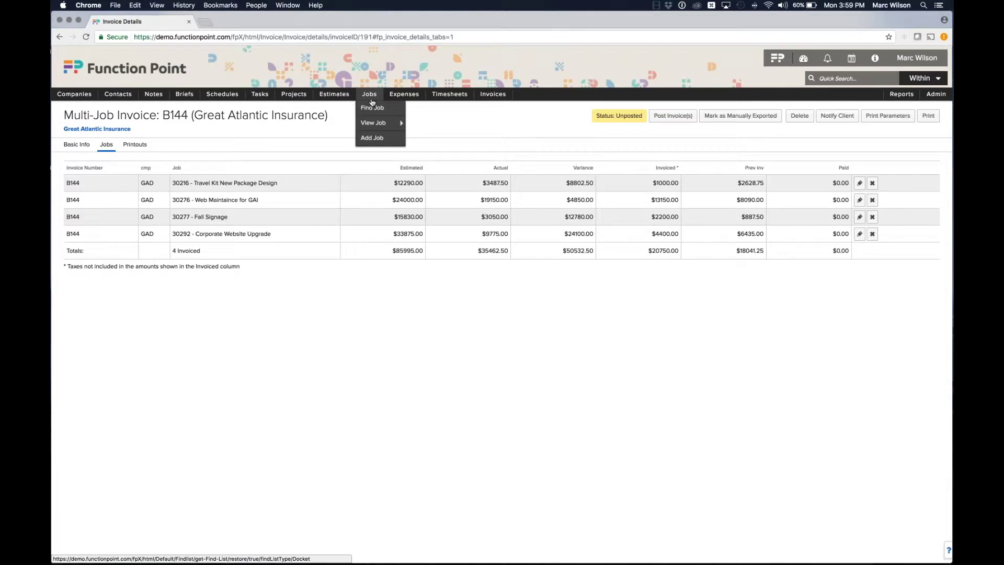
pyautogui.moveTo(294, 95)
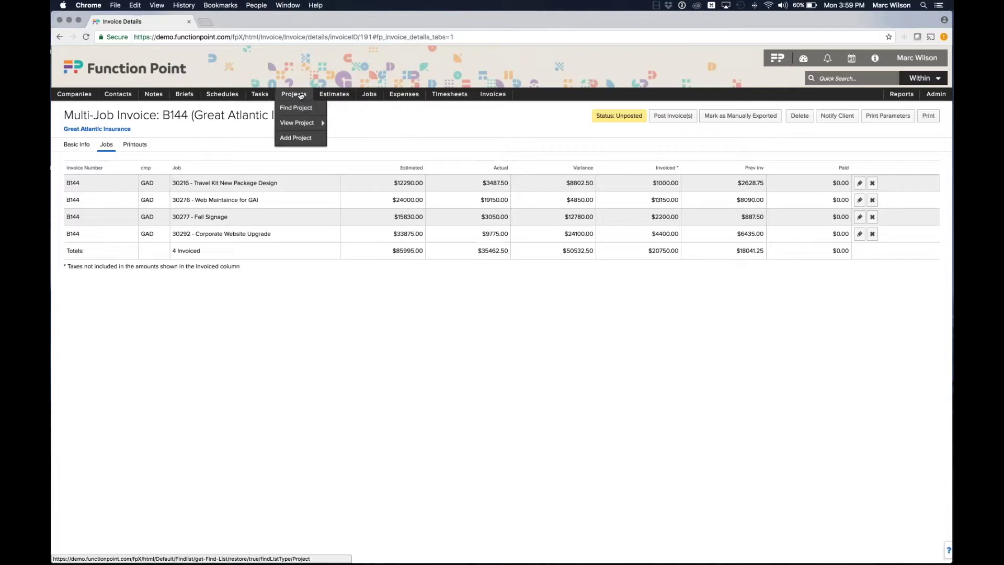
pyautogui.moveTo(317, 125)
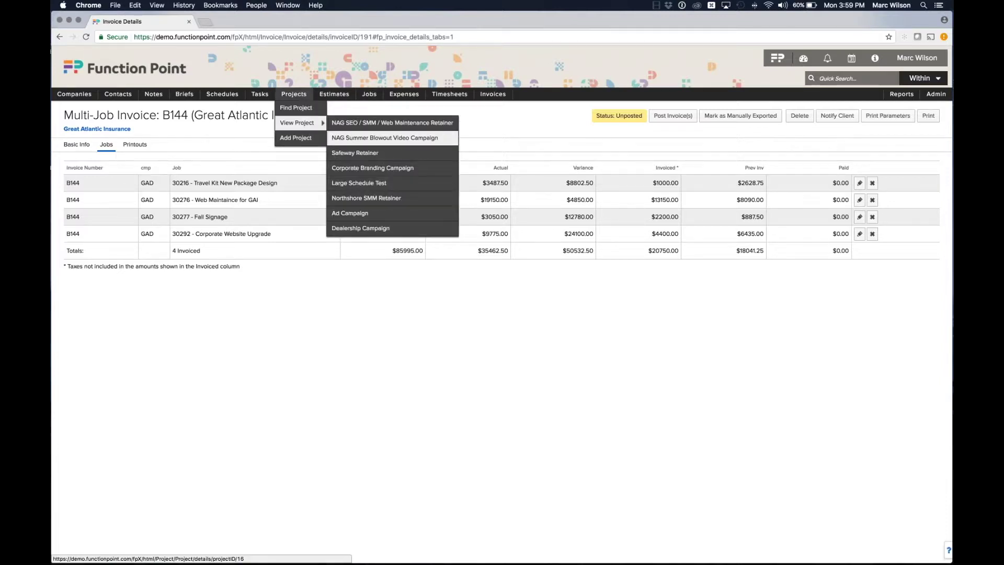
pyautogui.click(384, 137)
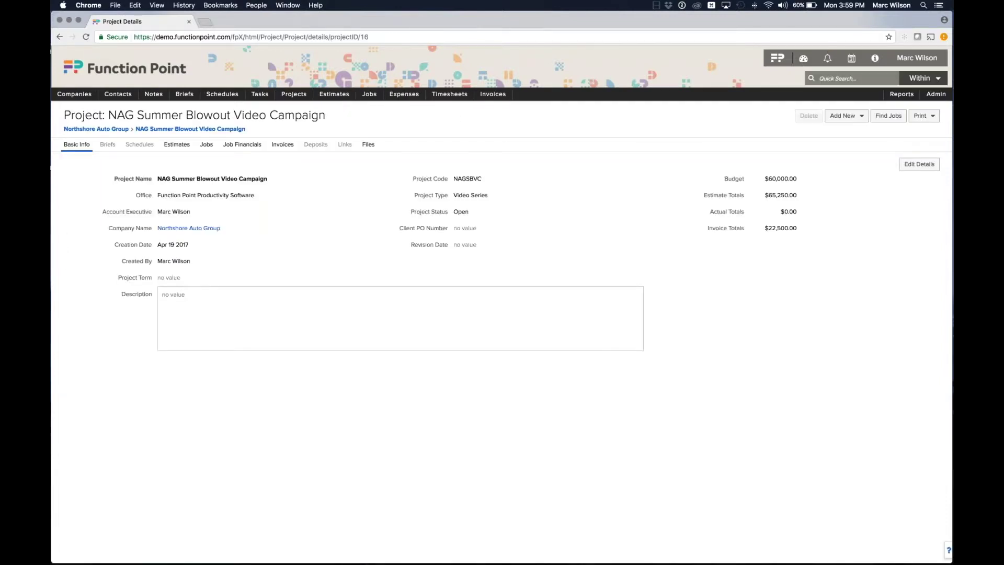
pyautogui.click(242, 145)
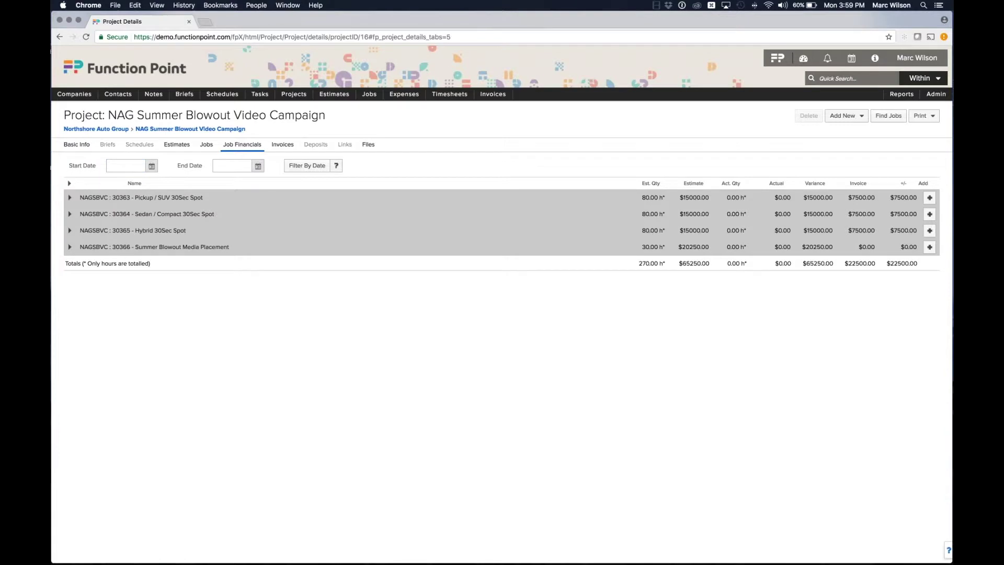
pyautogui.click(83, 248)
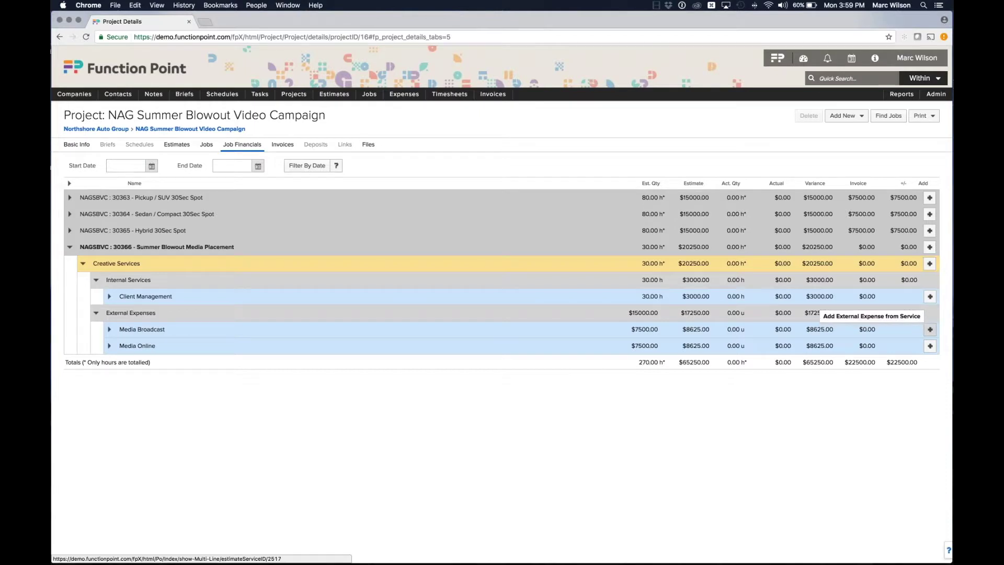
# Step: Start an external expense from the Media Broadcast service with Blue Line Digital as the supplier
pyautogui.click(929, 330)
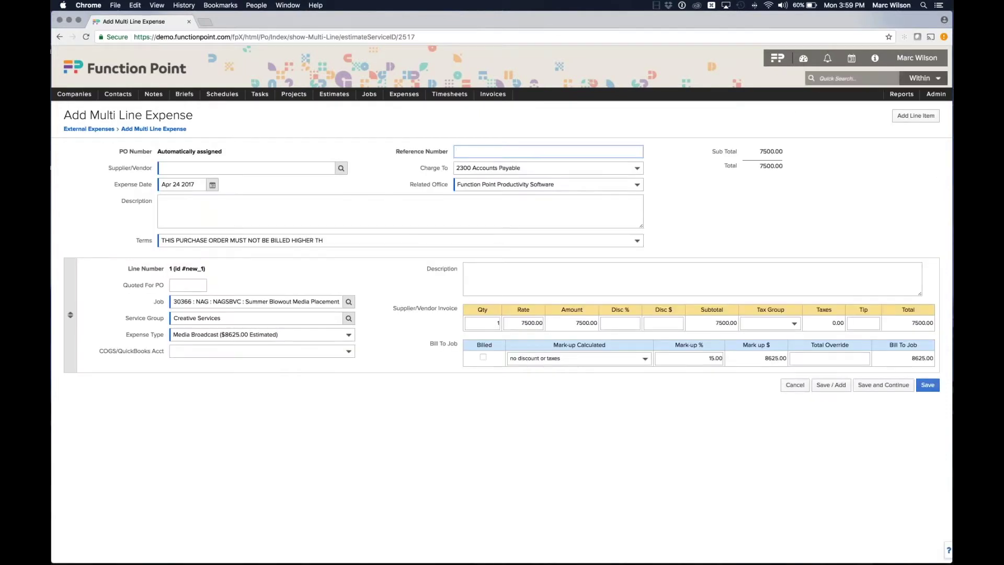
pyautogui.click(246, 168)
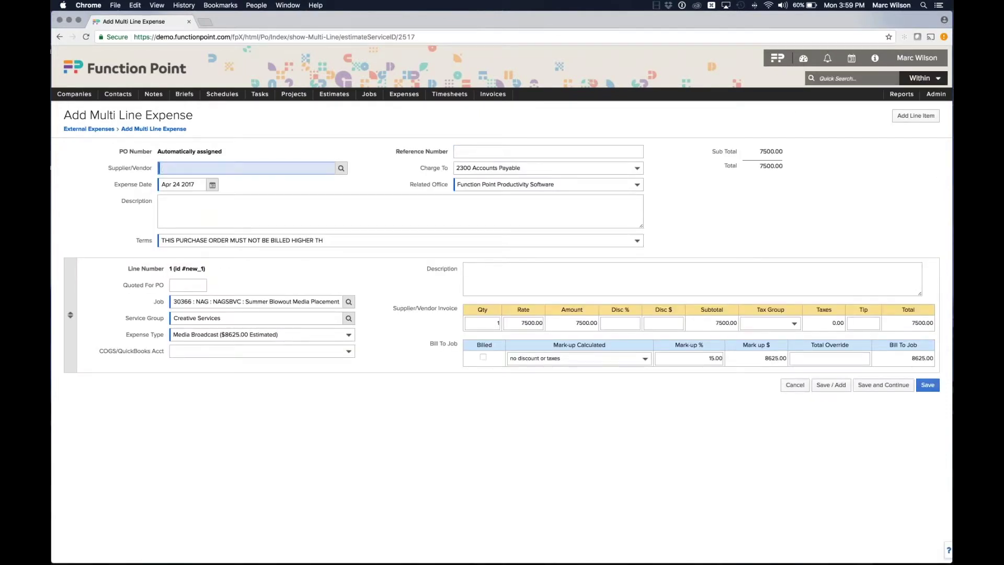
pyautogui.write('ble')
pyautogui.press('BackSpace')
pyautogui.write('u')
pyautogui.click(349, 108)
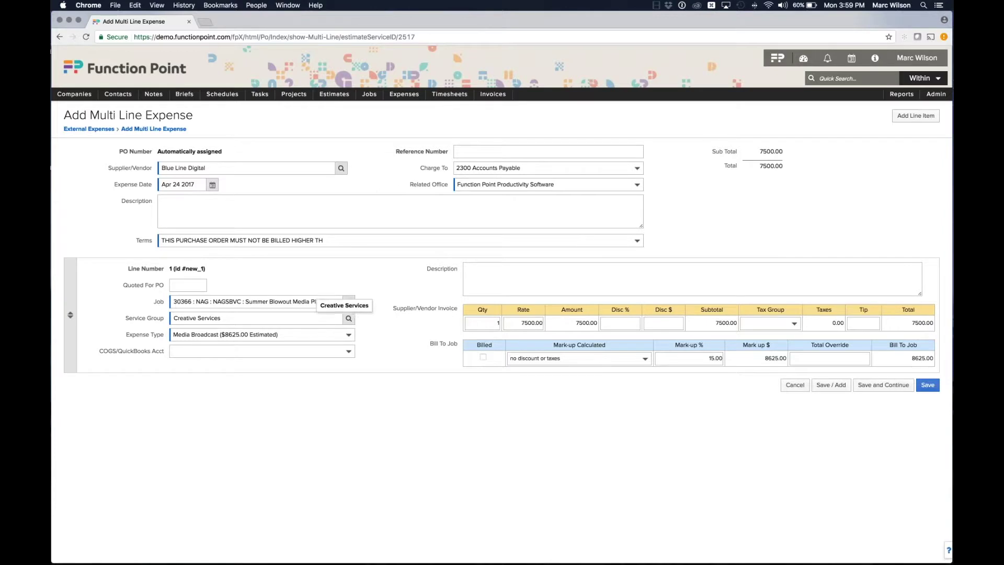
# Step: Give the expense line quantity 1 and the description "The description so that we know what this is for.", and save the expense
pyautogui.click(498, 325)
pyautogui.write('1')
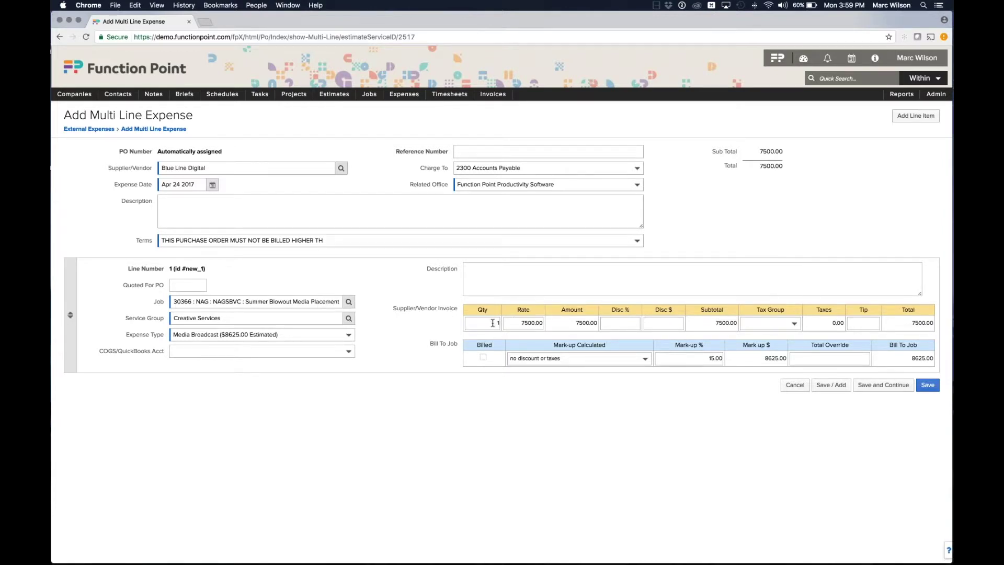
pyautogui.click(492, 324)
pyautogui.click(467, 269)
pyautogui.write('The description')
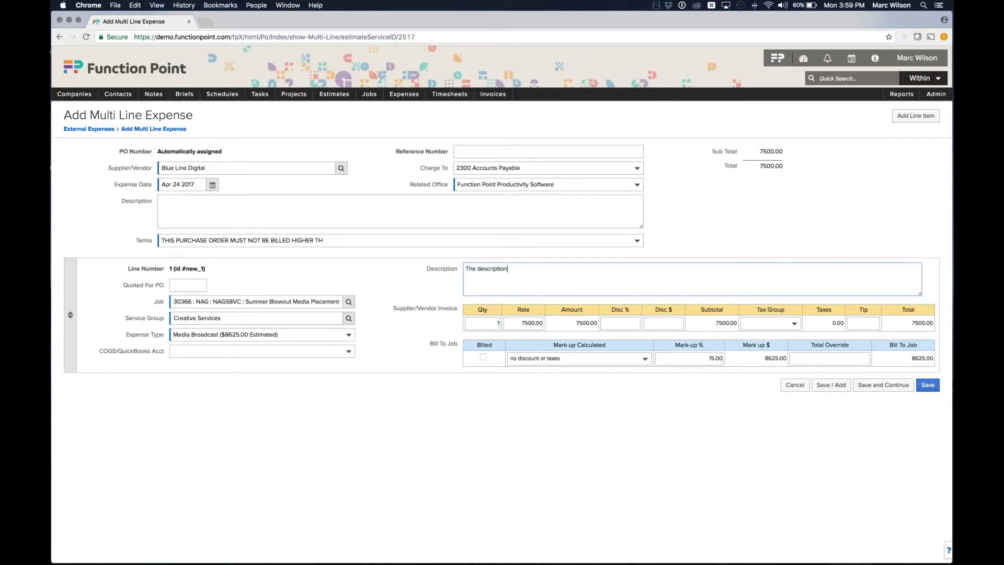
pyautogui.write(' so that we know what this is for.')
pyautogui.click(876, 419)
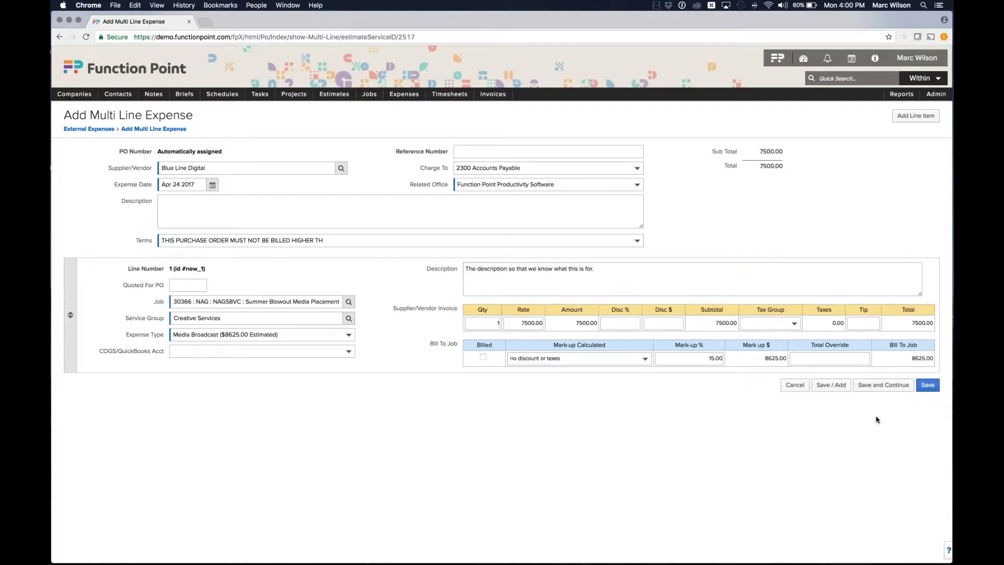
pyautogui.click(928, 384)
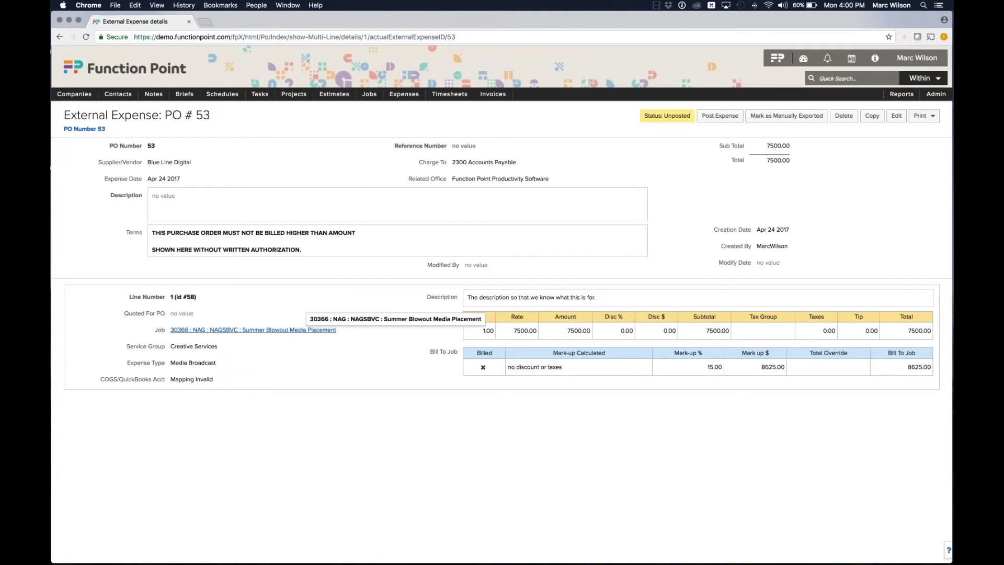
# Step: From the Summer Blowout Media Placement job's financials, add and save a Media Online expense with supplier Blue Line Digital and line description "Description"
pyautogui.click(309, 330)
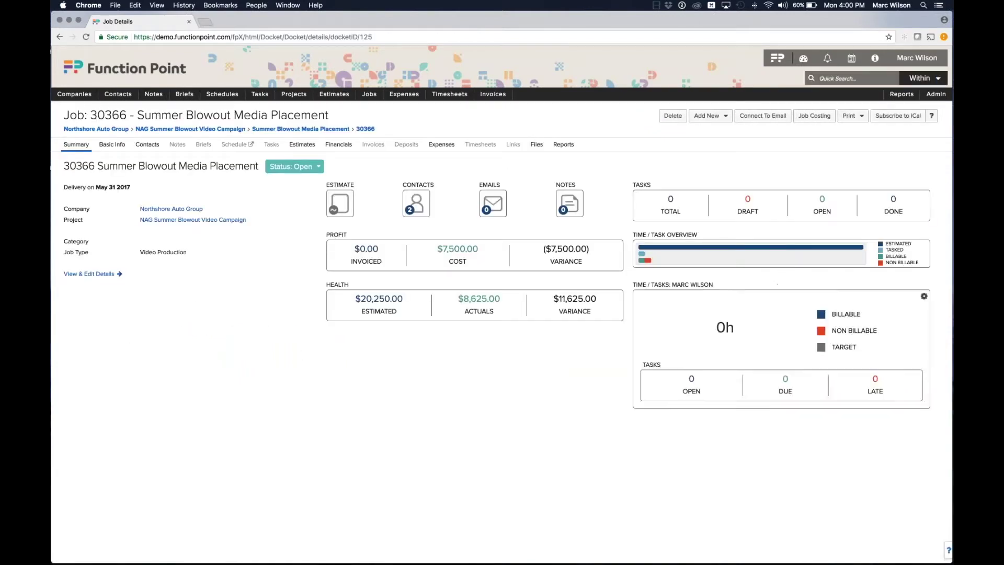
pyautogui.click(338, 144)
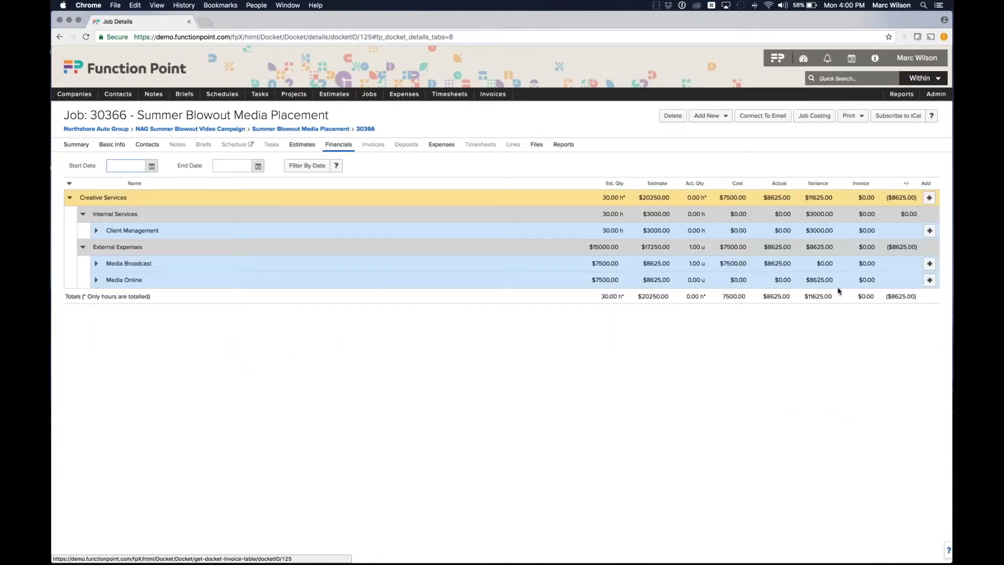
pyautogui.click(929, 279)
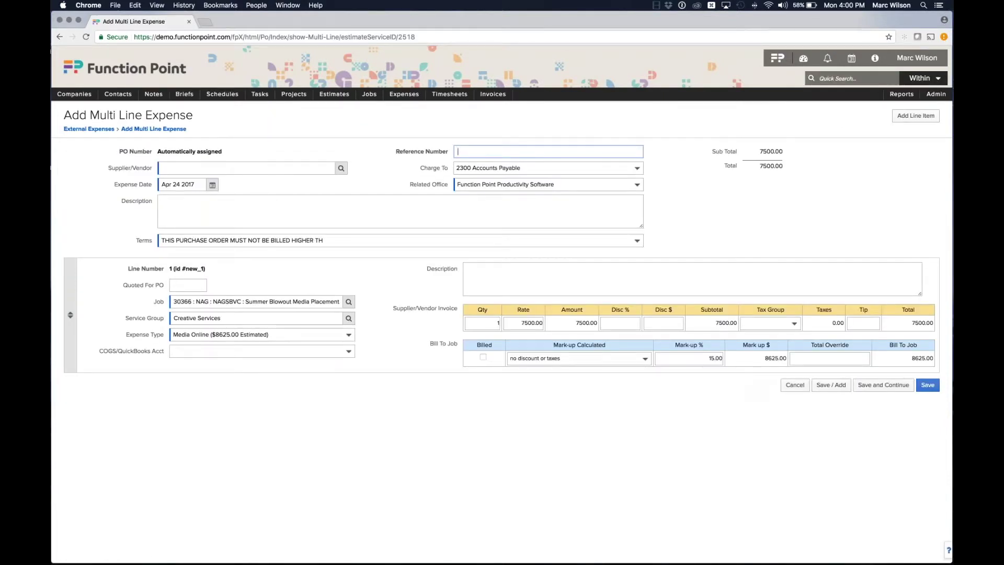
pyautogui.click(246, 167)
pyautogui.write('Blue')
pyautogui.press('Tab')
pyautogui.click(467, 269)
pyautogui.write('Description')
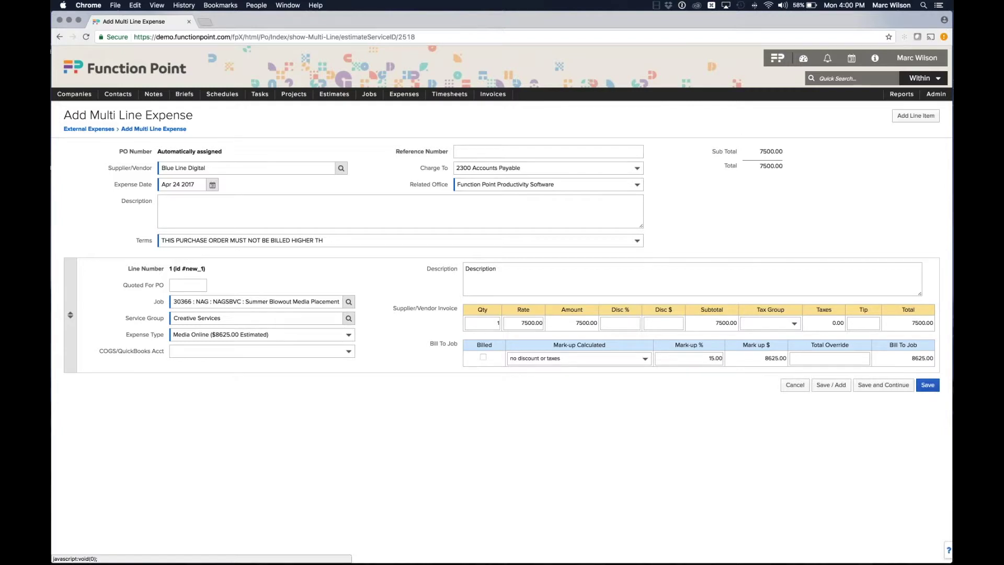
pyautogui.click(927, 385)
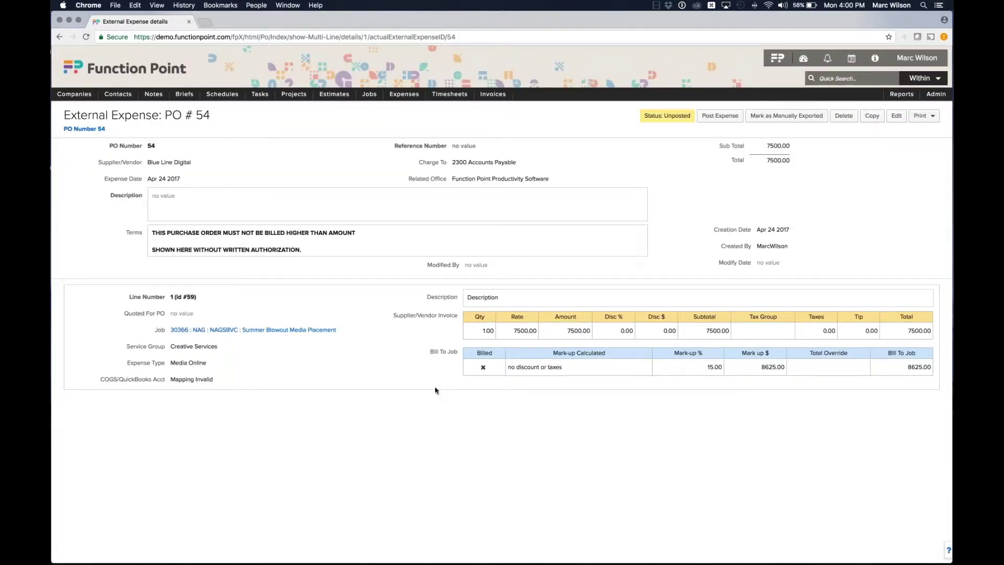
# Step: Return through the Summer Blowout Media Placement job to the NAG Summer Blowout Video Campaign project's job financials
pyautogui.click(303, 330)
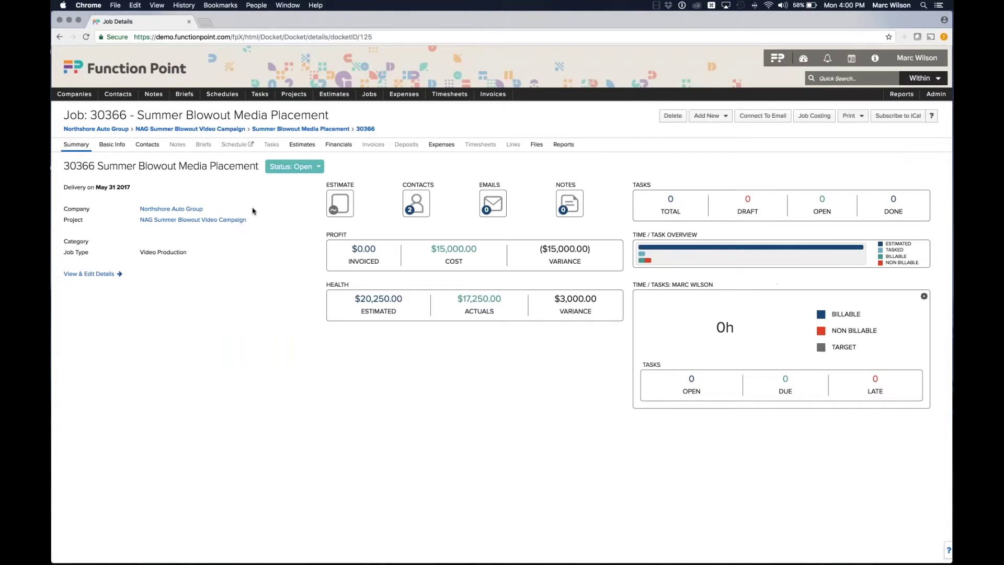
pyautogui.click(210, 129)
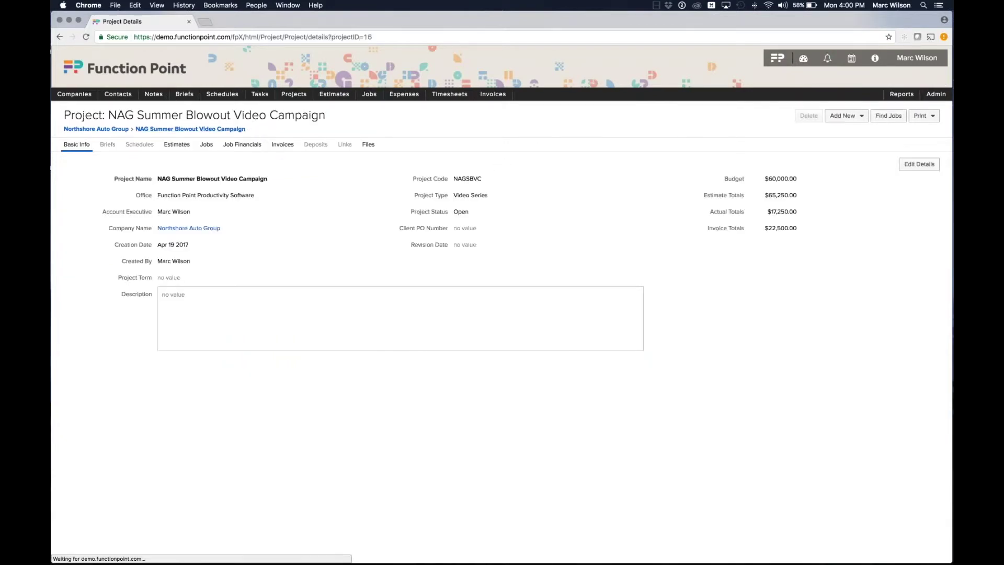
pyautogui.click(242, 145)
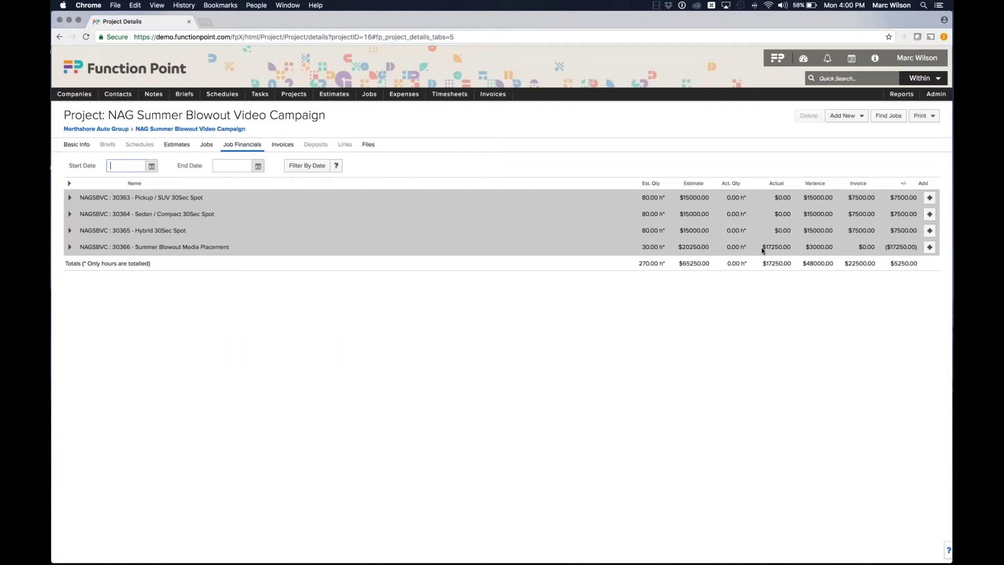
# Step: Start a new invoice for the NAG Summer Blowout Video Campaign project
pyautogui.click(793, 251)
pyautogui.moveTo(762, 248)
pyautogui.mouseDown()
pyautogui.moveTo(804, 249)
pyautogui.moveTo(772, 244)
pyautogui.moveTo(779, 250)
pyautogui.mouseUp()
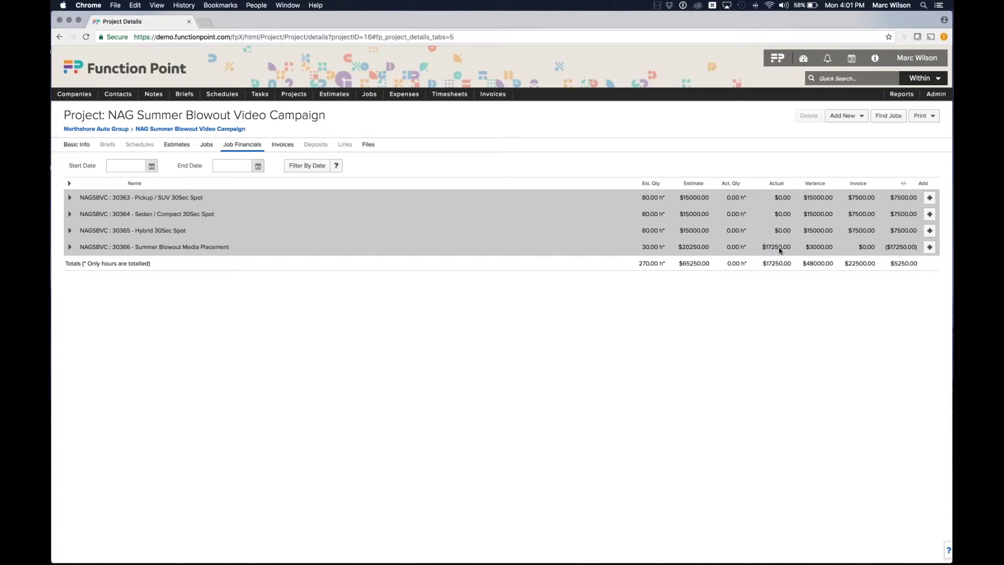
pyautogui.click(770, 246)
pyautogui.click(858, 116)
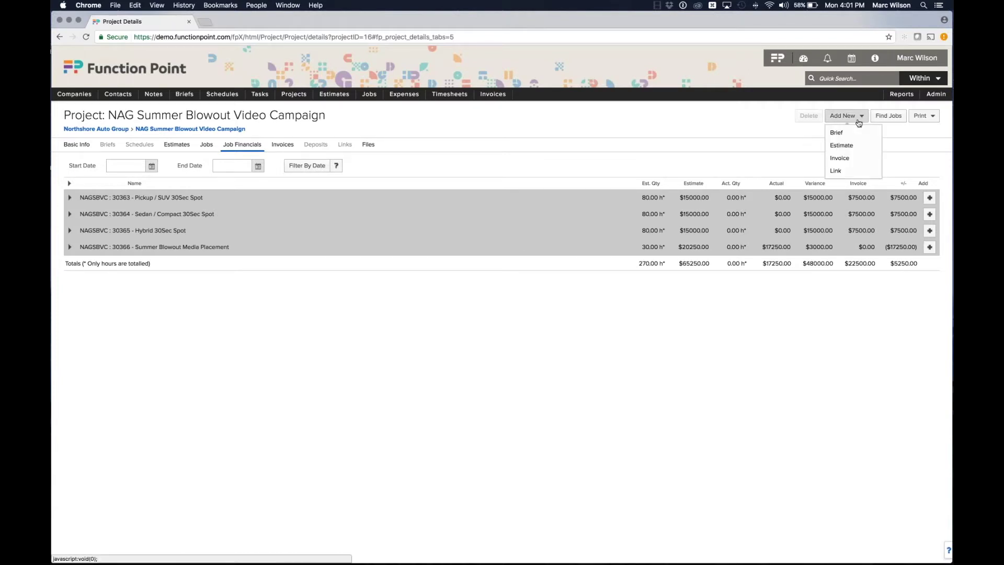
pyautogui.click(846, 158)
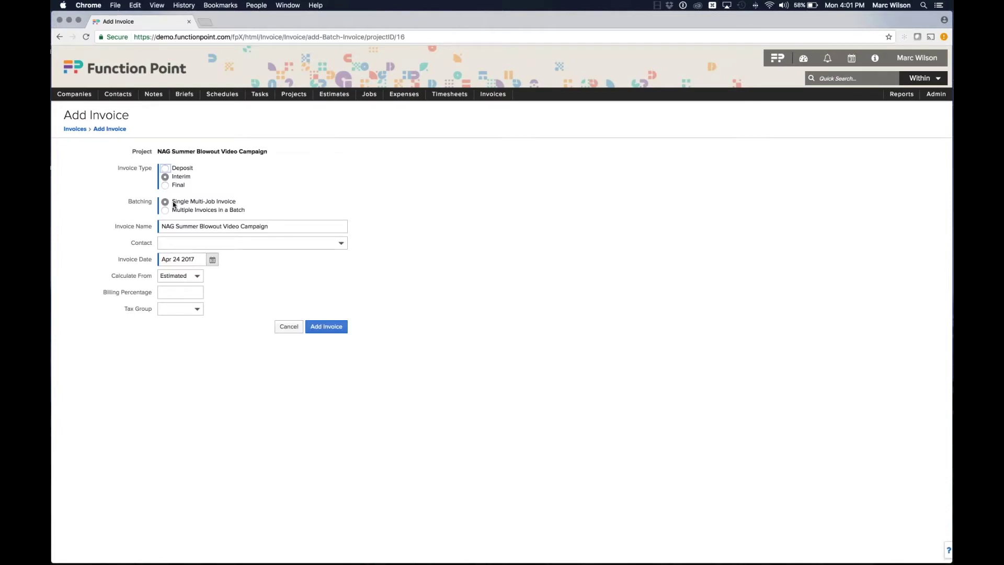
# Step: Choose the client contact, set the billing percentage to 50, and add the single multi-job interim invoice calculated from Estimated
pyautogui.click(209, 242)
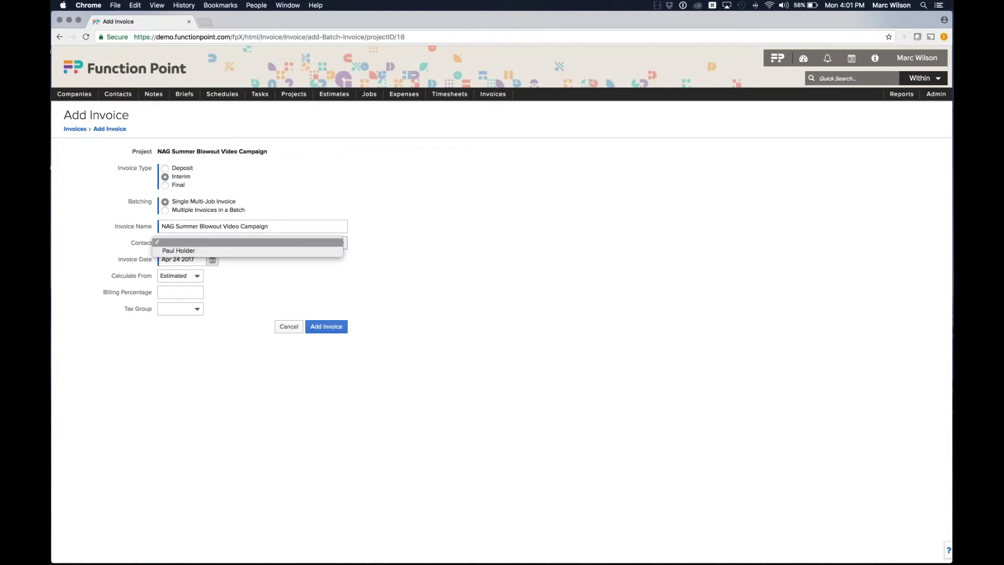
pyautogui.click(207, 250)
pyautogui.click(175, 294)
pyautogui.write('5')
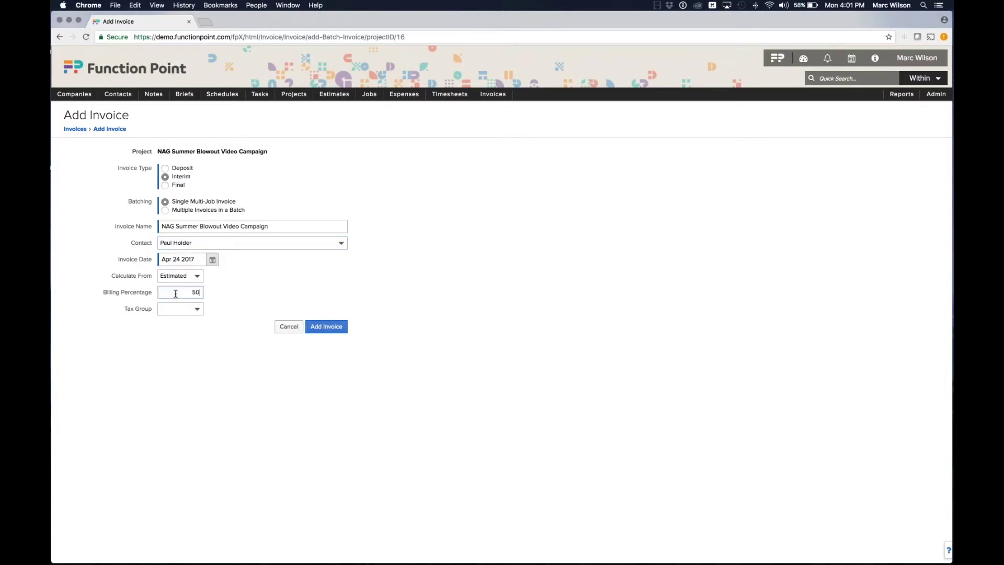
pyautogui.write('0')
pyautogui.press('Tab')
pyautogui.click(324, 326)
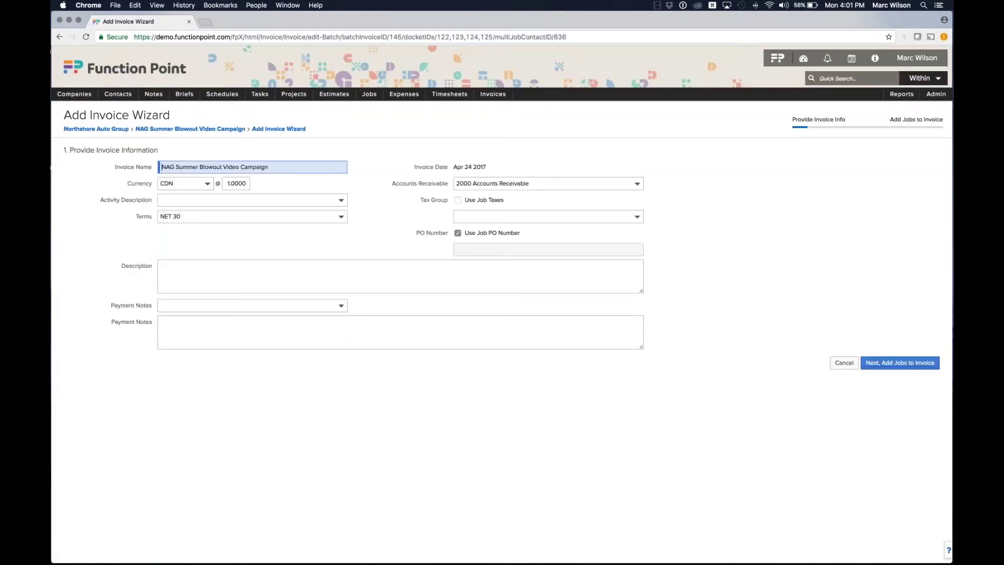
# Step: Continue to the job selection with the invoice information unchanged and include all of the project's jobs in the invoice
pyautogui.click(441, 269)
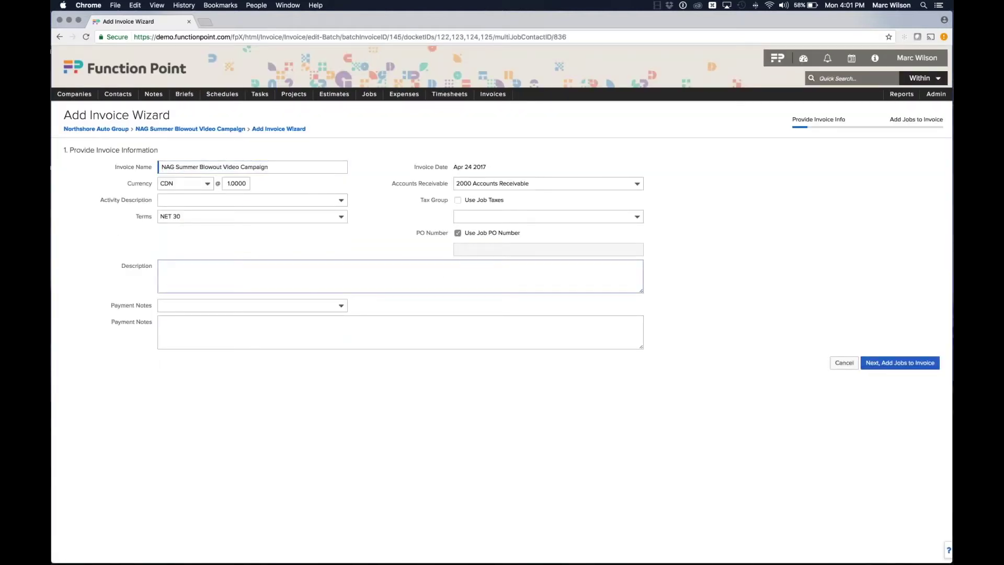
pyautogui.click(900, 363)
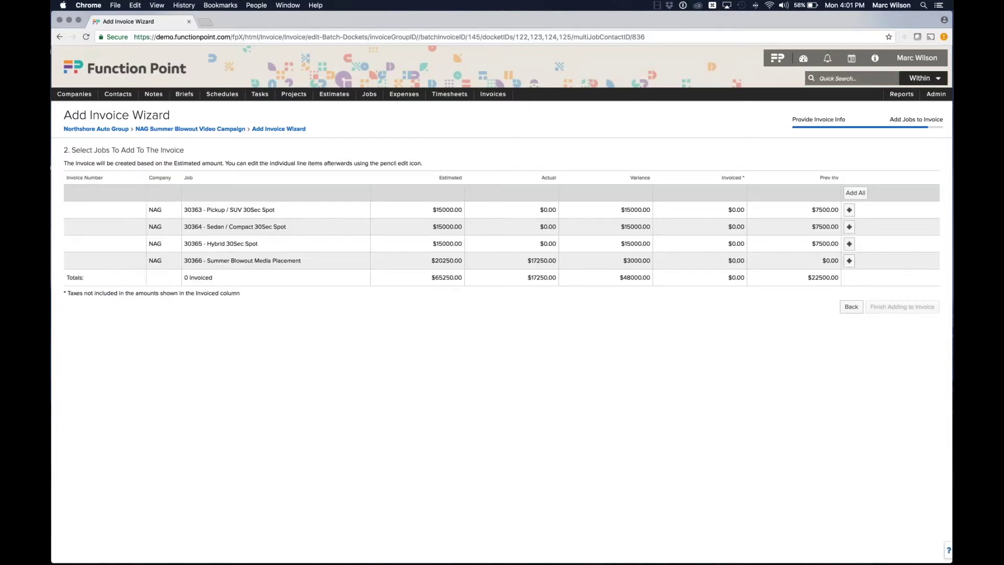
pyautogui.click(860, 193)
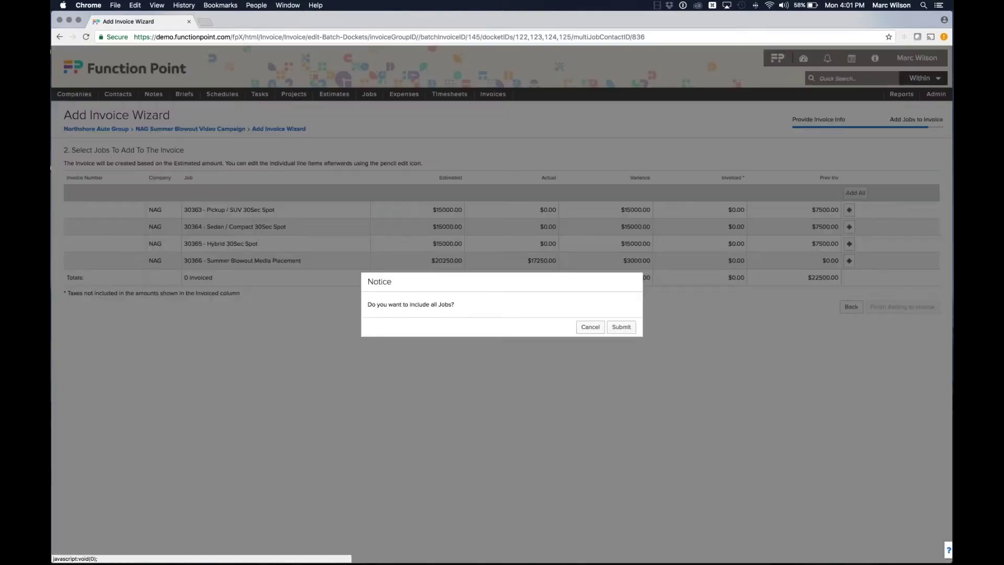
pyautogui.click(614, 327)
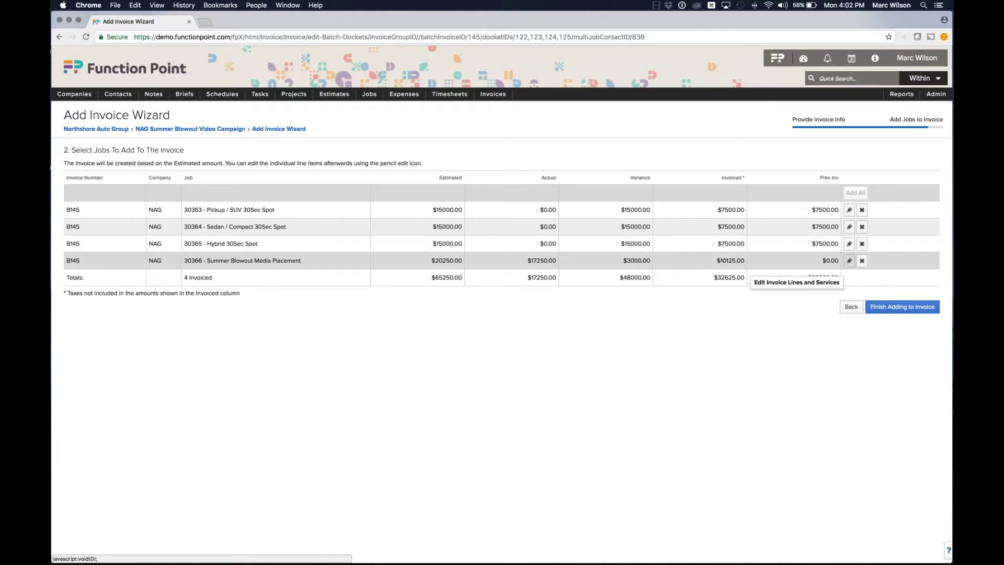
# Step: In the Summer Blowout Media Placement invoice lines, clear the invoice amounts and bill 100% of the actuals
pyautogui.click(849, 261)
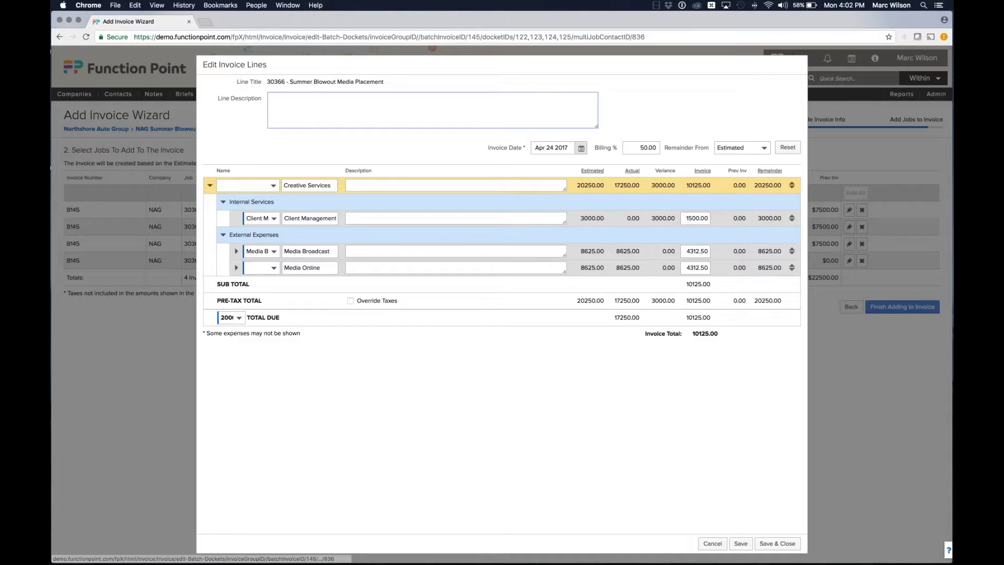
pyautogui.click(703, 171)
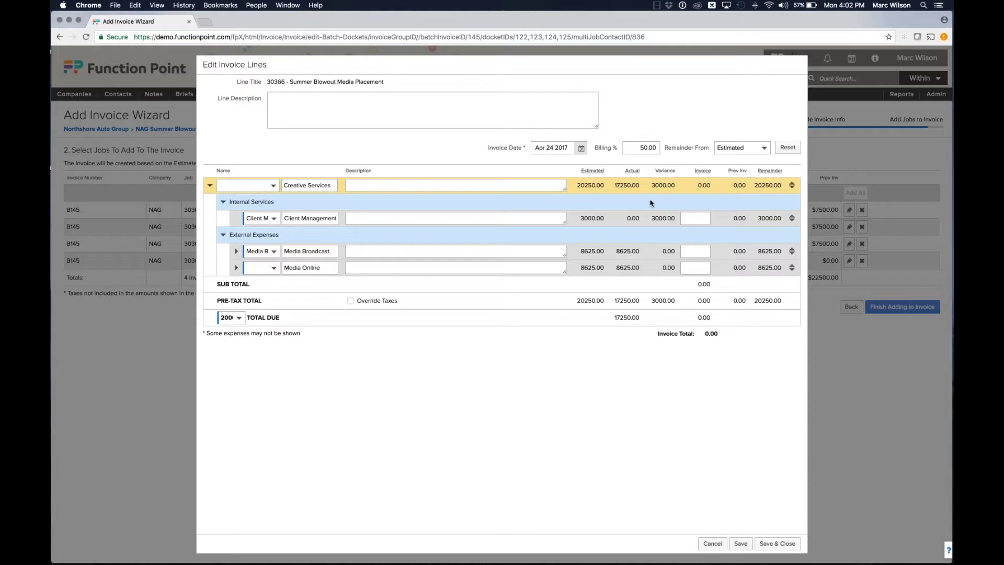
pyautogui.click(632, 171)
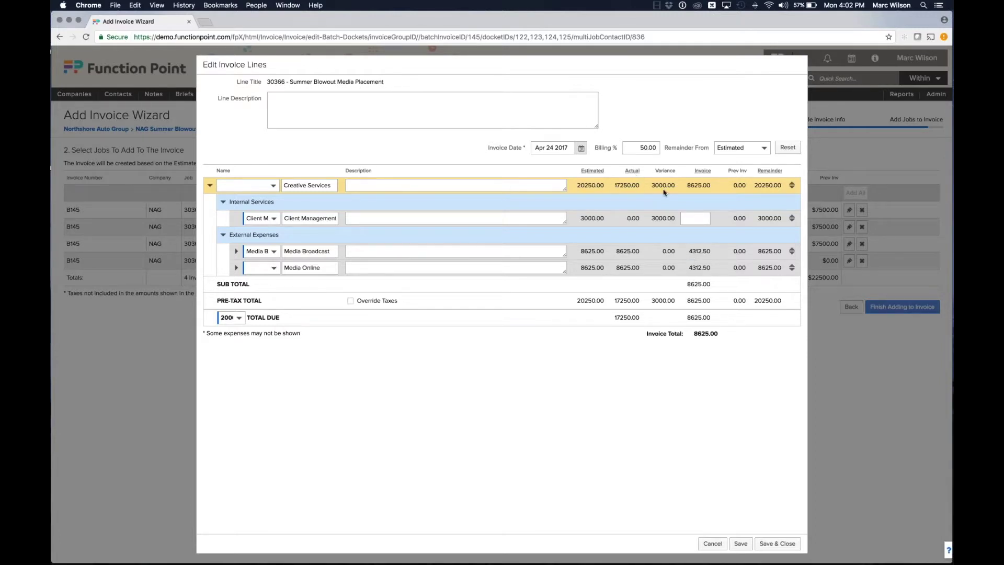
pyautogui.click(642, 148)
pyautogui.doubleClick(646, 148)
pyautogui.write('100')
pyautogui.click(689, 98)
pyautogui.click(637, 171)
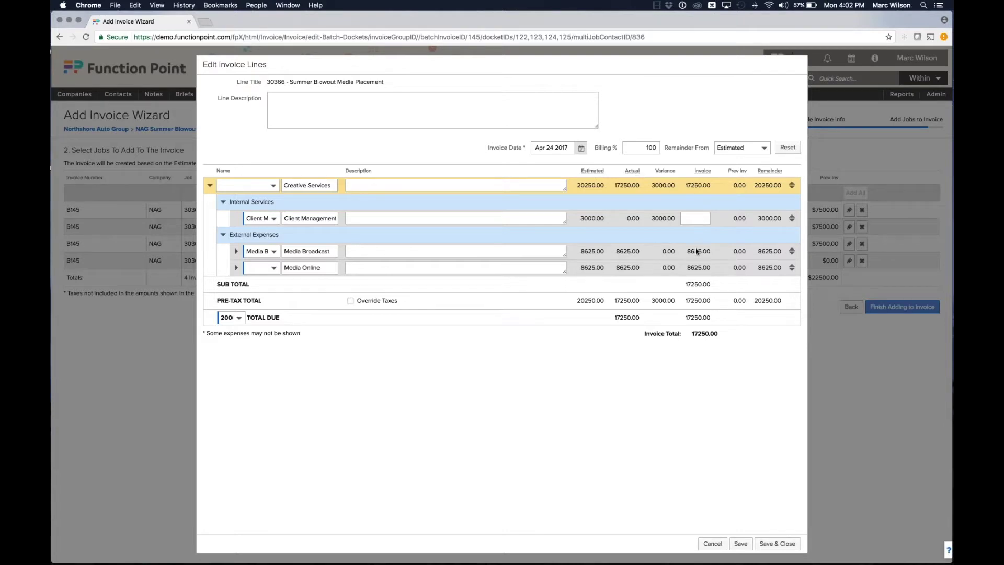
# Step: Expand the Media Broadcast expense to review its description and billing details, and collapse it again
pyautogui.click(236, 251)
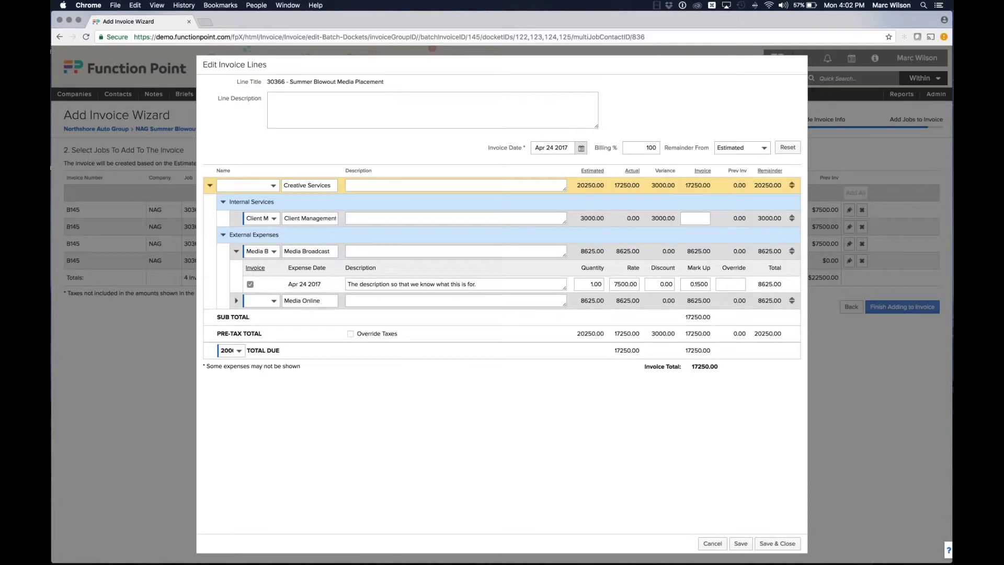
pyautogui.click(370, 281)
pyautogui.moveTo(360, 284); pyautogui.dragTo(488, 287)
pyautogui.click(488, 288)
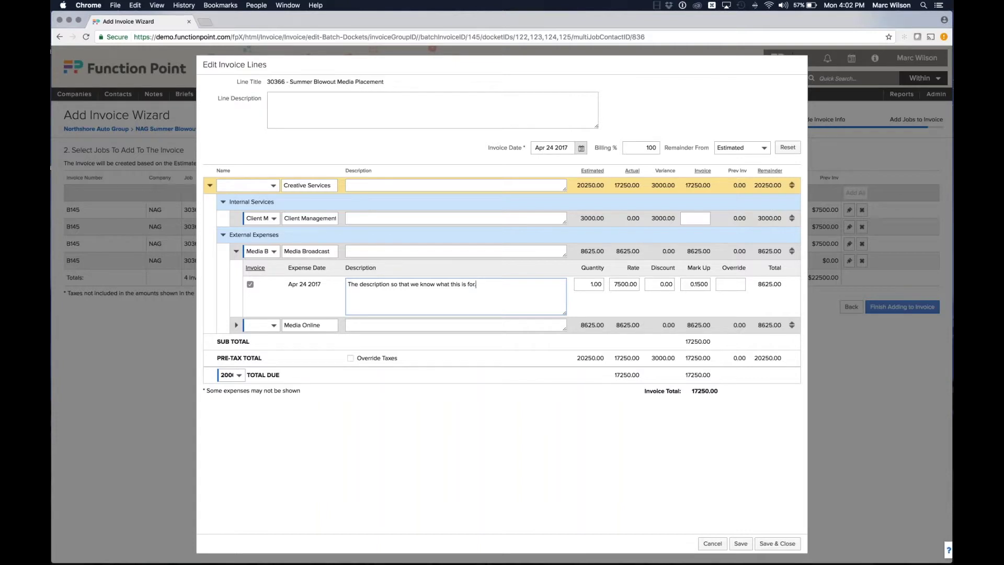
pyautogui.click(235, 250)
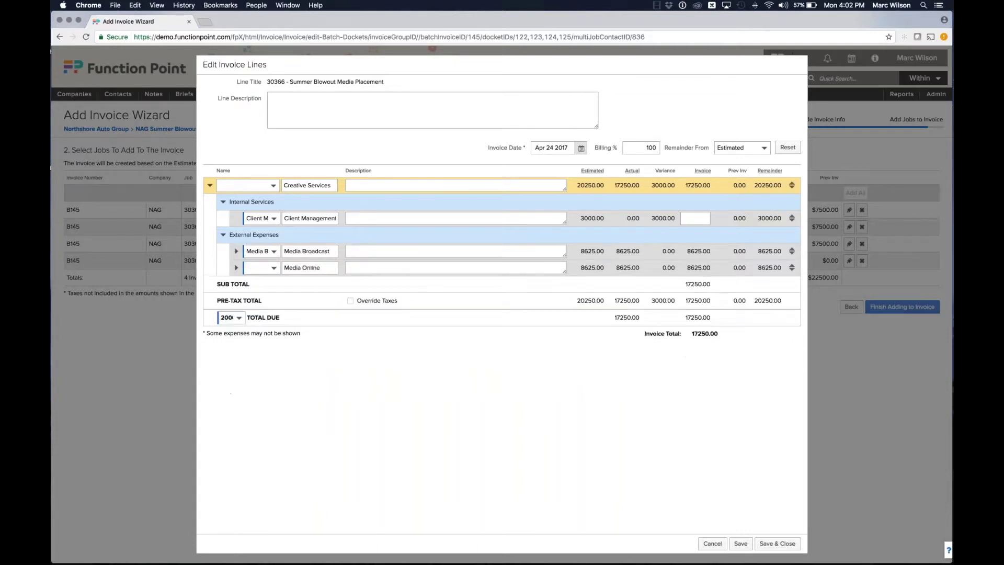
# Step: Choose an accounting item for the Media Online expense line, and save and close the invoice lines
pyautogui.click(262, 267)
pyautogui.click(262, 282)
pyautogui.click(771, 543)
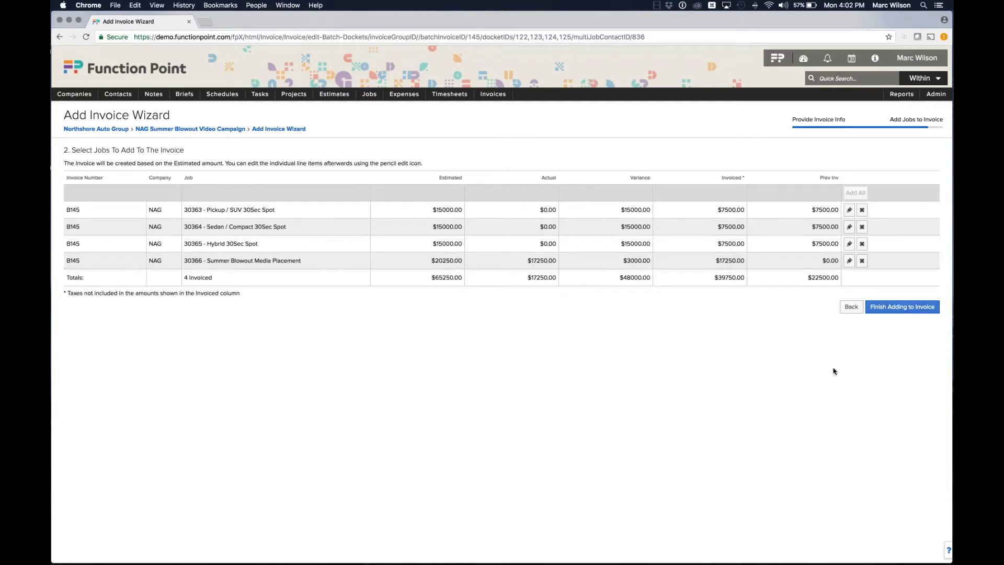
# Step: Finish adding jobs to the multi-job invoice and show the jobs it covers
pyautogui.click(902, 306)
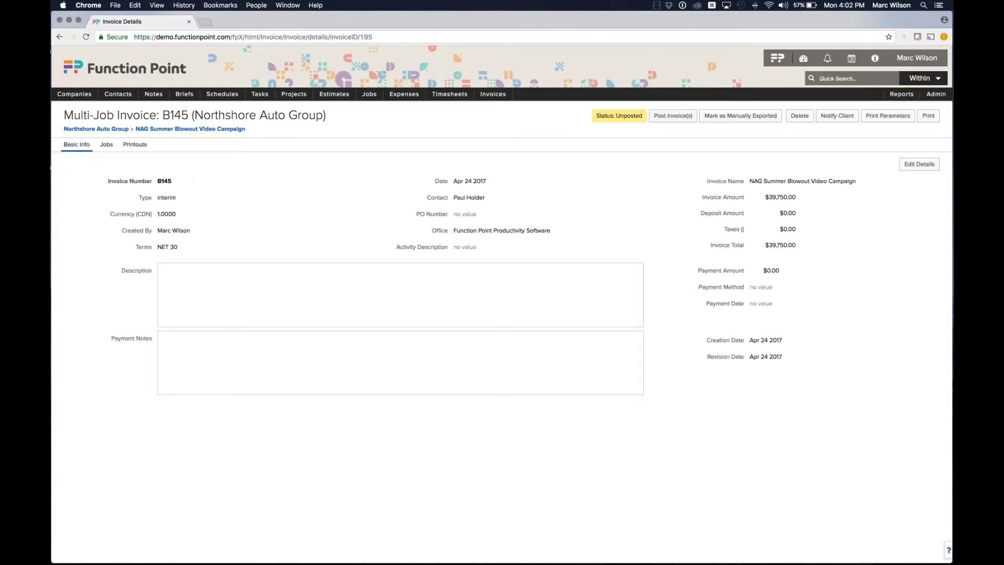
pyautogui.click(106, 144)
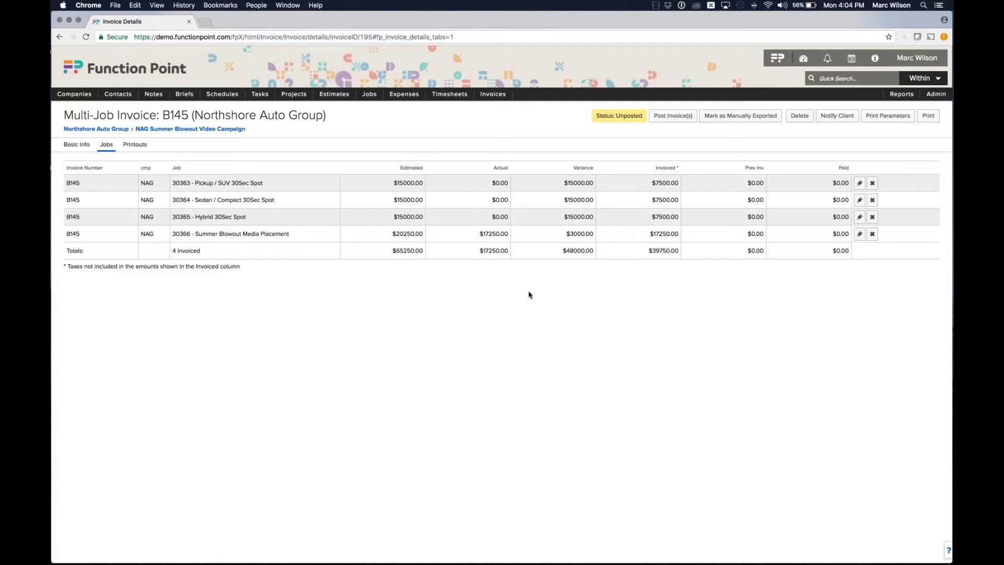
# Step: Switch to Preview to review the agenda's multi-job and batch invoicing topics, and return to the invoice in Chrome
pyautogui.moveTo(454, 561)
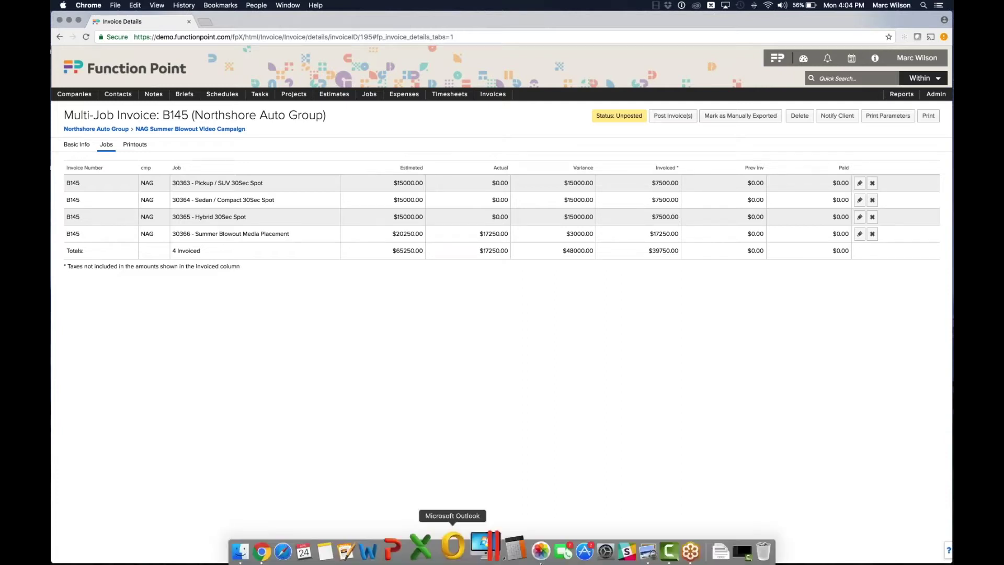
pyautogui.click(623, 553)
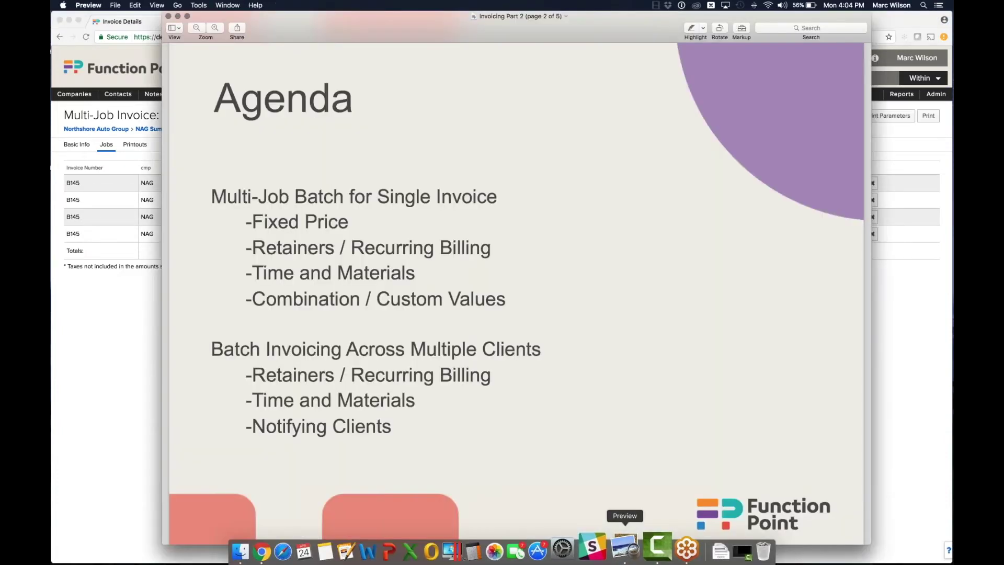
pyautogui.moveTo(255, 222); pyautogui.dragTo(496, 309)
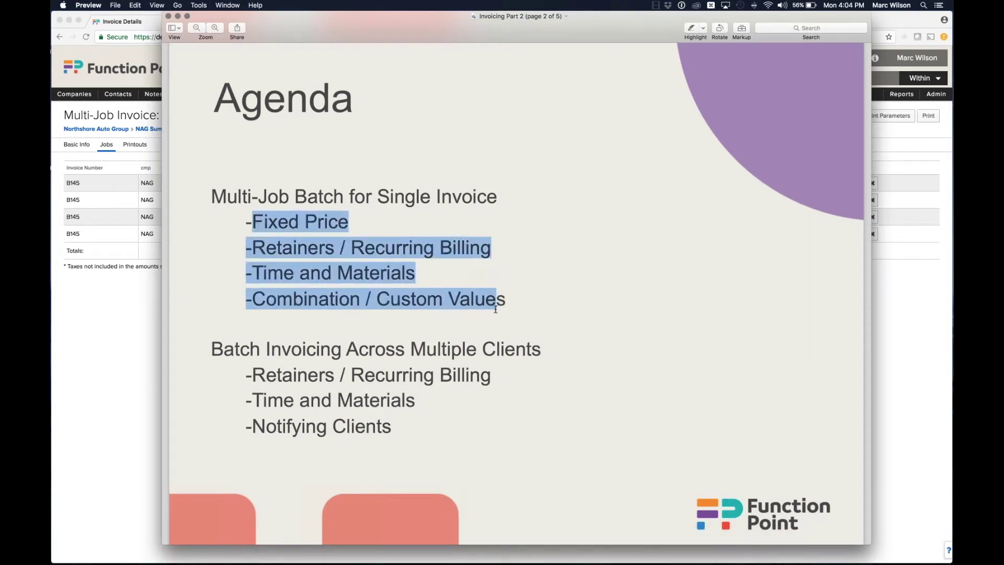
pyautogui.click(470, 284)
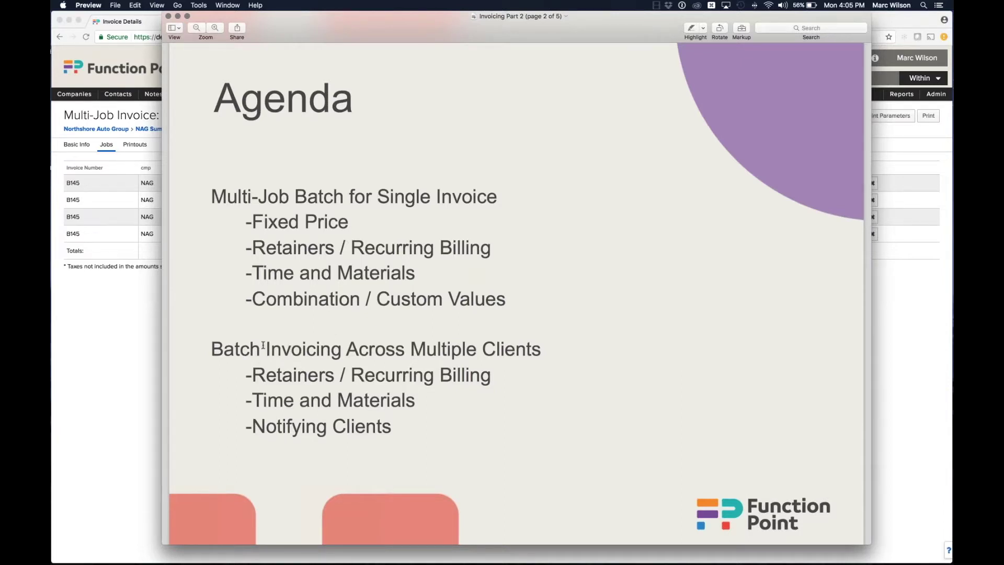
pyautogui.click(115, 337)
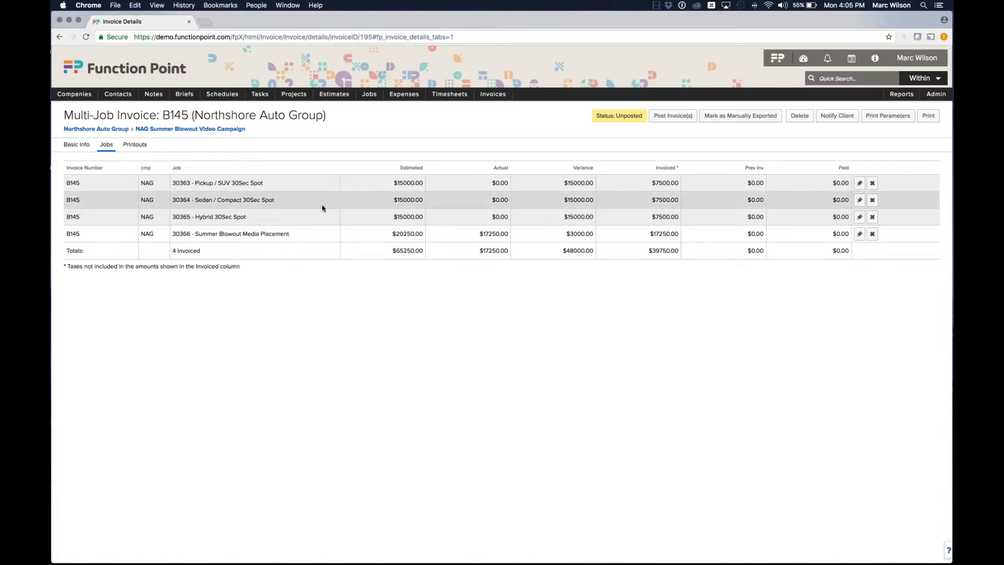
# Step: Find all active jobs in the Retainer category
pyautogui.moveTo(370, 94)
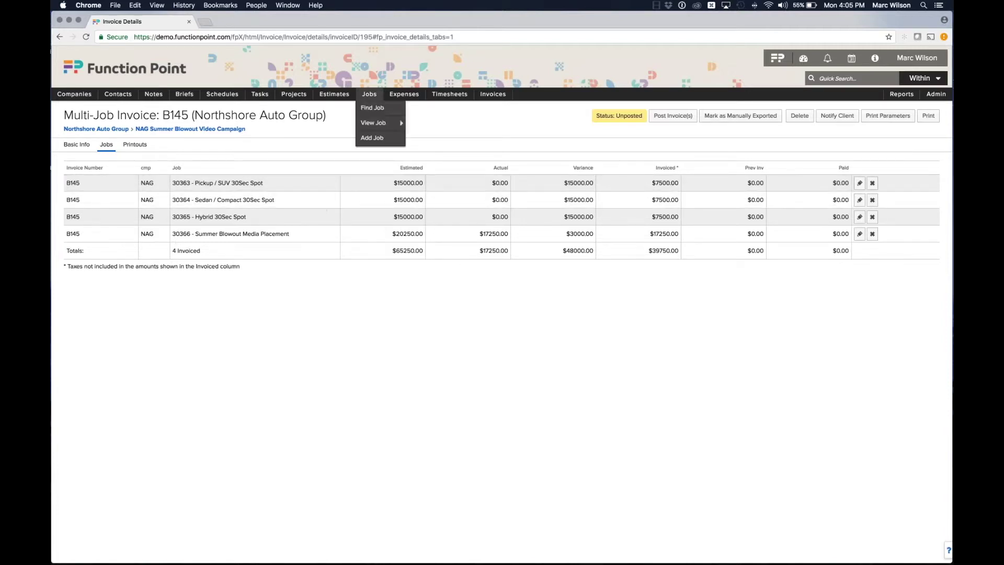
pyautogui.click(370, 108)
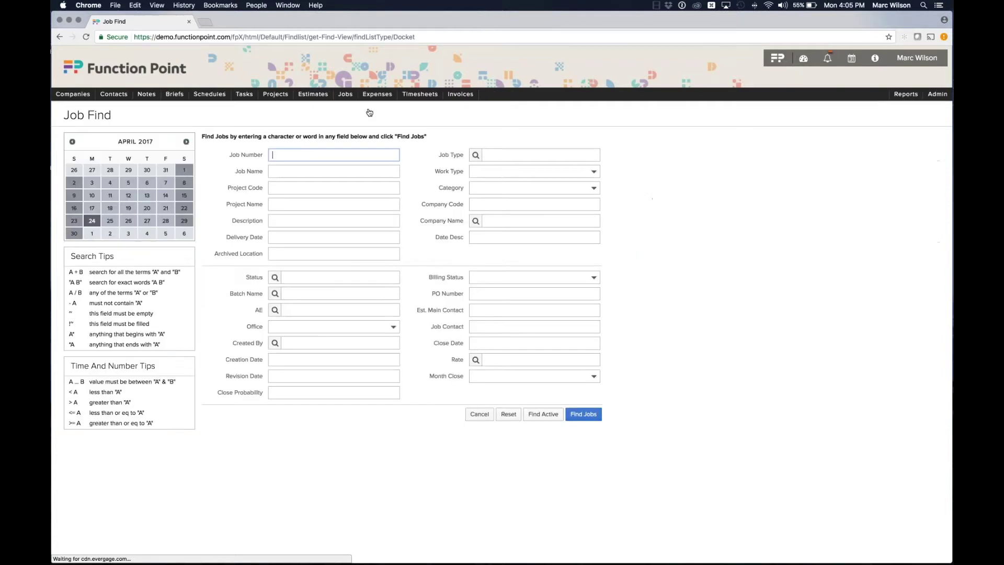
pyautogui.click(438, 190)
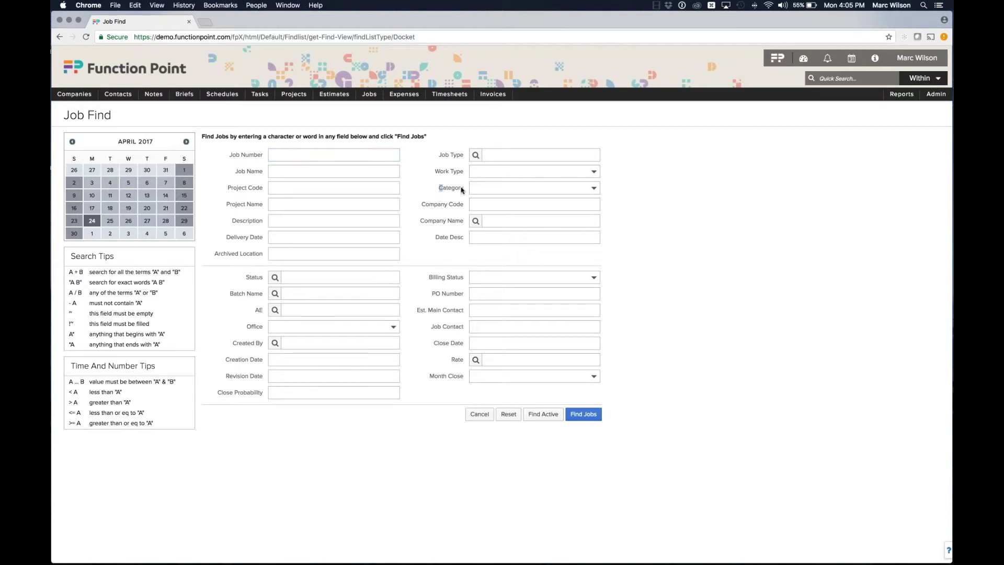
pyautogui.click(492, 189)
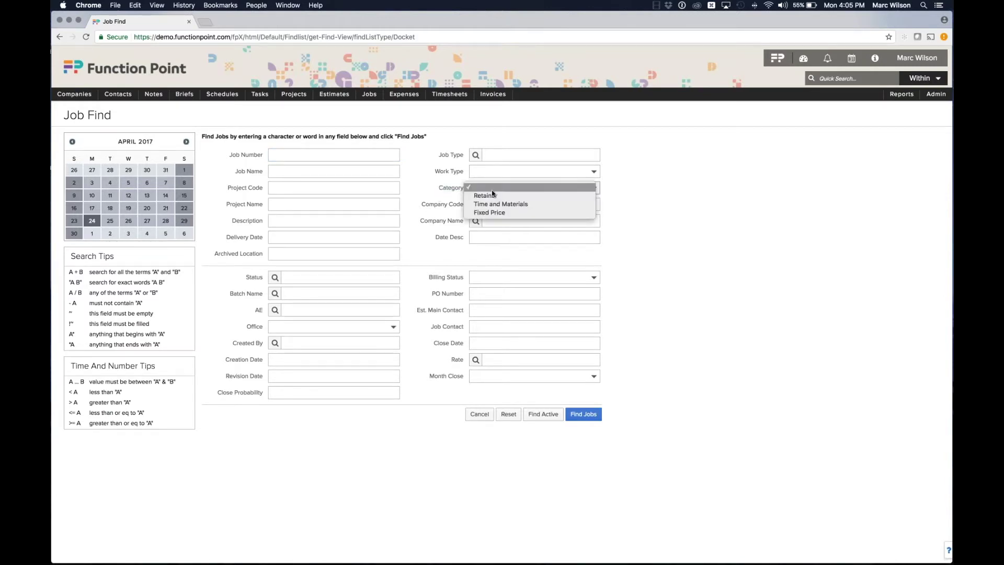
pyautogui.click(490, 195)
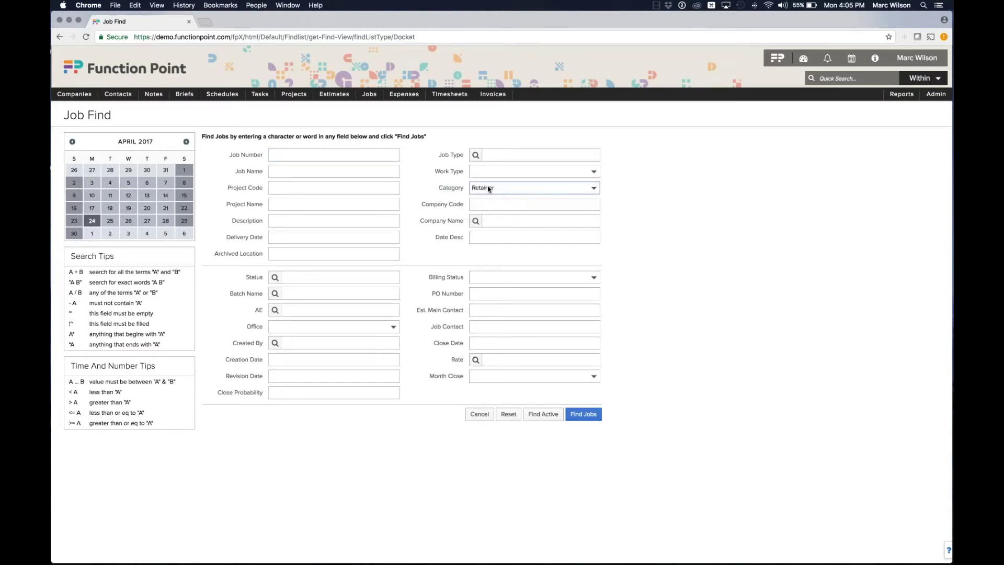
pyautogui.click(448, 190)
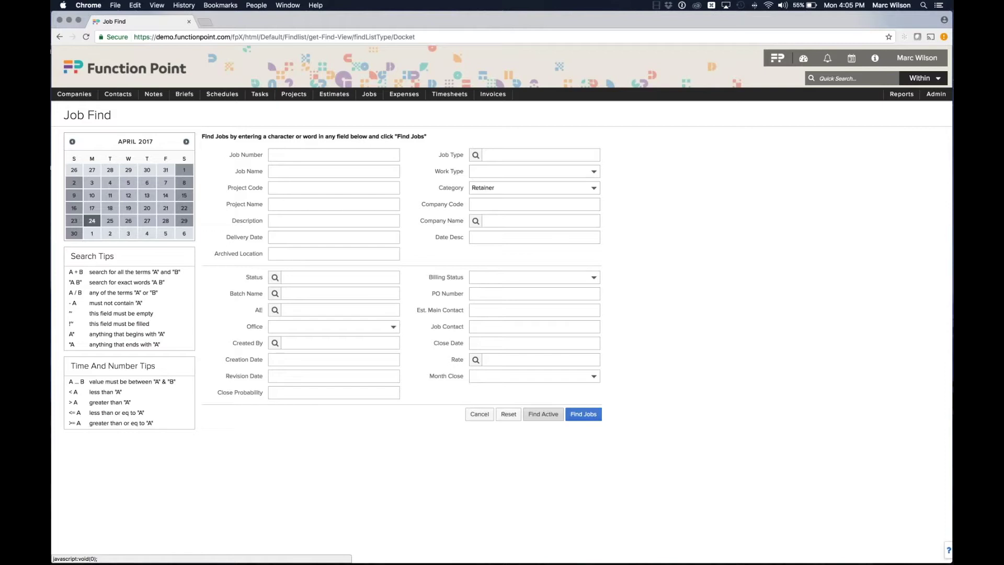
pyautogui.click(543, 414)
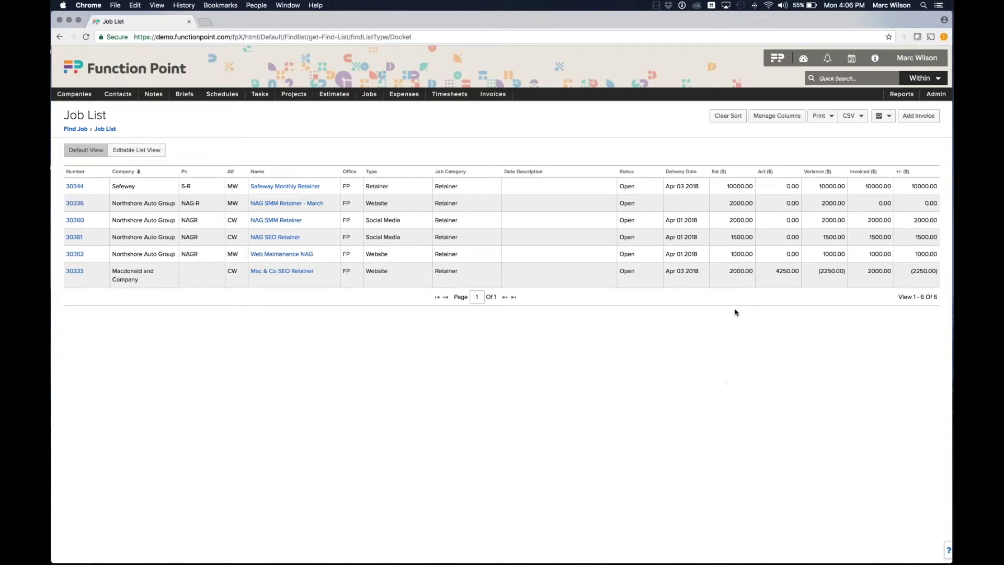
# Step: Create an interim batch invoice named Retainer Billing (April 2017) from the listed retainer jobs, calculated from Estimated
pyautogui.moveTo(731, 269); pyautogui.dragTo(744, 270)
pyautogui.click(744, 268)
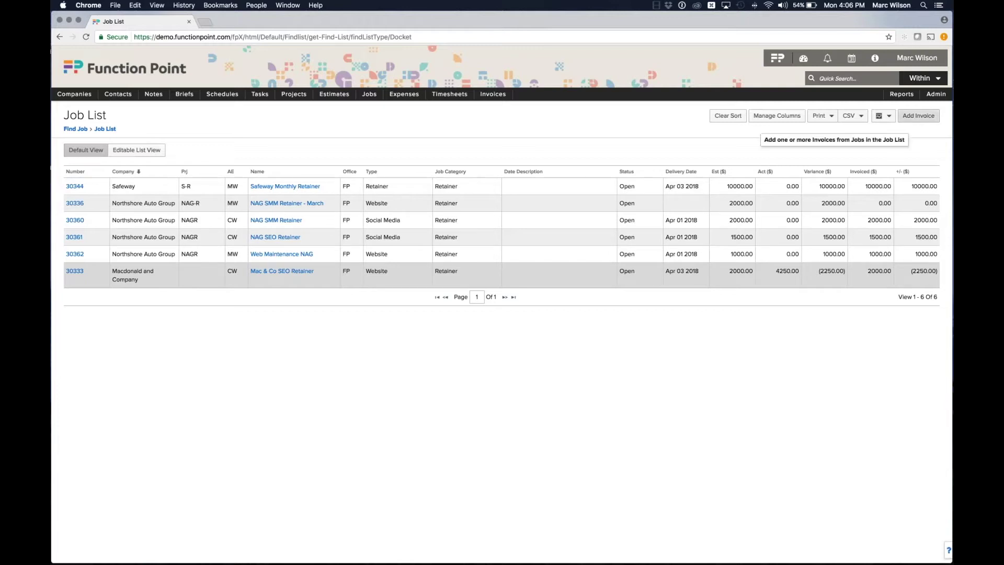
pyautogui.click(918, 116)
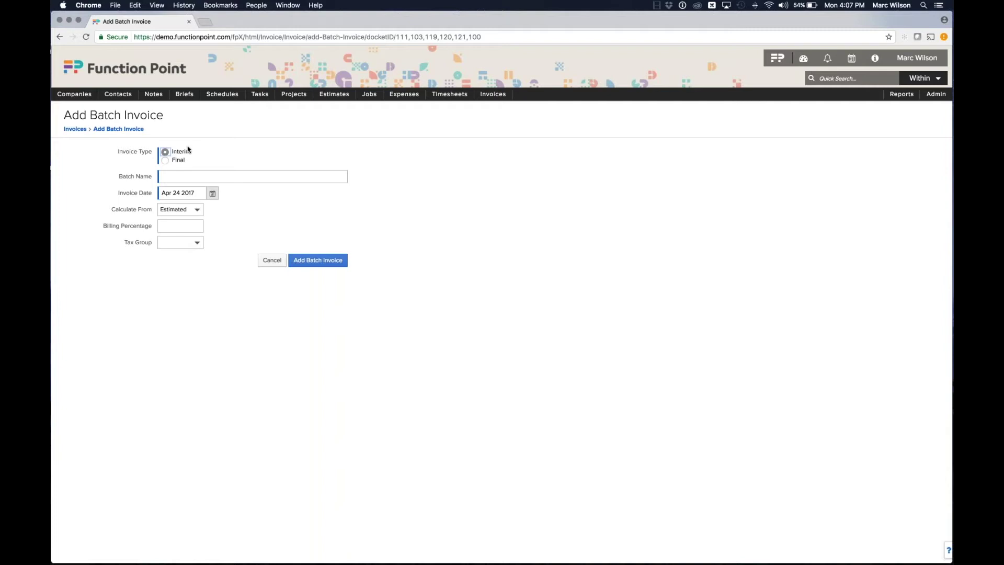
pyautogui.click(196, 174)
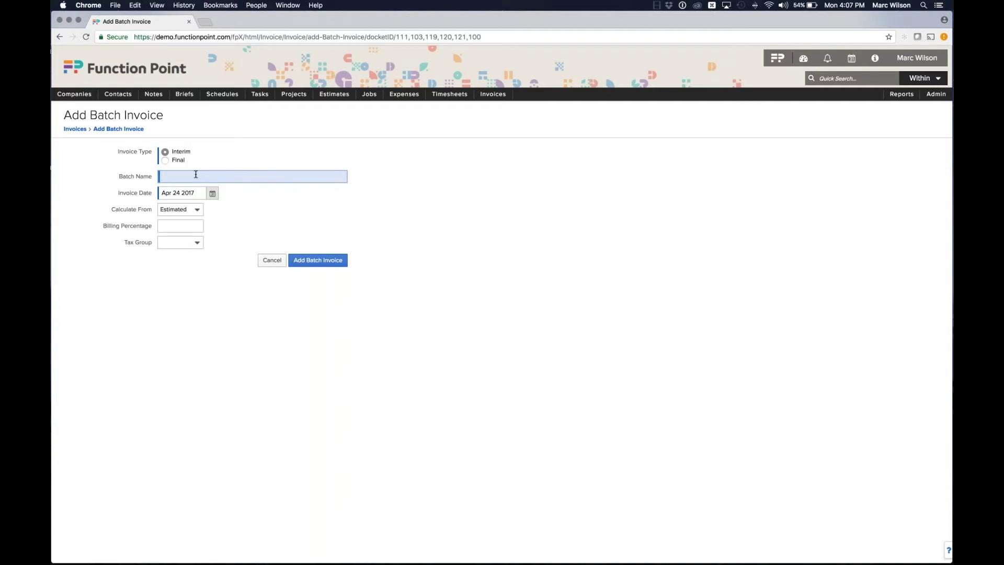
pyautogui.write('Retainer Billing (April 2017')
pyautogui.click(175, 226)
pyautogui.click(190, 273)
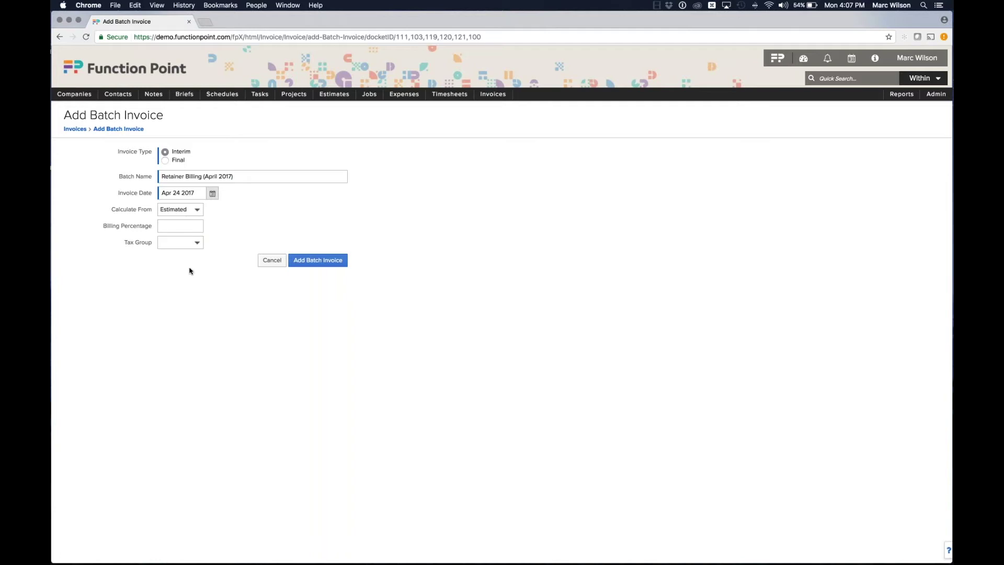
pyautogui.click(319, 263)
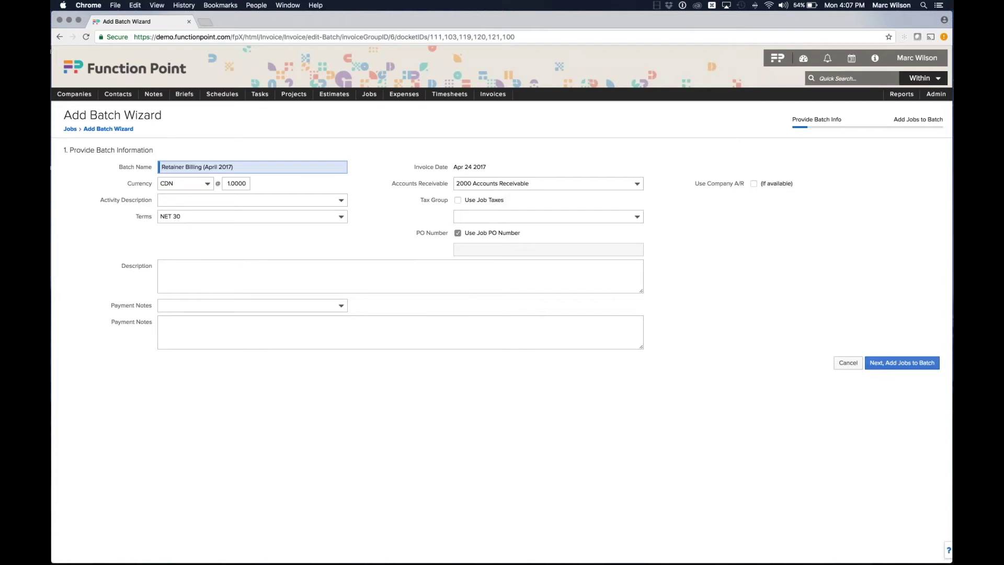
# Step: Accept the batch information and include all listed retainer jobs in the batch
pyautogui.click(901, 362)
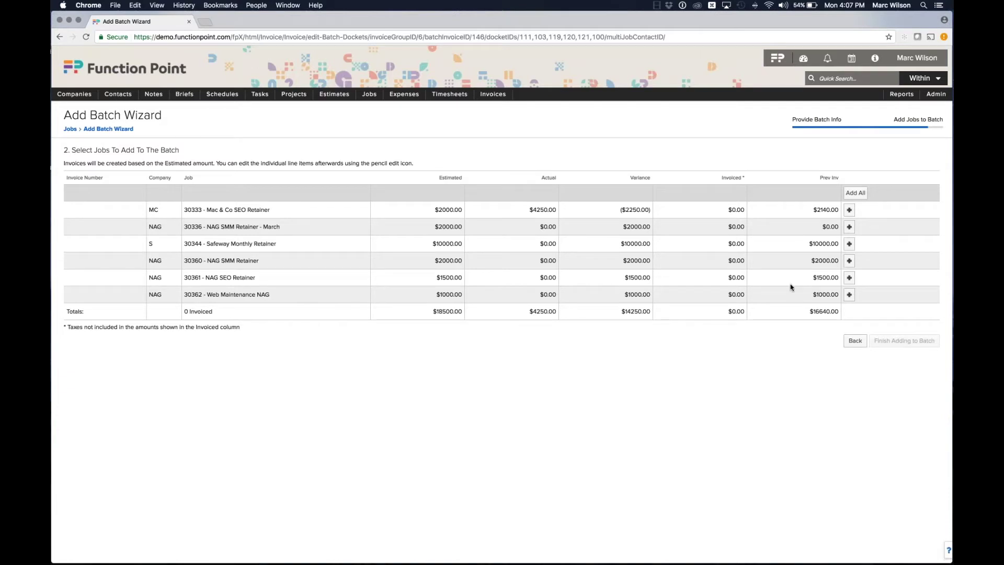
pyautogui.click(851, 198)
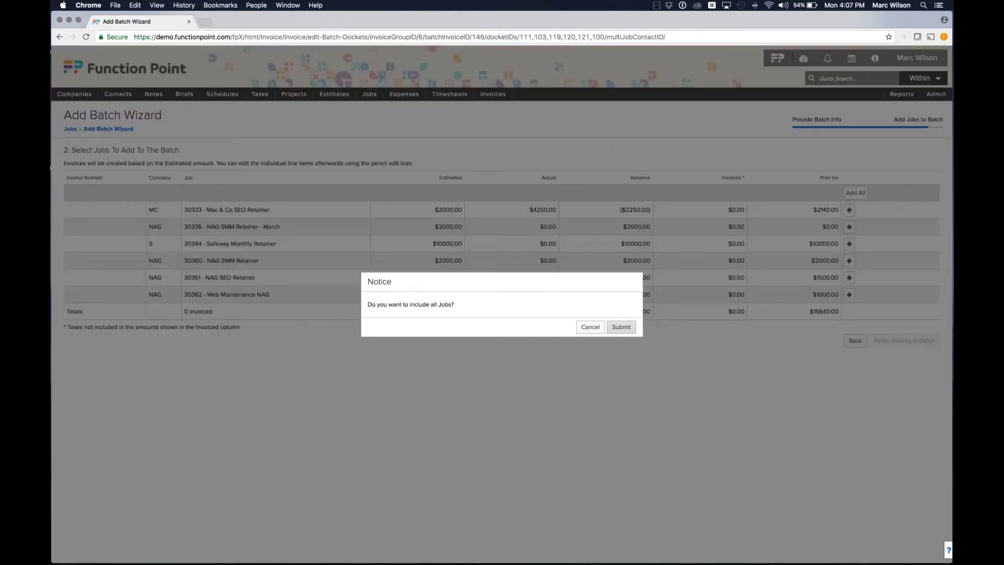
pyautogui.press('Return')
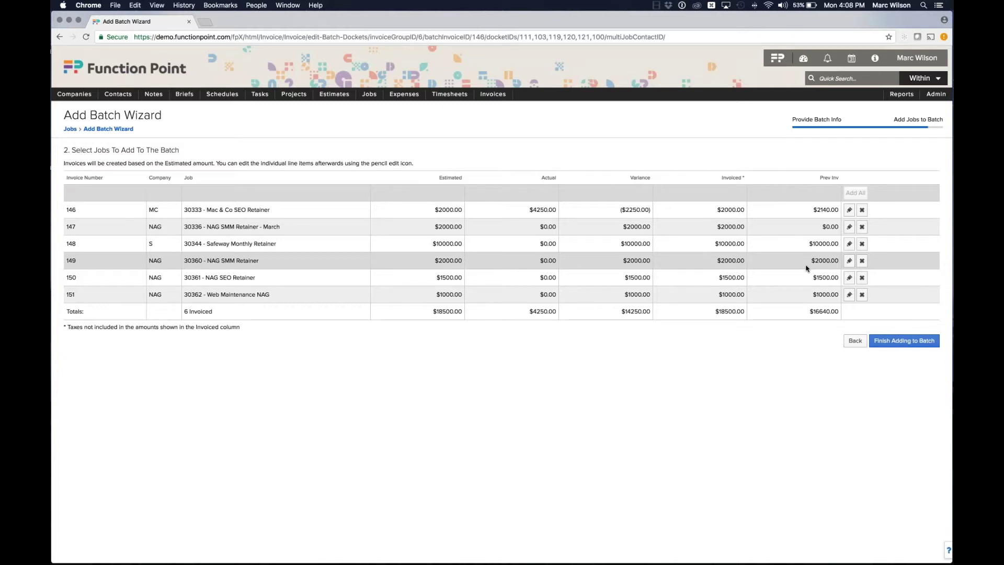
# Step: Check the invoice lines of the Safeway Monthly Retainer without changing them, and finish adding jobs to the batch
pyautogui.click(849, 243)
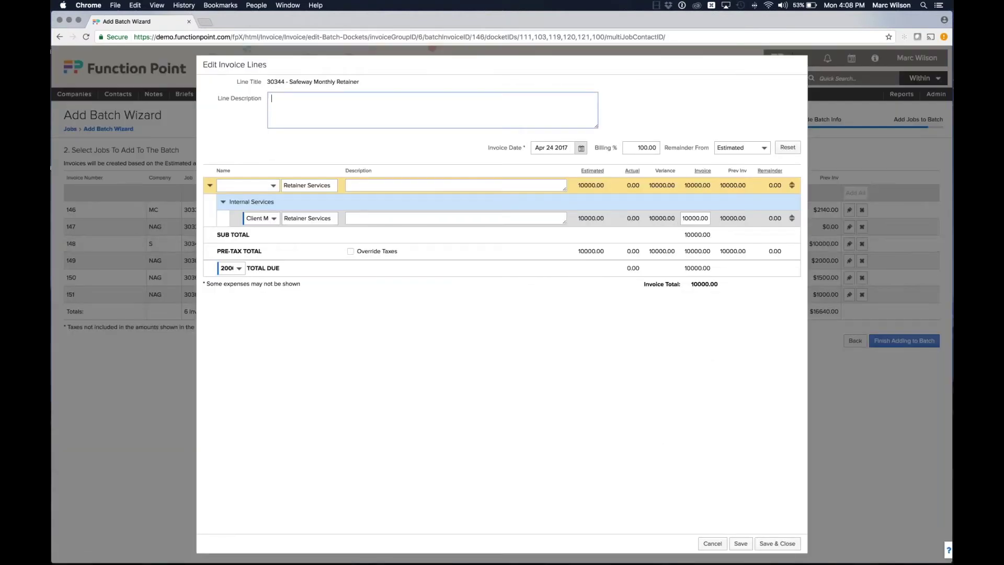
pyautogui.click(712, 544)
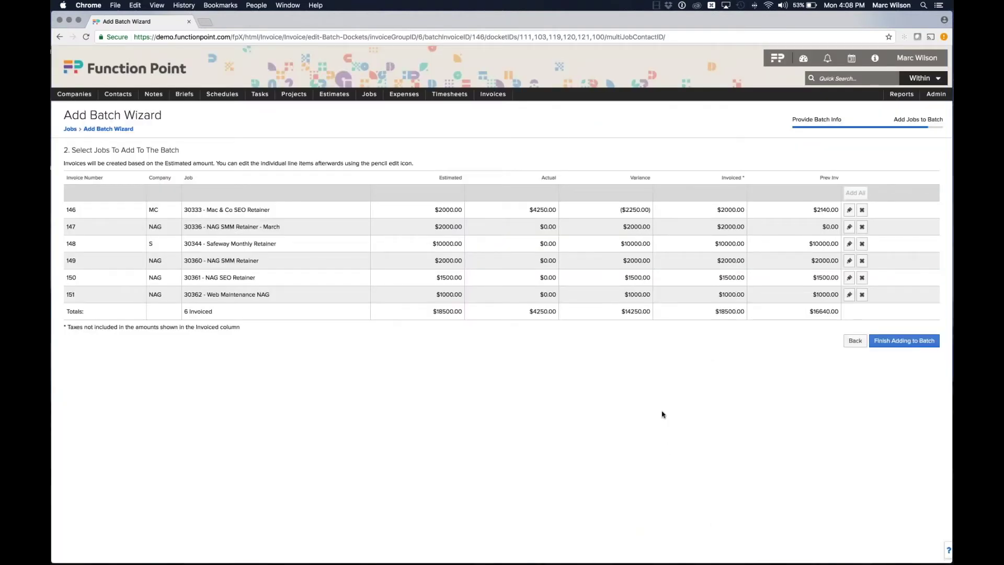
pyautogui.click(894, 342)
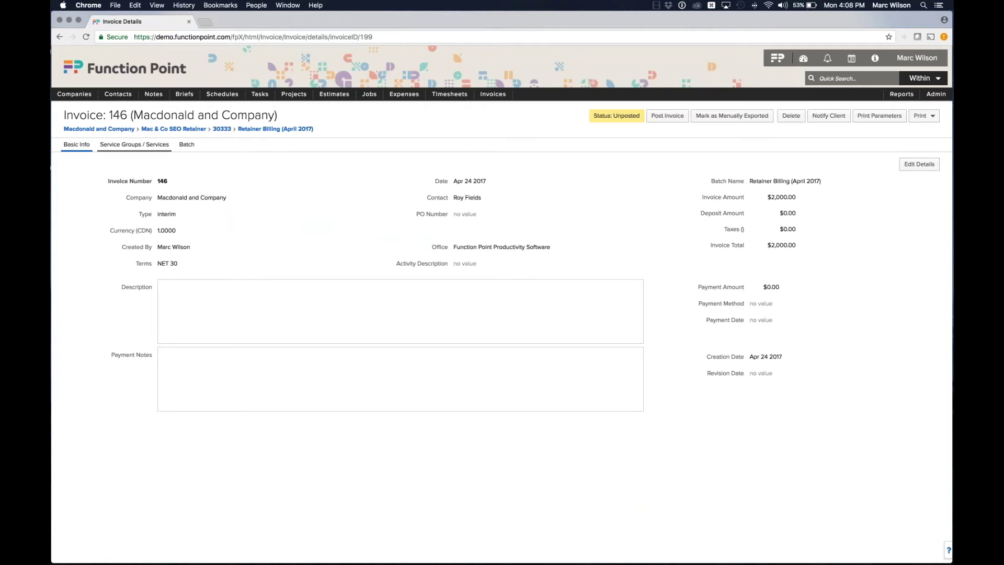
# Step: Show the invoices in the retainer batch, and switch client notification off and back on for the Macdonald and Company invoice
pyautogui.moveTo(105, 111); pyautogui.dragTo(126, 116)
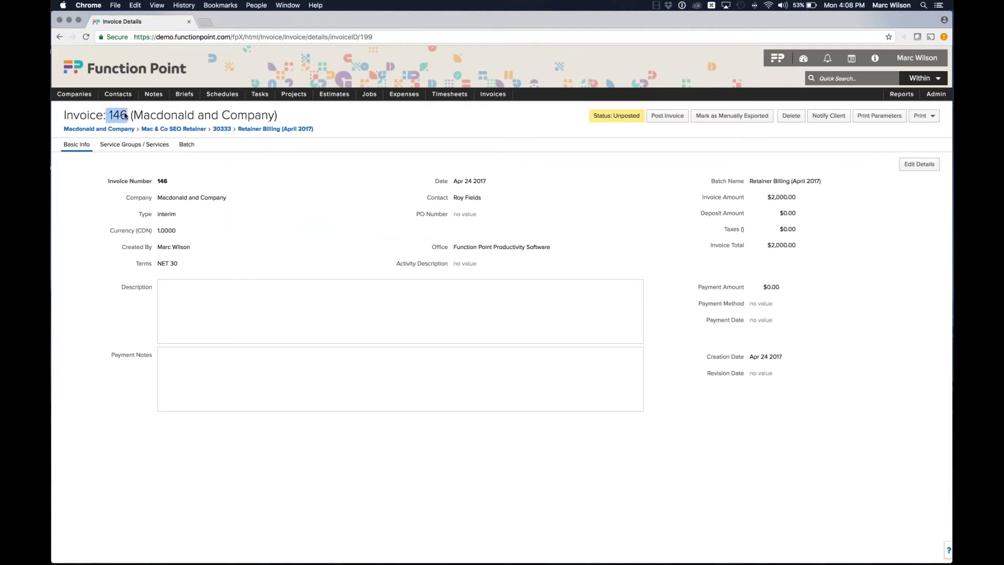
pyautogui.click(187, 144)
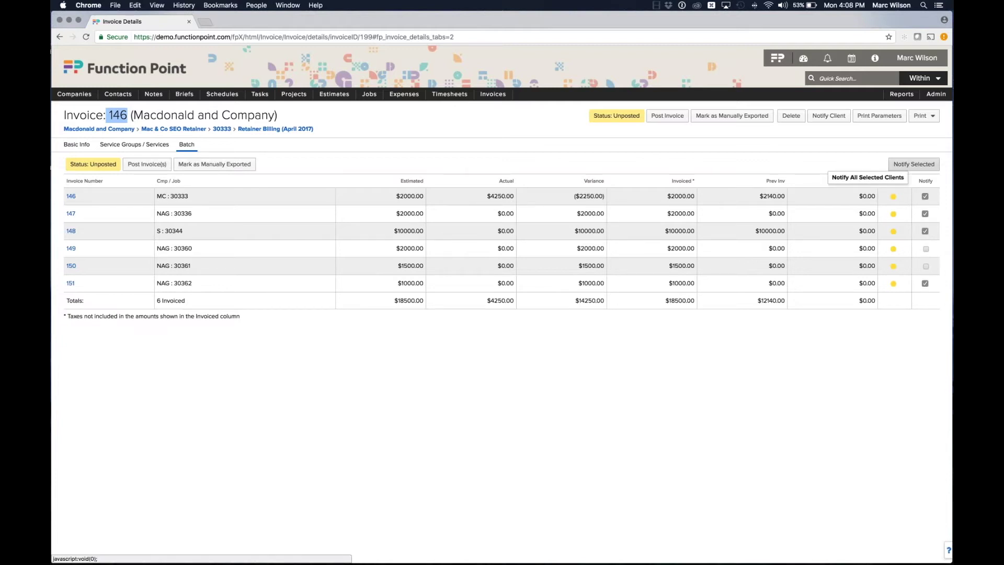
pyautogui.click(925, 197)
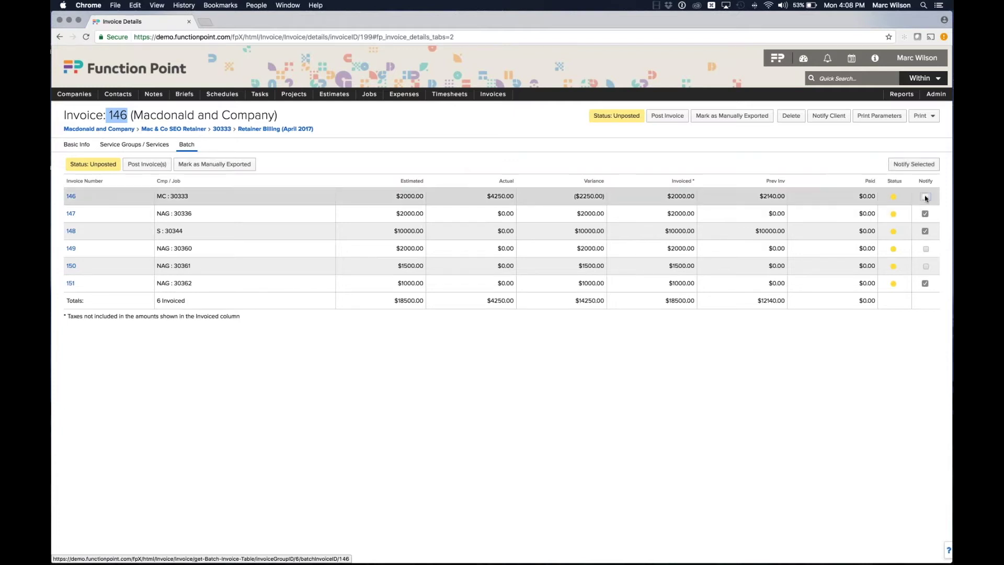
pyautogui.click(926, 196)
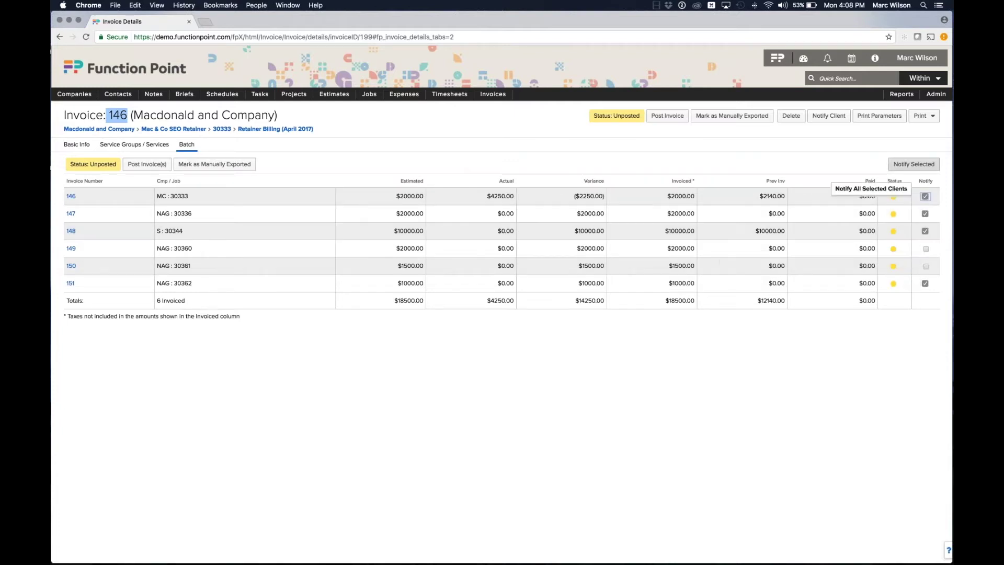
# Step: Review the client notification message and its printout format options for the selected batch invoices without sending anything
pyautogui.click(913, 164)
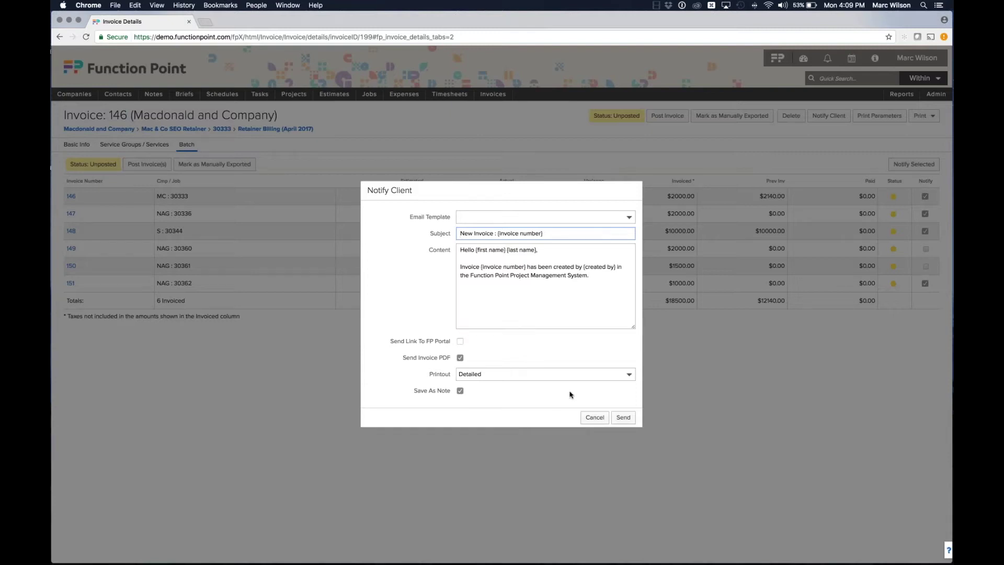
pyautogui.click(595, 417)
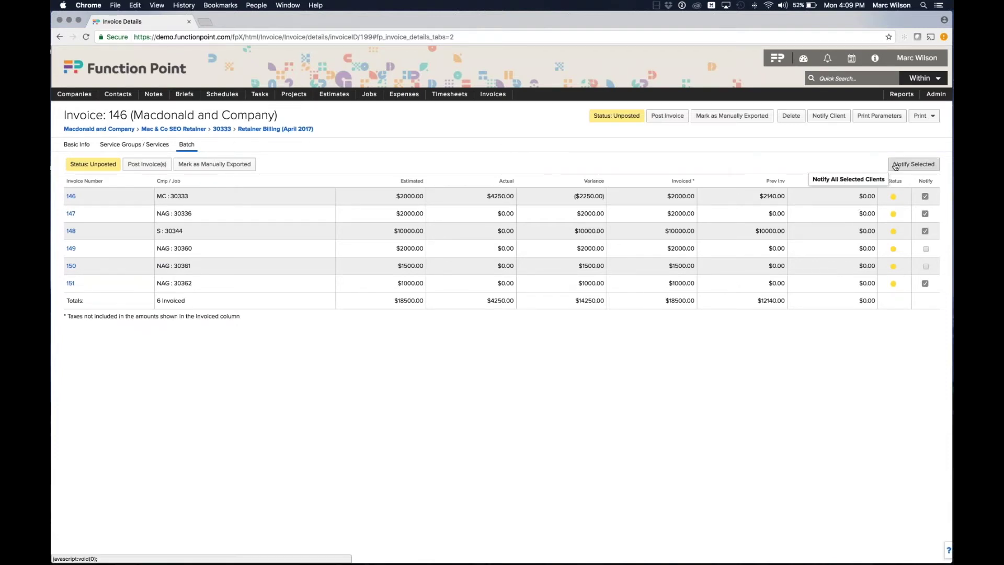
pyautogui.click(914, 164)
pyautogui.click(488, 374)
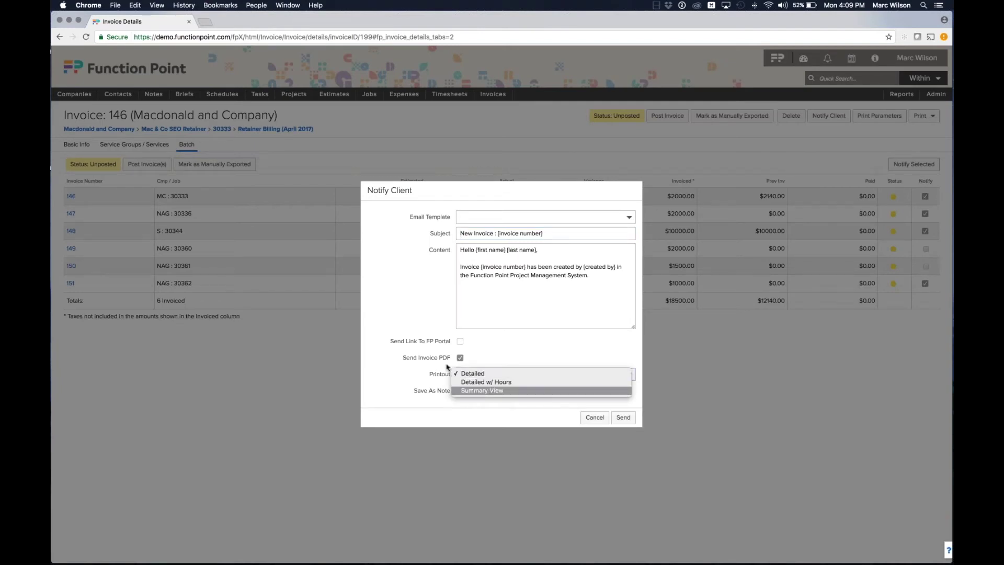
pyautogui.click(459, 374)
pyautogui.click(594, 417)
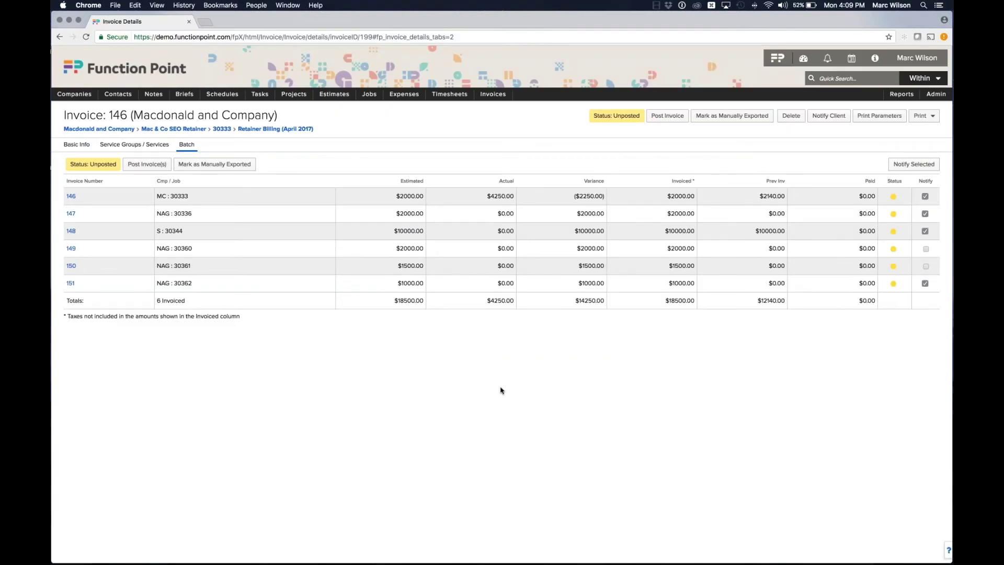
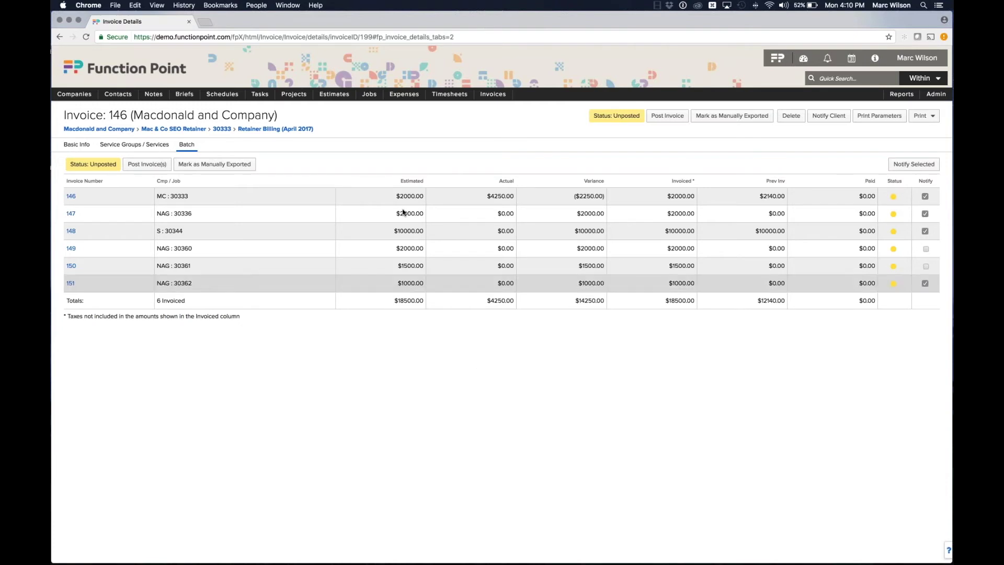
# Step: Find all active jobs in the Time and Materials category
pyautogui.click(369, 106)
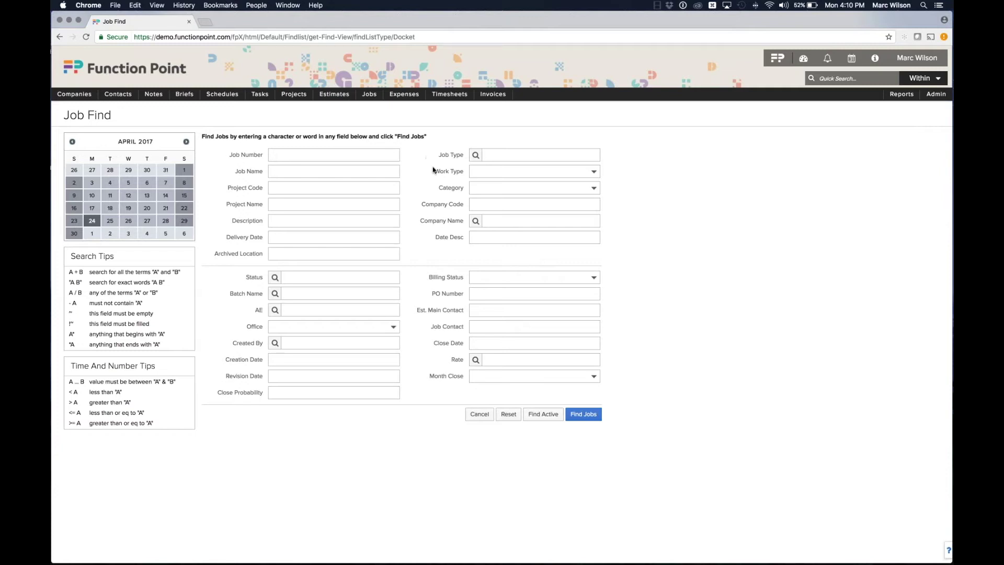
pyautogui.doubleClick(447, 188)
pyautogui.click(493, 192)
pyautogui.click(499, 204)
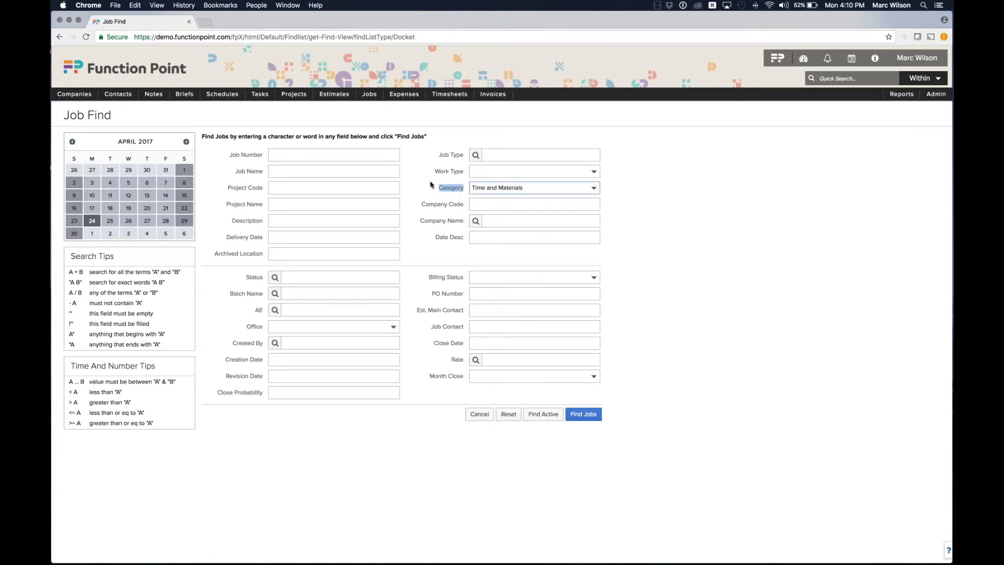
pyautogui.click(543, 413)
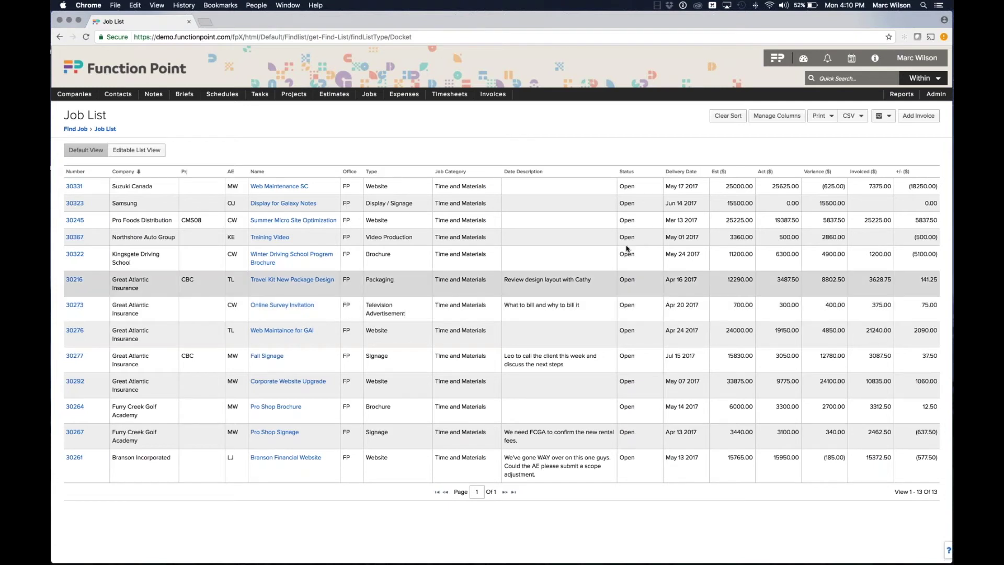
# Step: Create an interim batch invoice named T&M (April 2017) from the listed jobs, calculated from Actuals
pyautogui.click(915, 116)
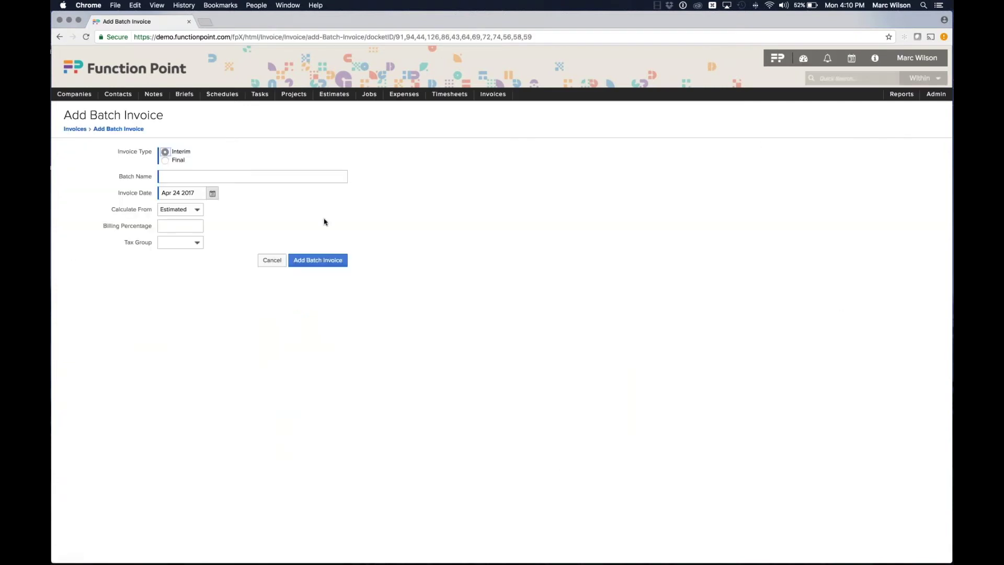
pyautogui.click(241, 175)
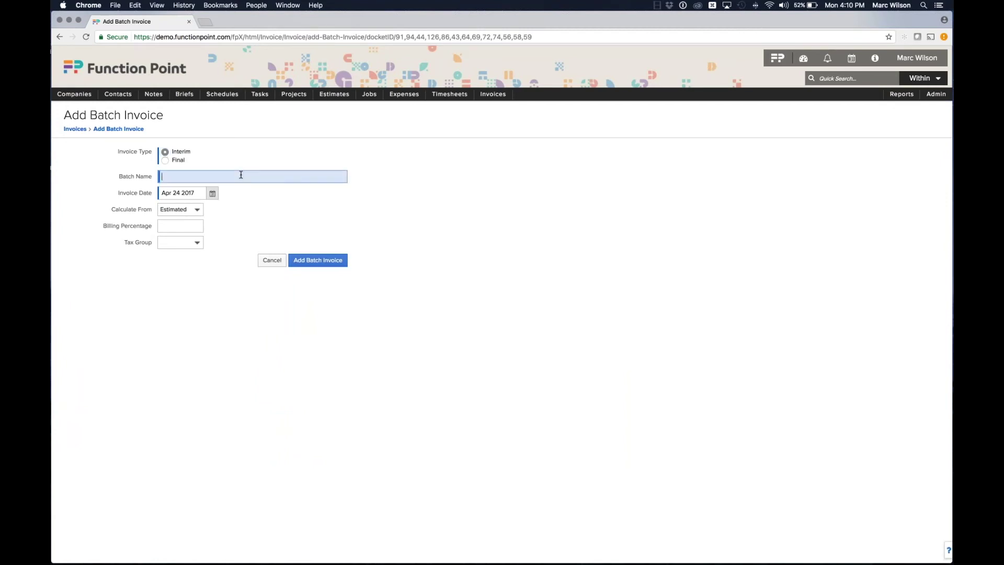
pyautogui.write('T&M (April 2017')
pyautogui.click(181, 211)
pyautogui.click(185, 204)
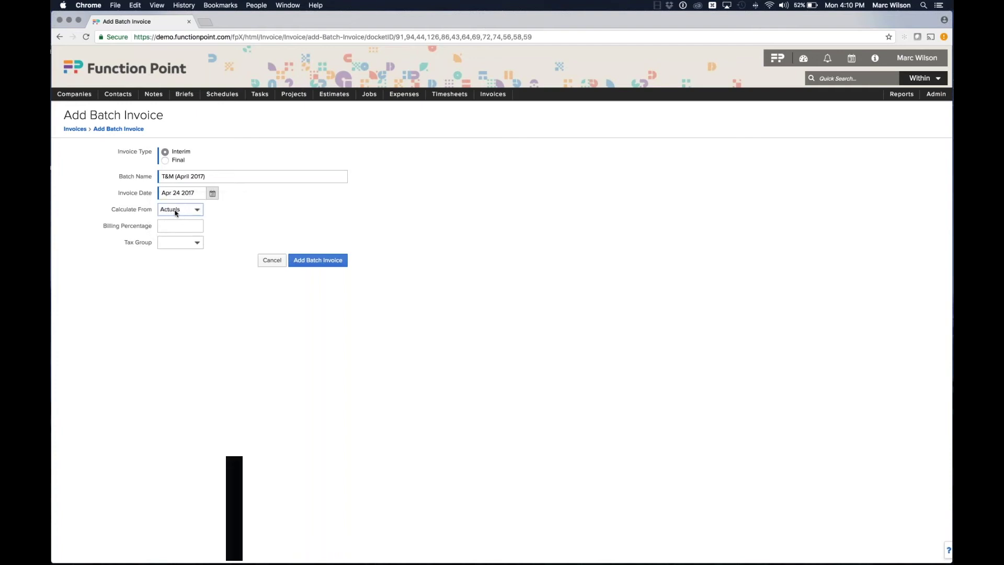
pyautogui.click(314, 259)
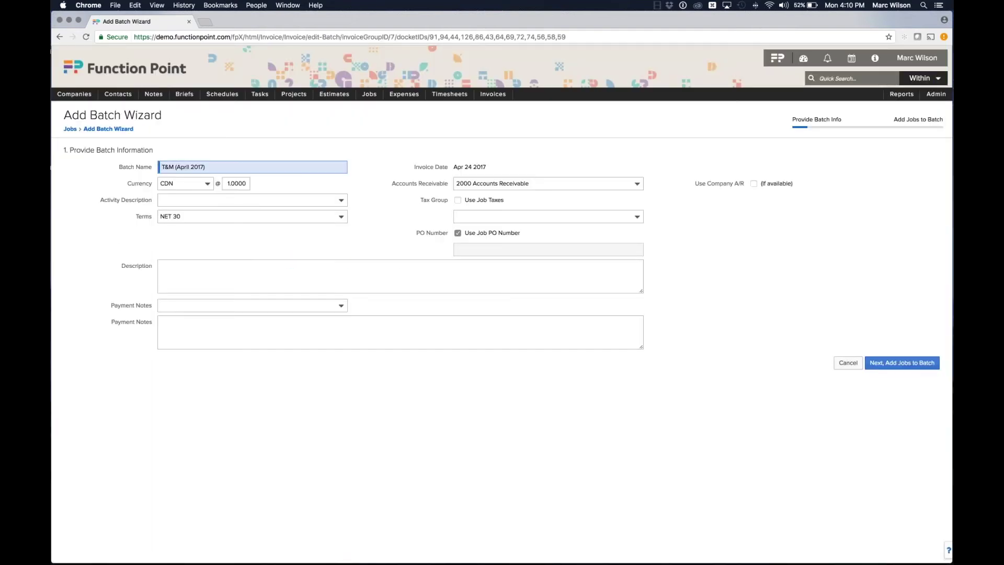
# Step: Accept the batch information and add the Travel Kit New Package Design, Summer Micro Site Optimization, Pro Shop Brochure and Pro Shop Signage jobs
pyautogui.click(883, 363)
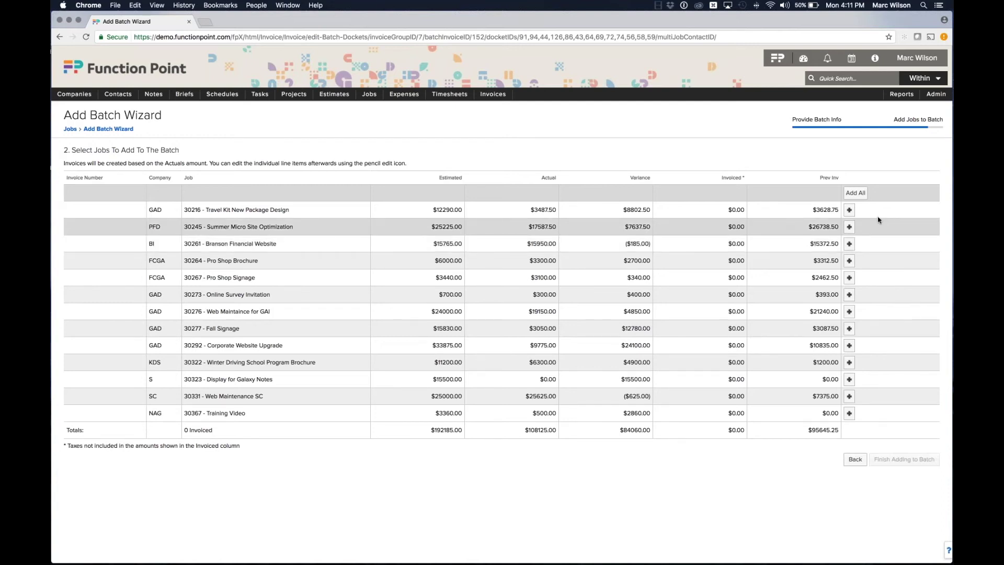
pyautogui.click(849, 211)
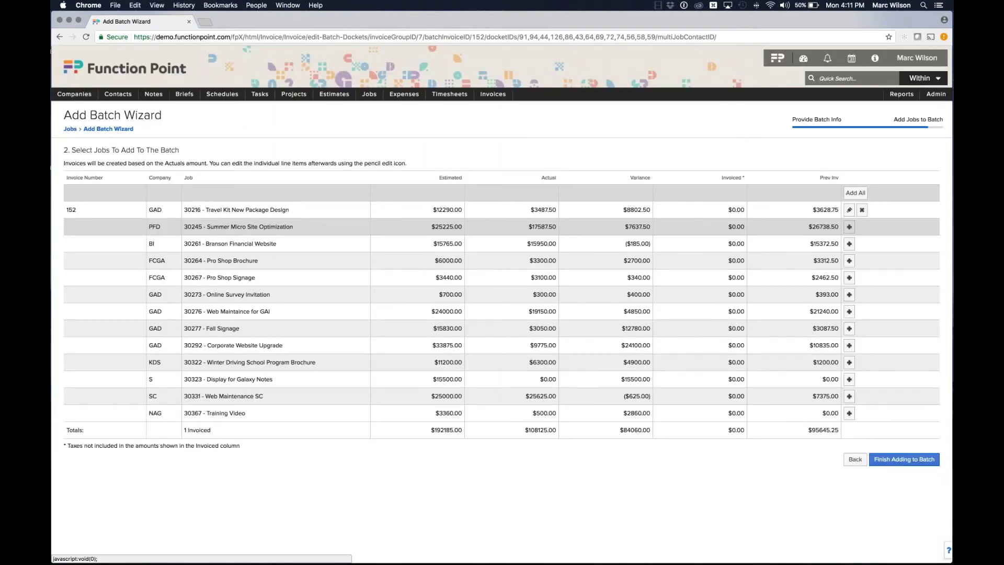
pyautogui.click(849, 228)
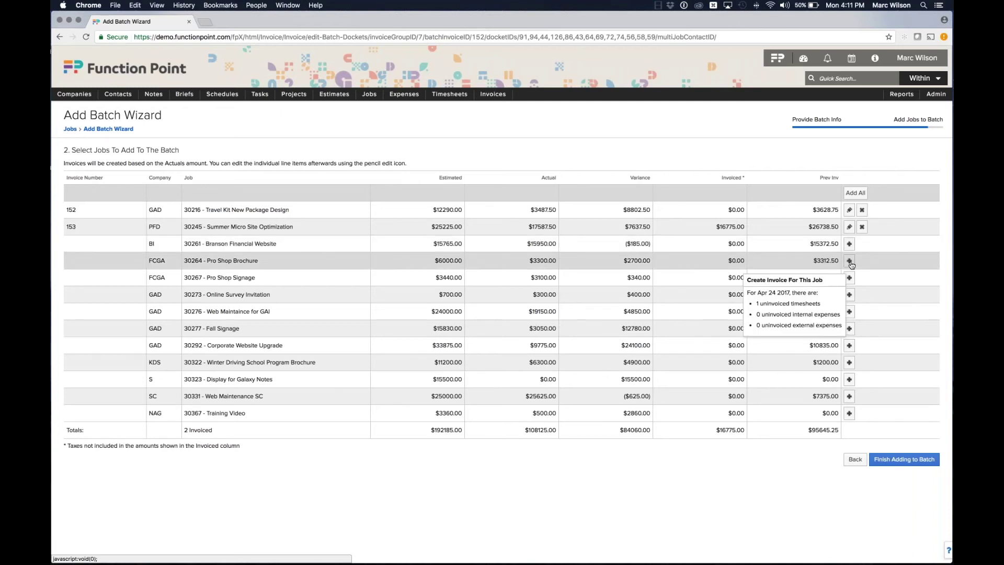
pyautogui.click(850, 263)
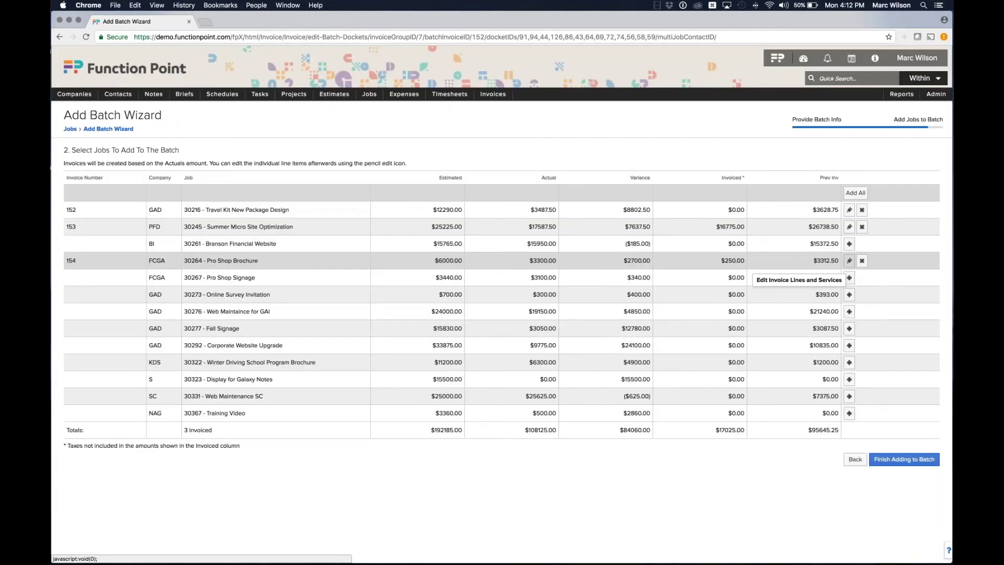
pyautogui.click(849, 277)
pyautogui.click(680, 369)
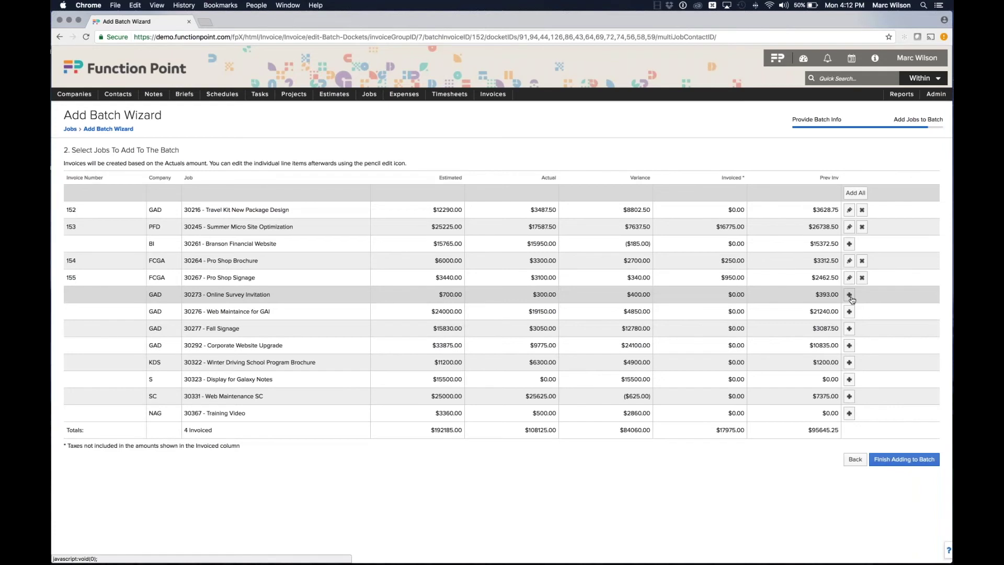
# Step: Add the Winter Driving School Program Brochure and Web Maintenance SC jobs to the T&M batch
pyautogui.click(849, 295)
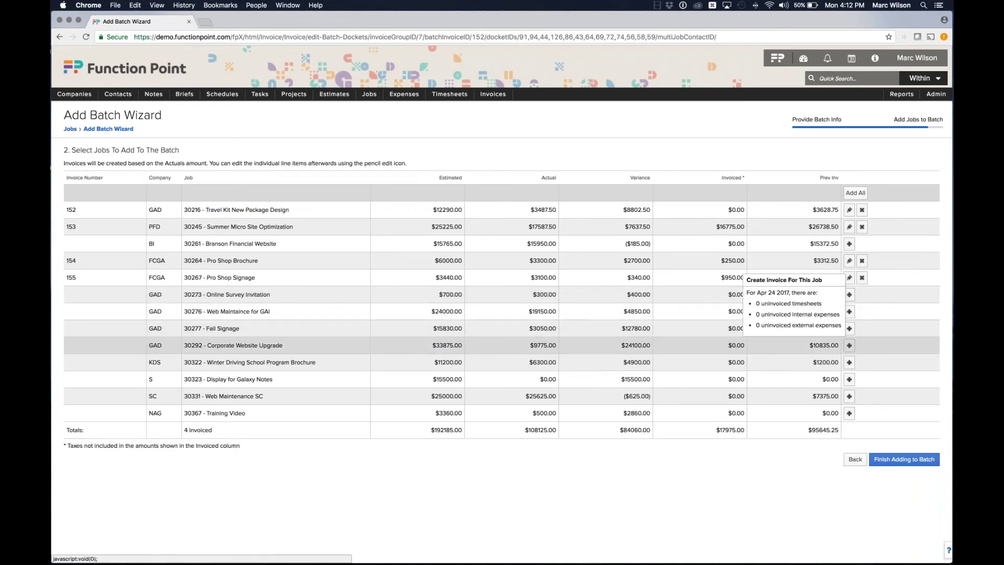
pyautogui.click(849, 363)
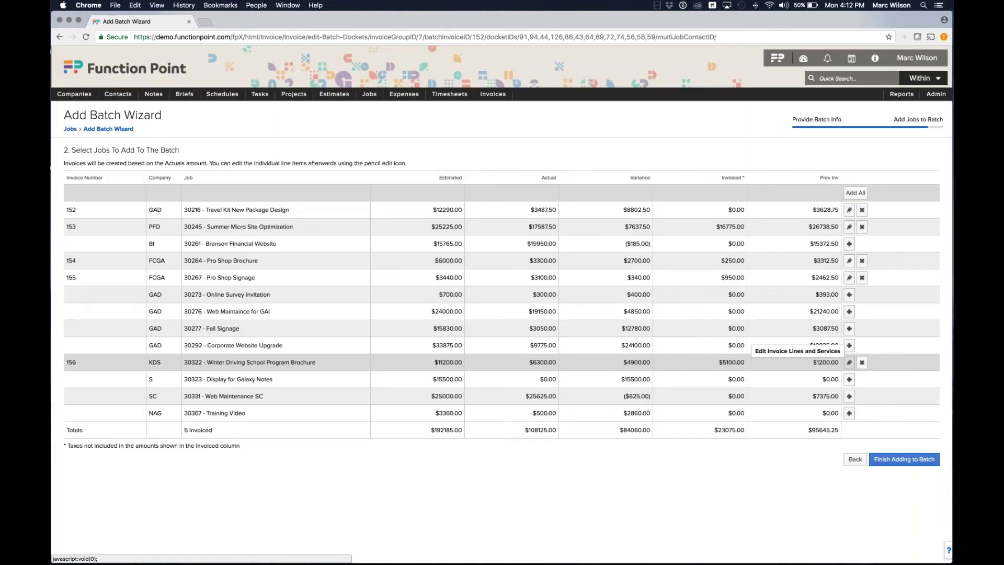
pyautogui.click(850, 396)
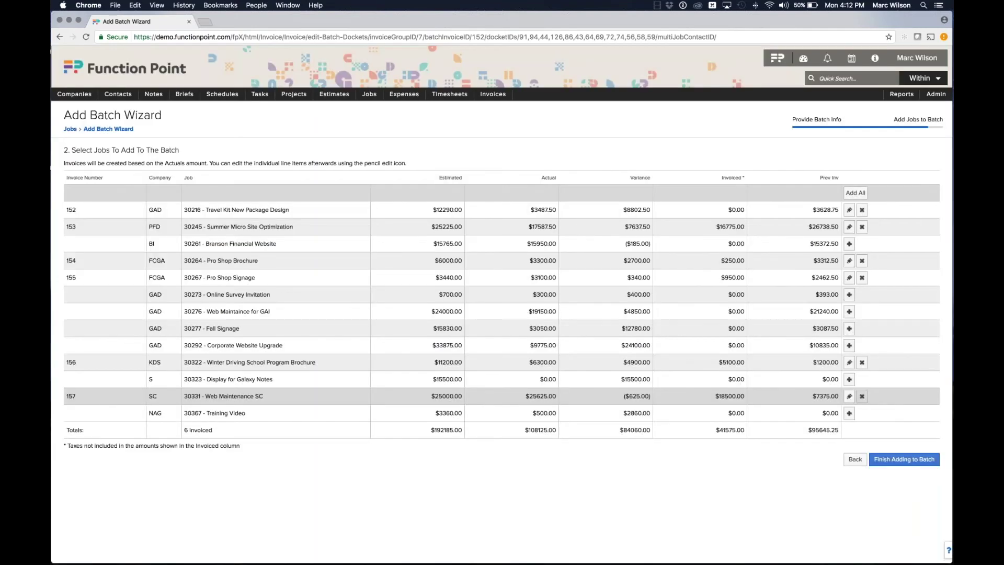
# Step: Add the Training Video job to the T&M batch, finish adding jobs, and display the batch's list of invoices
pyautogui.click(849, 413)
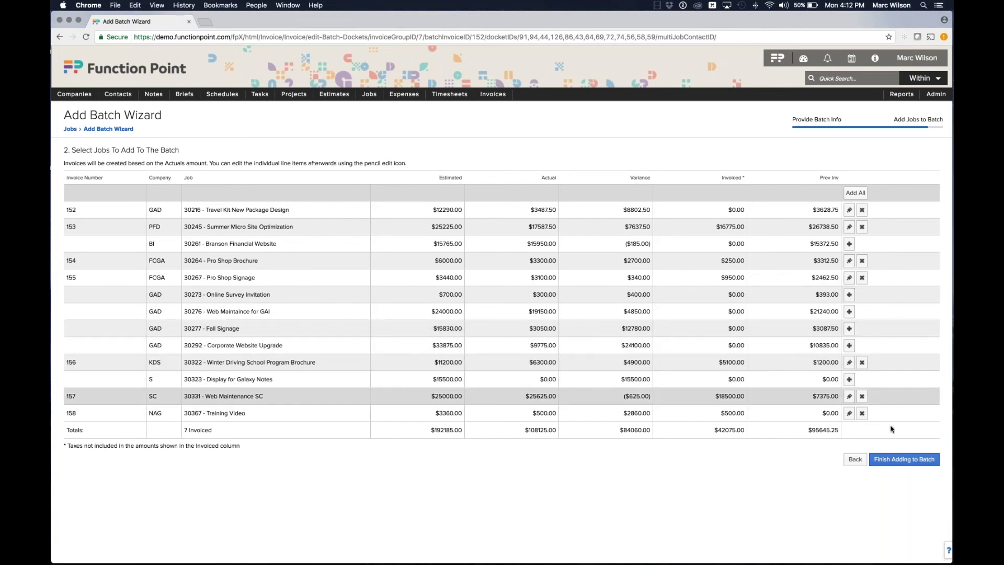
pyautogui.click(904, 459)
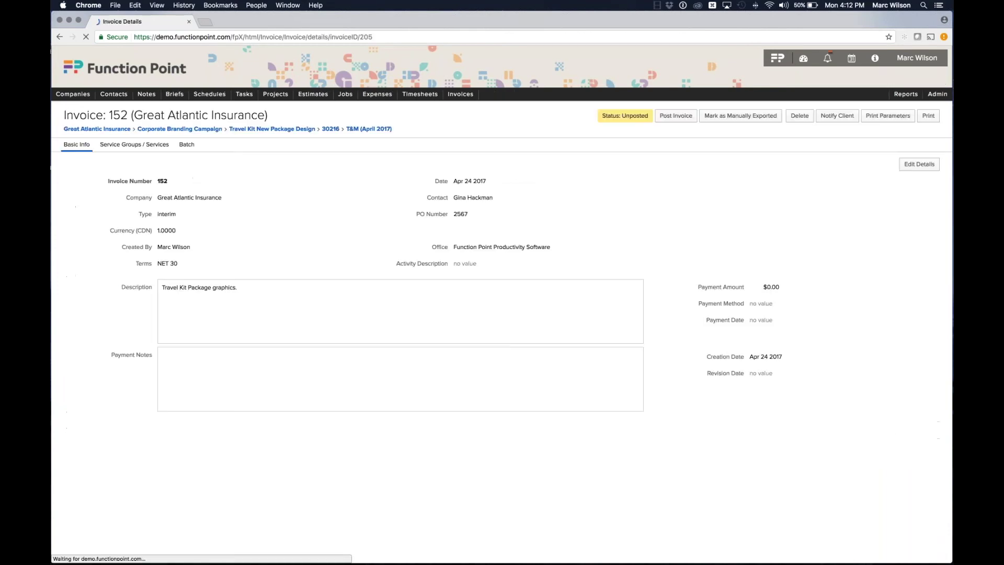
pyautogui.click(186, 145)
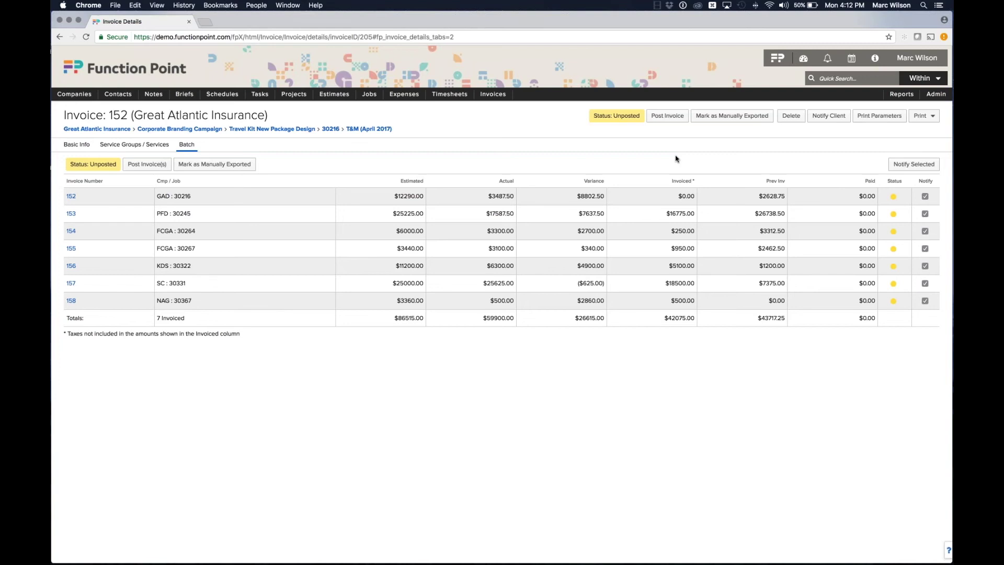
# Step: Show the job list in its editable view and open the first four jobs' status fields and the Training Video job's date description
pyautogui.click(372, 107)
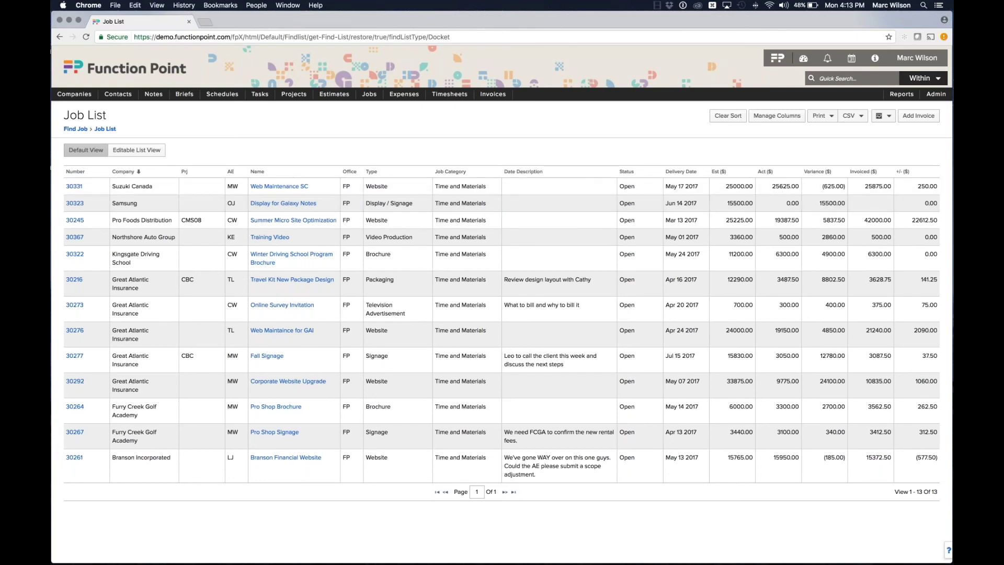
pyautogui.click(137, 151)
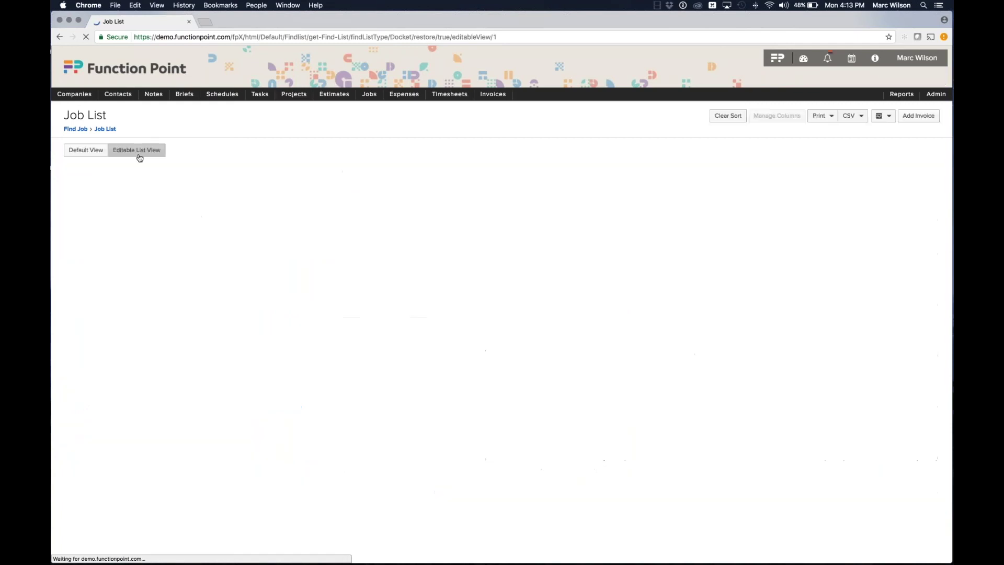
pyautogui.click(492, 188)
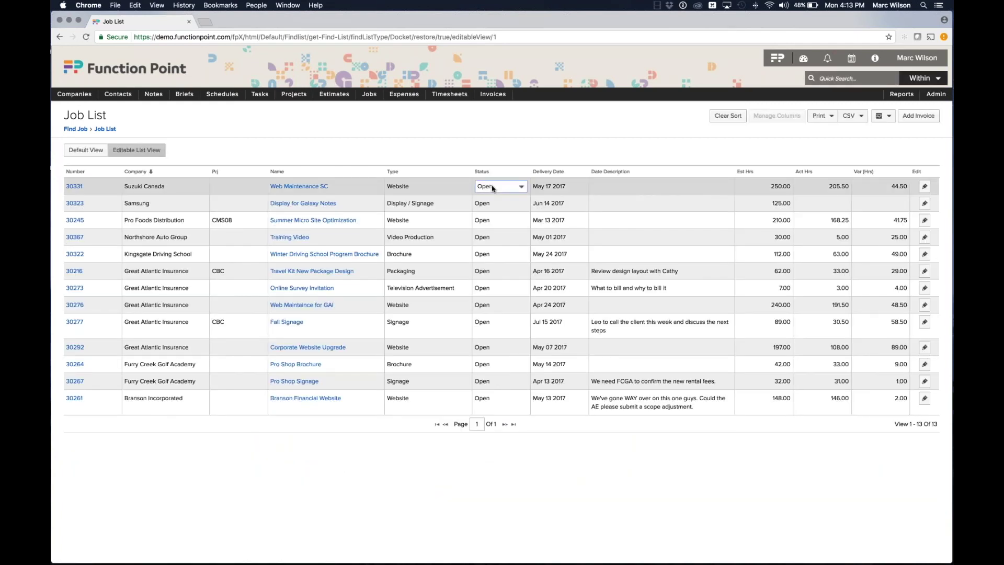
pyautogui.click(492, 205)
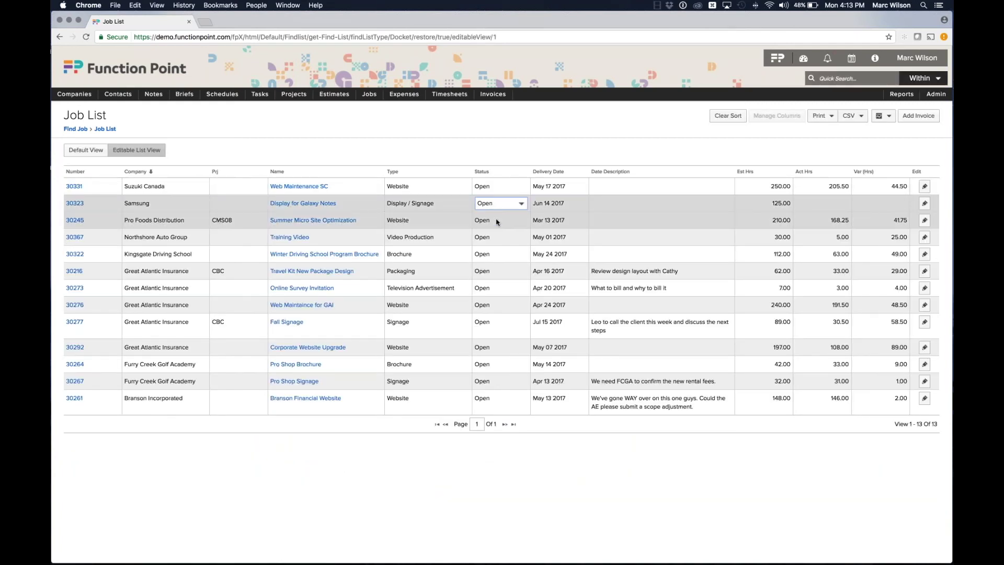
pyautogui.click(498, 222)
pyautogui.click(501, 239)
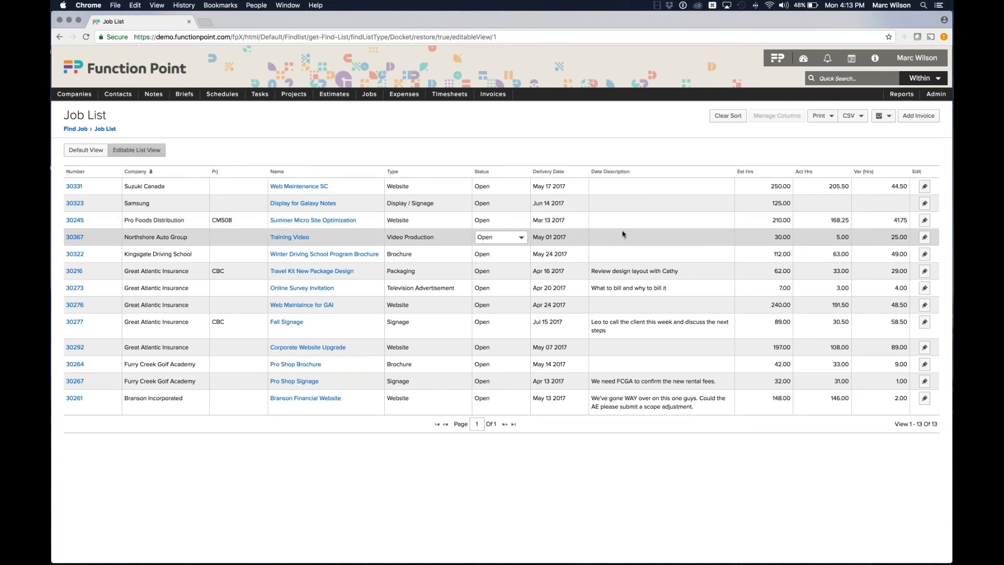
pyautogui.click(624, 236)
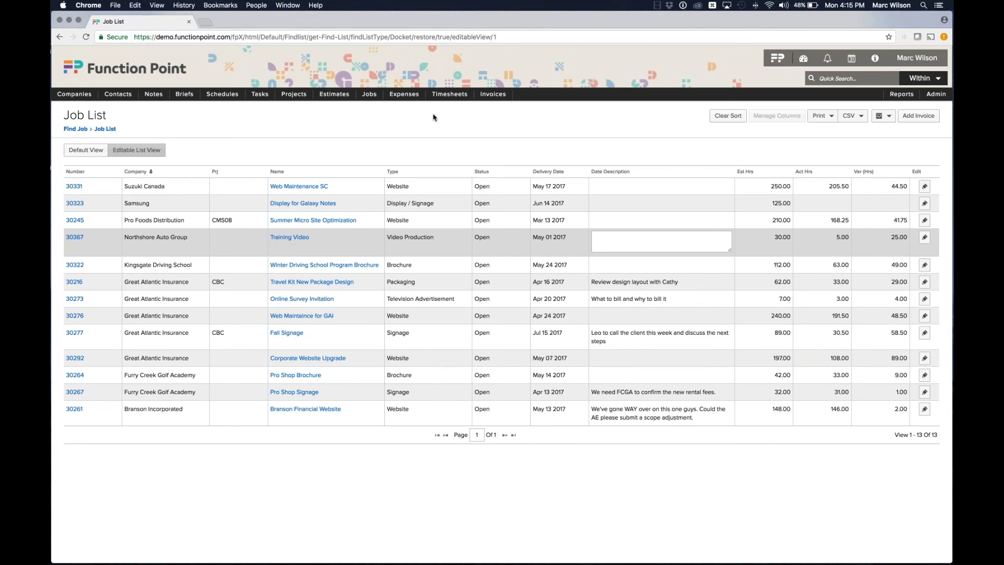
# Step: View the Function Point webinars page from the help resources, and close it to return to the job list
pyautogui.moveTo(874, 62)
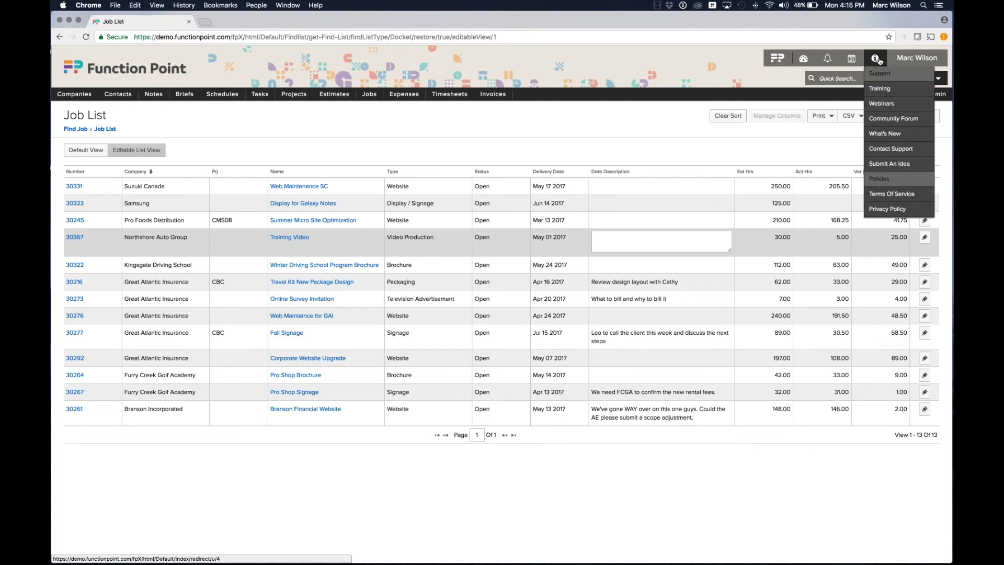
pyautogui.click(878, 104)
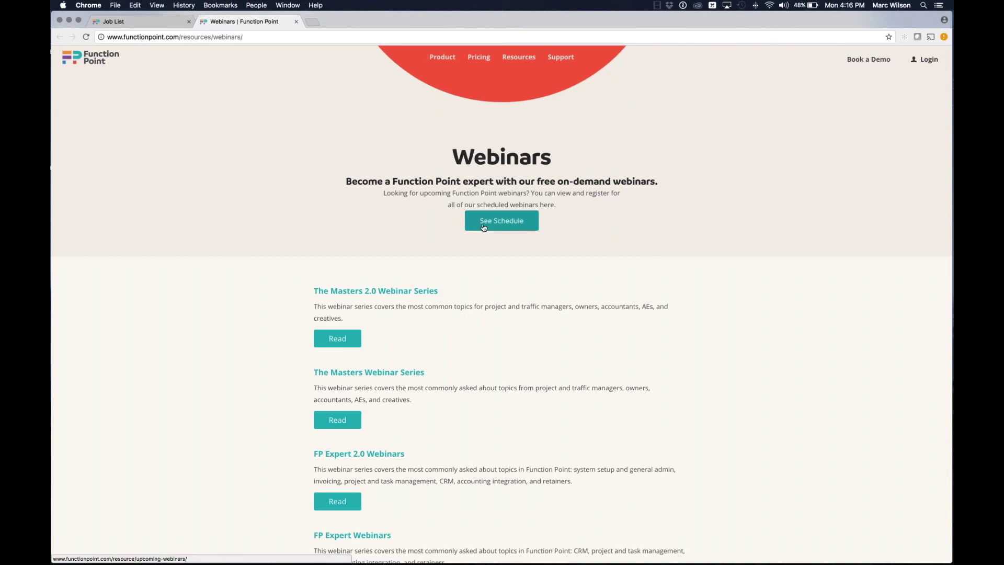
pyautogui.click(295, 22)
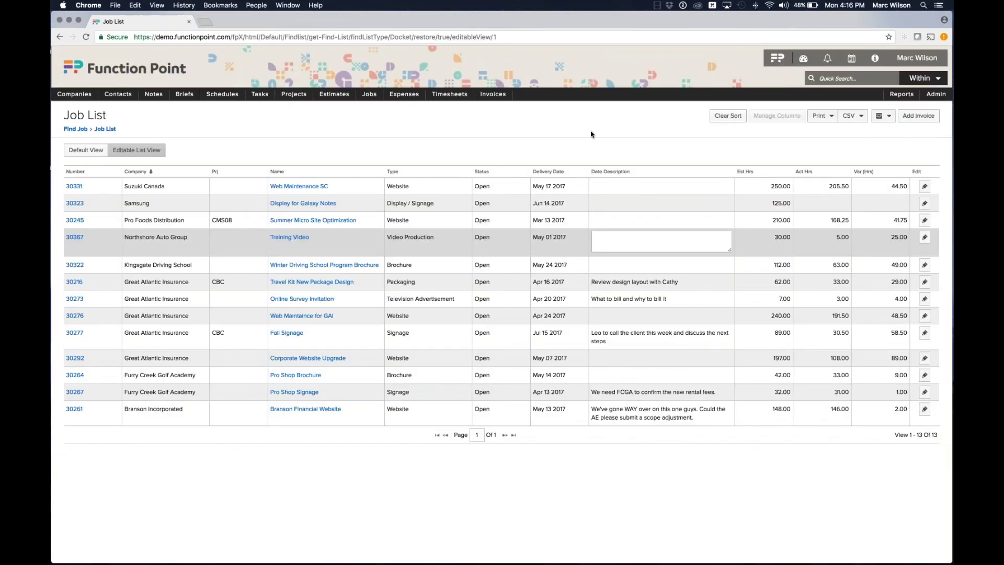